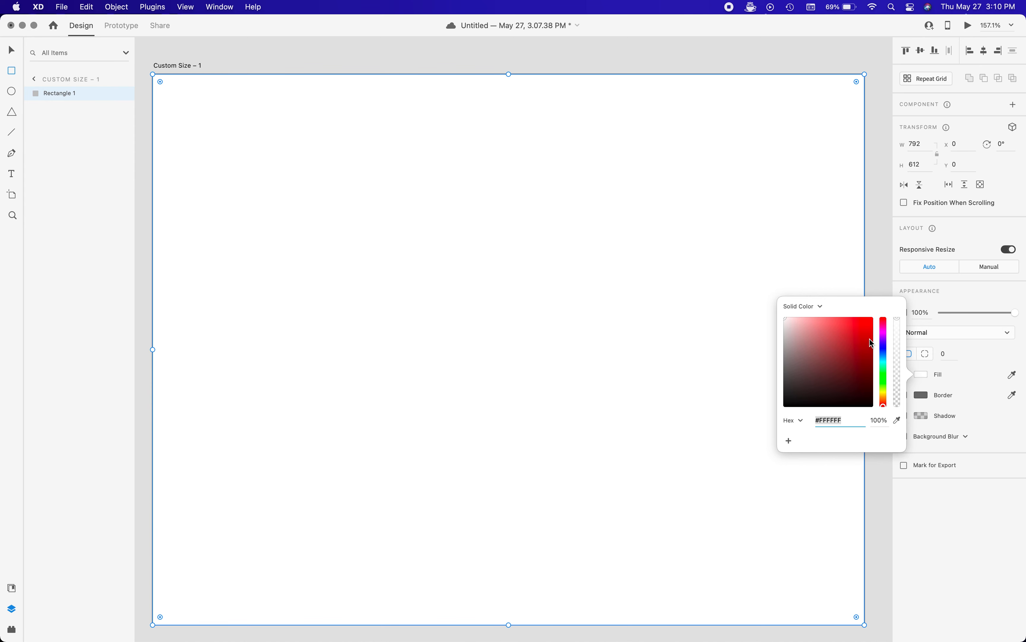
Set the artboard-sized rectangle's solid fill to the magenta #F73FF0
click(885, 333)
mouse_move(857, 328)
mouse_down()
mouse_move(836, 318)
mouse_move(850, 319)
mouse_up()
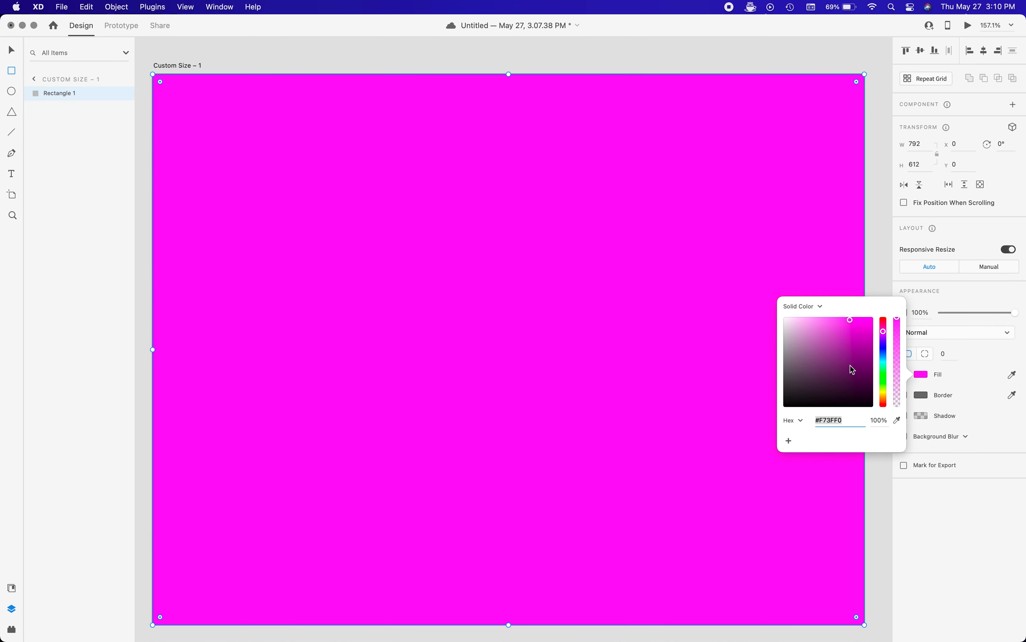
click(835, 422)
text(z)
key(Return)
Change the rectangle's fill to a linear gradient running diagonally from its upper-right corner to its lower-left corner
click(819, 307)
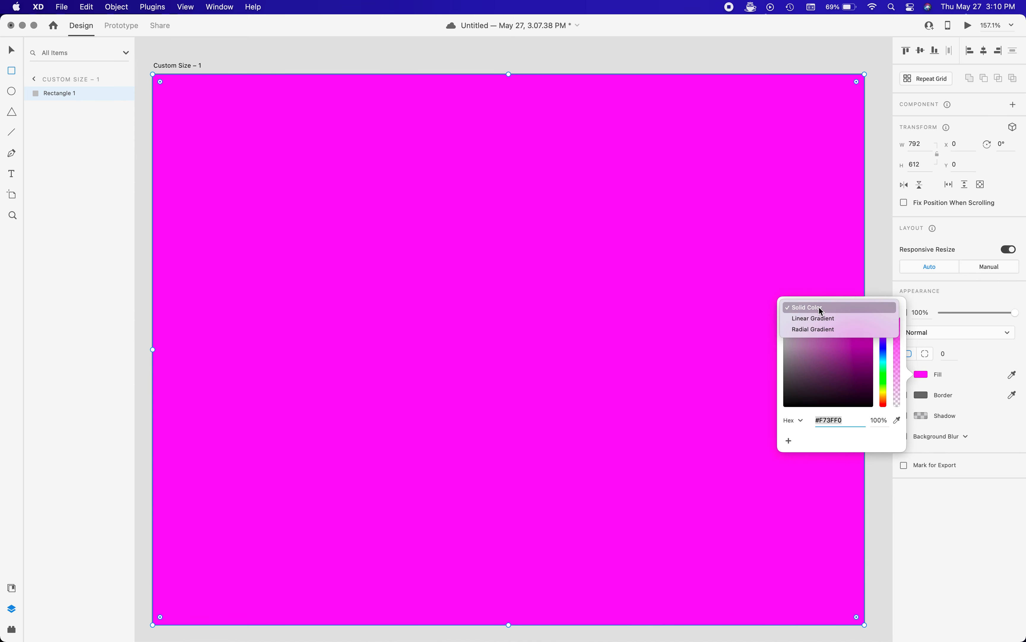
click(818, 317)
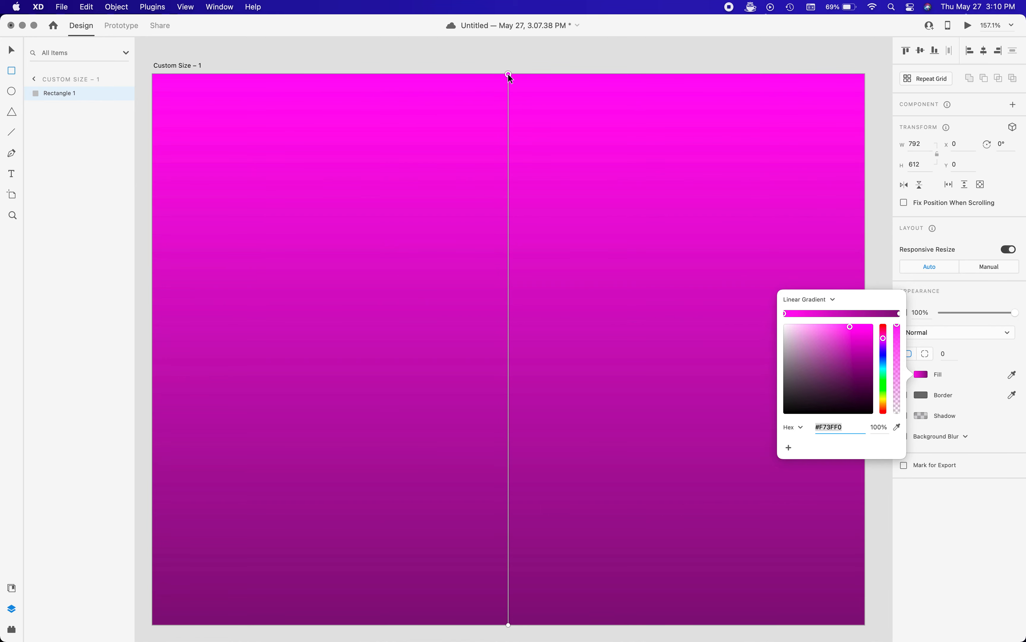
drag(510, 74, 866, 75)
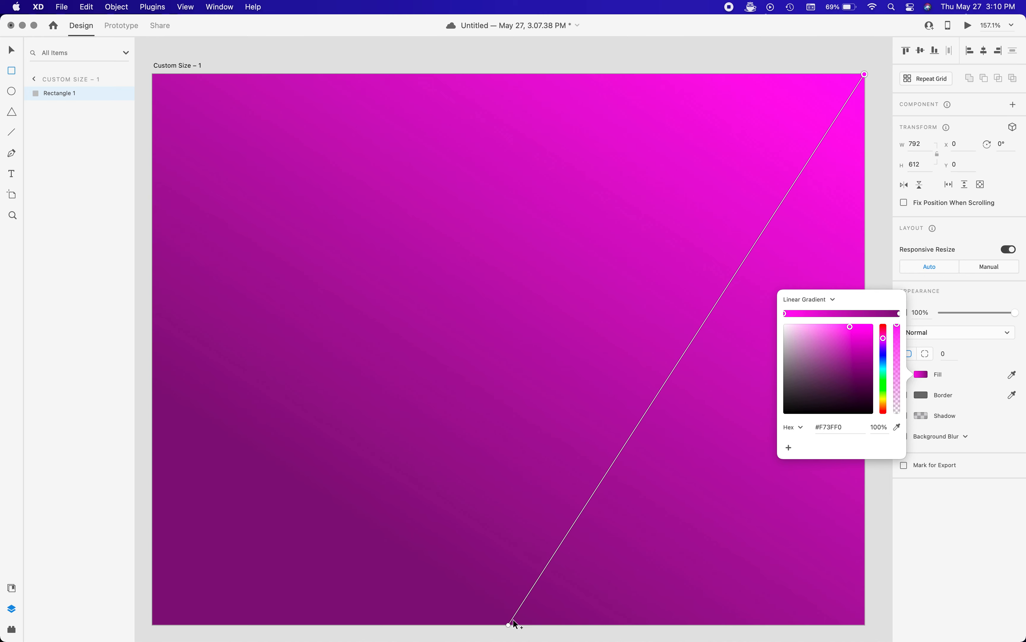
drag(510, 626, 153, 626)
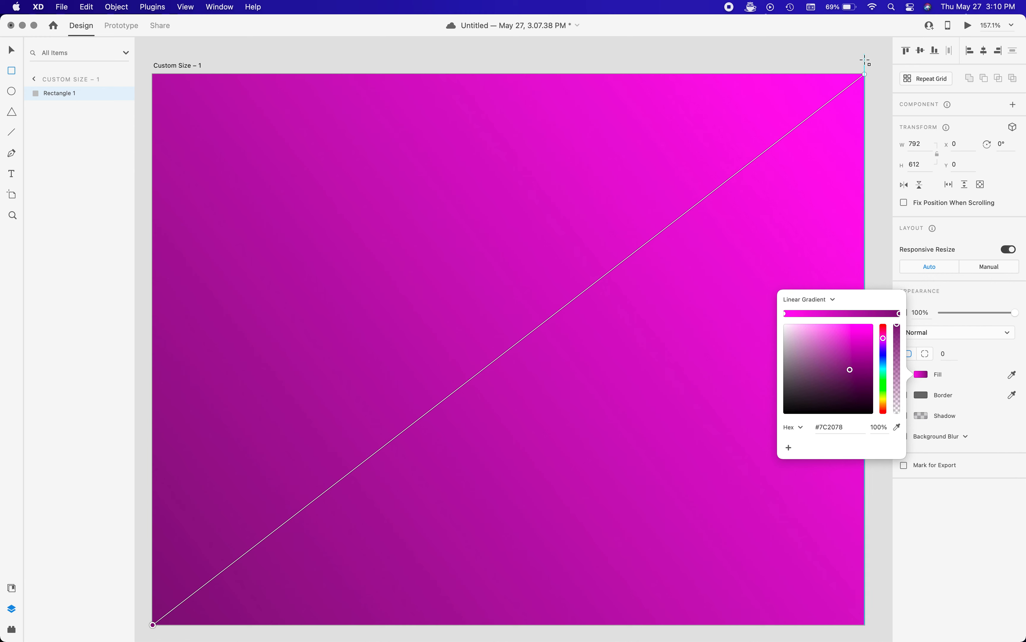
Apply F73FF0 to the gradient's lower-left stop, and darken that stop to #80007B
click(865, 74)
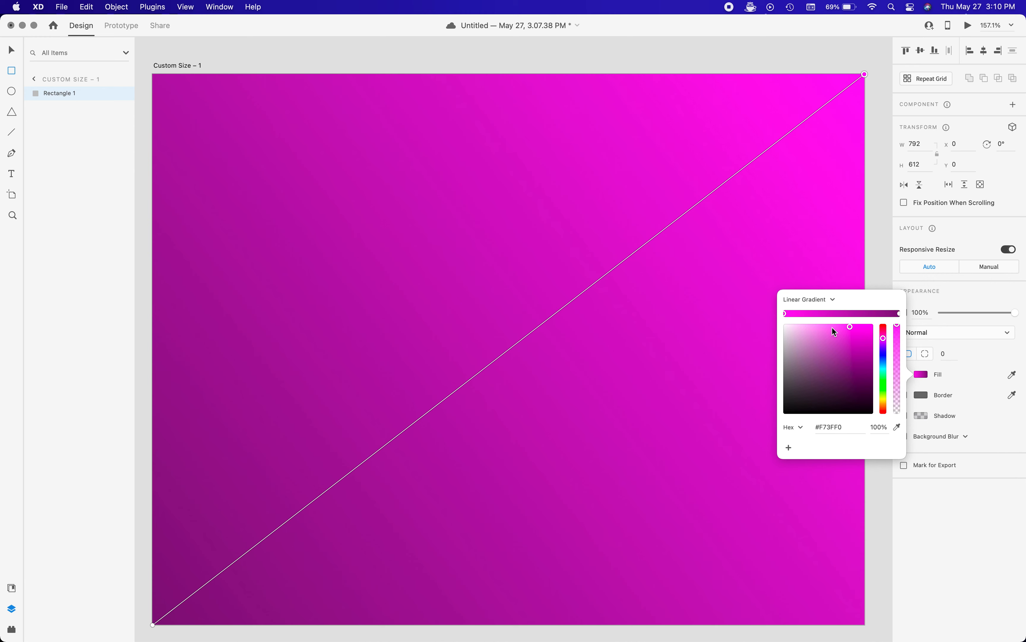
key(Return)
click(153, 625)
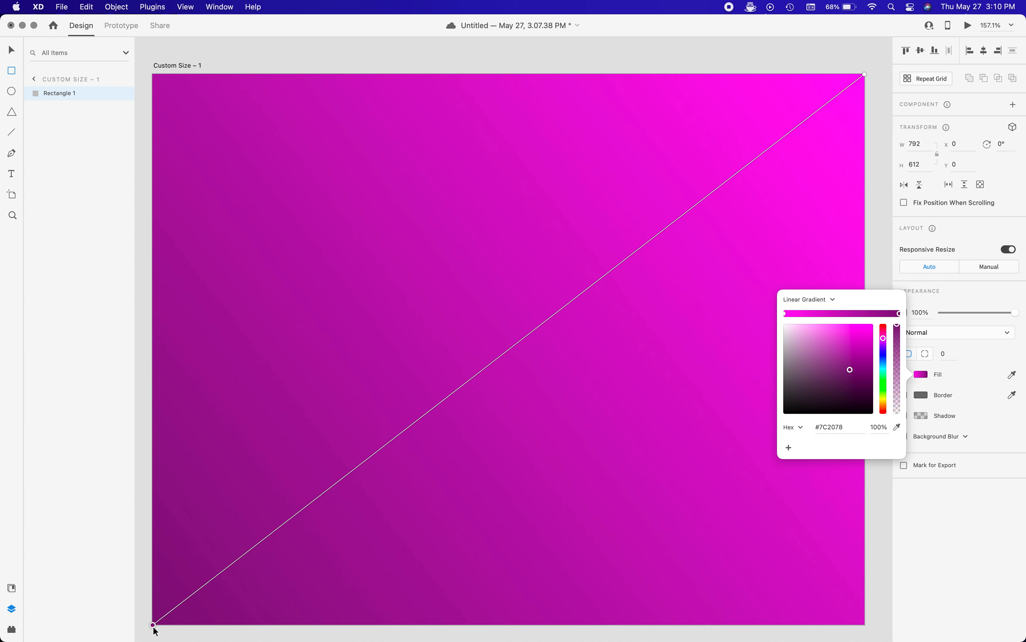
text(F73FF0)
key(Return)
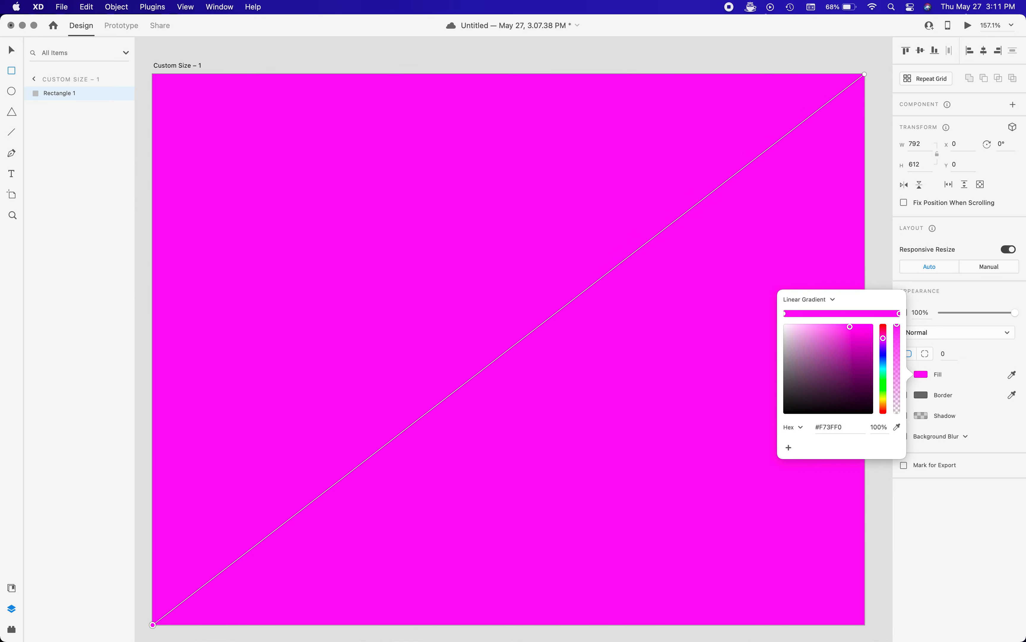
drag(851, 326, 877, 366)
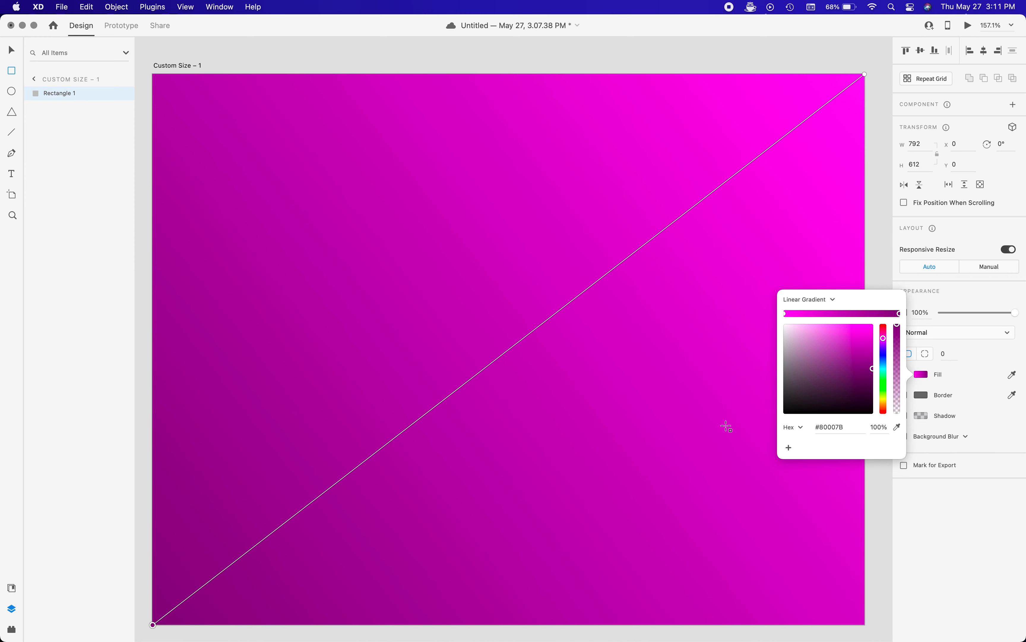
click(789, 448)
Rename the gradient rectangle's layer to Background and lock it
click(62, 103)
click(60, 95)
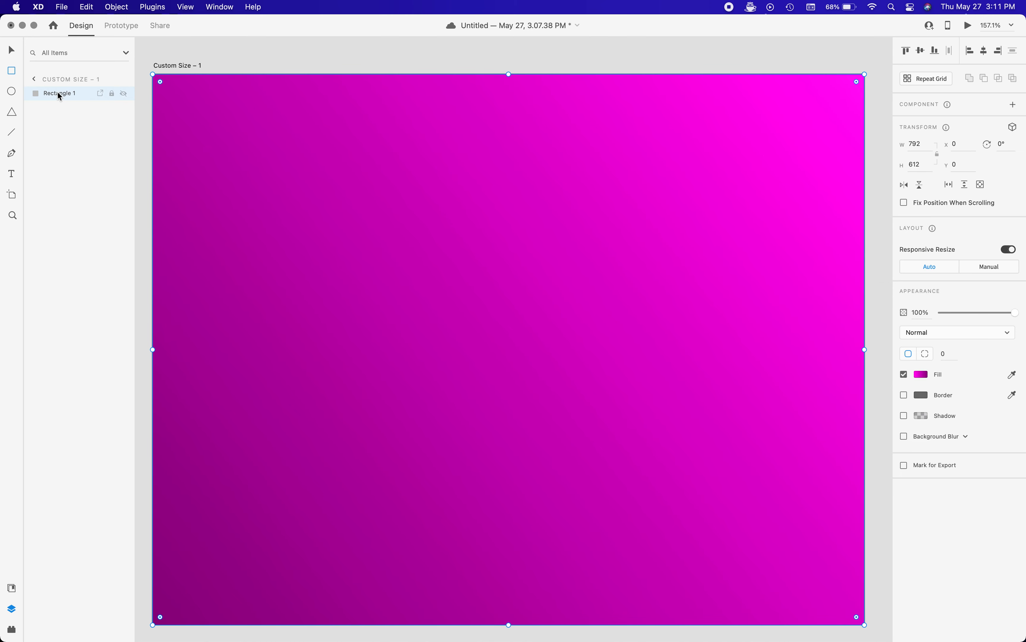
double_click(60, 94)
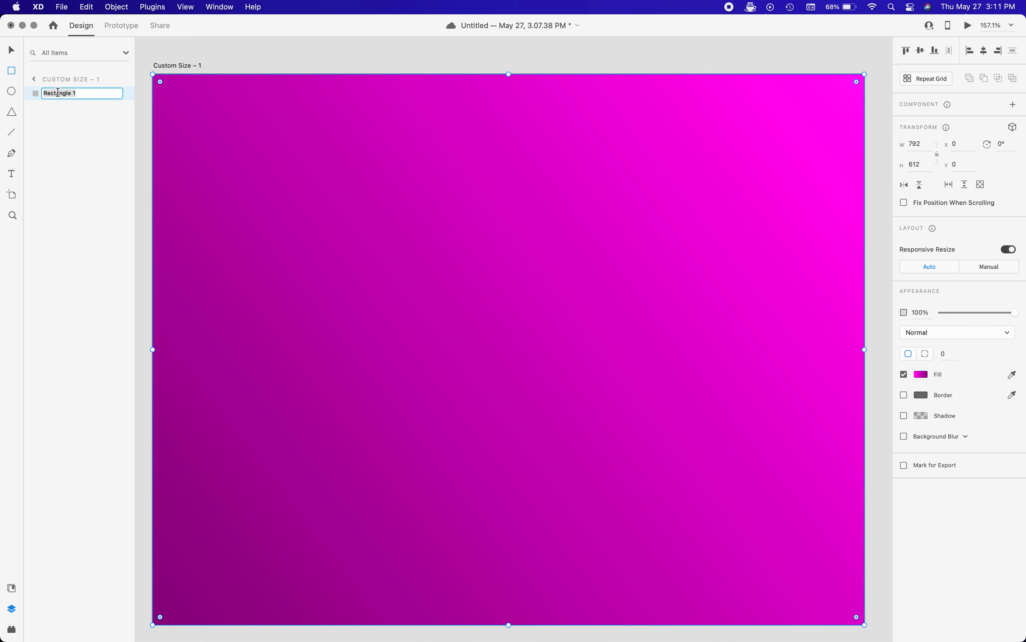
text(Background)
key(Return)
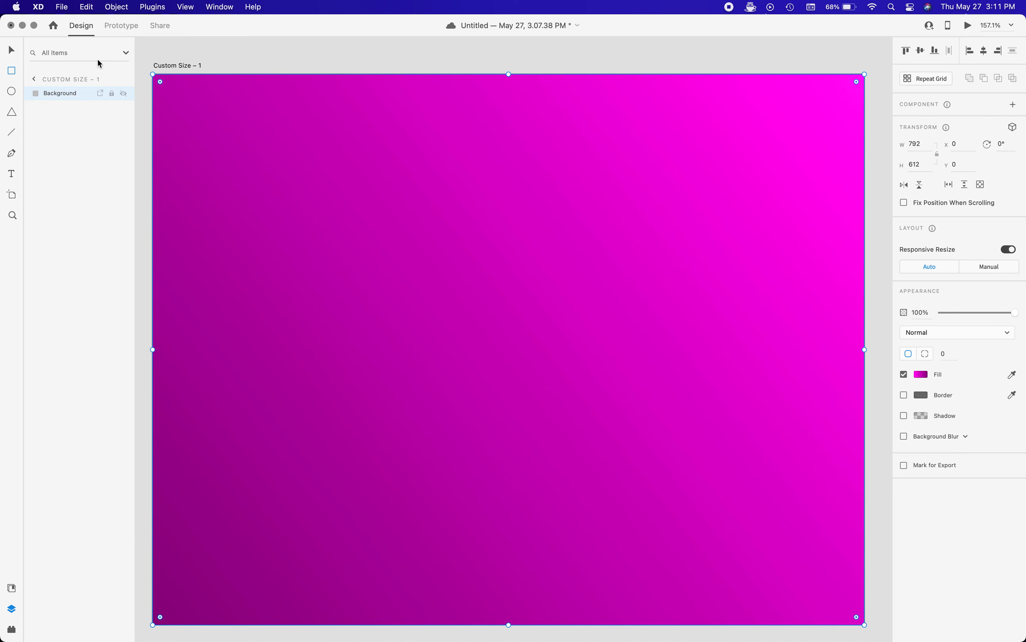
click(112, 94)
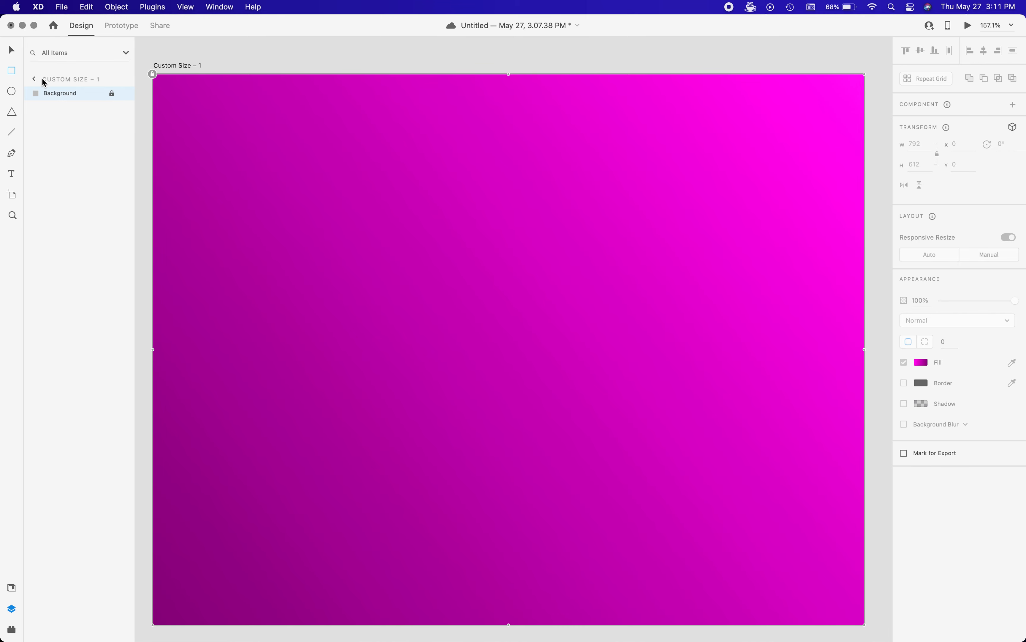
Try to move the locked background rectangle on the artboard
click(14, 53)
drag(279, 158, 305, 218)
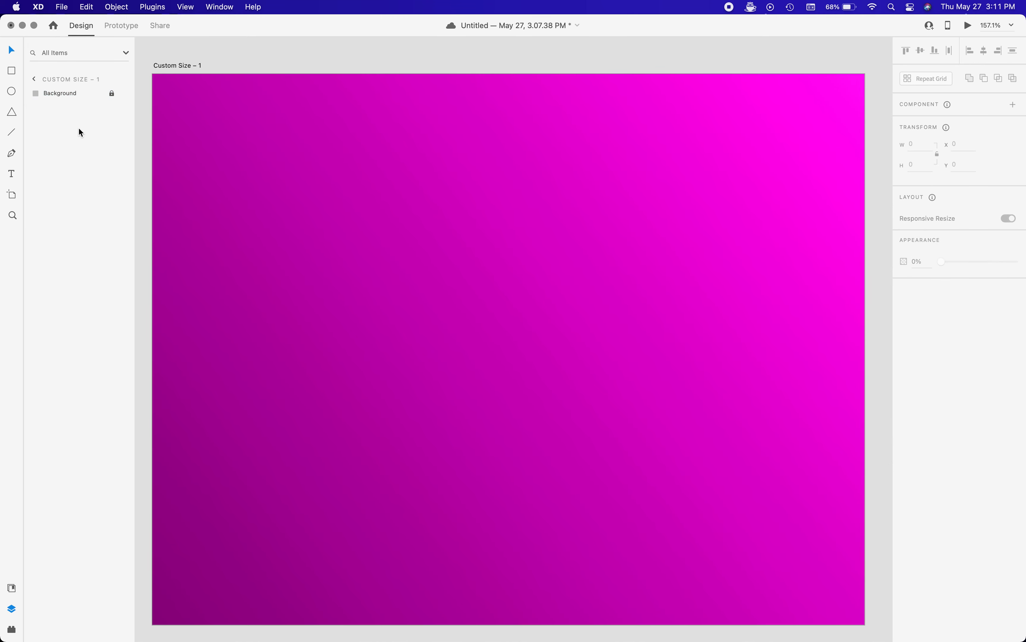
click(52, 93)
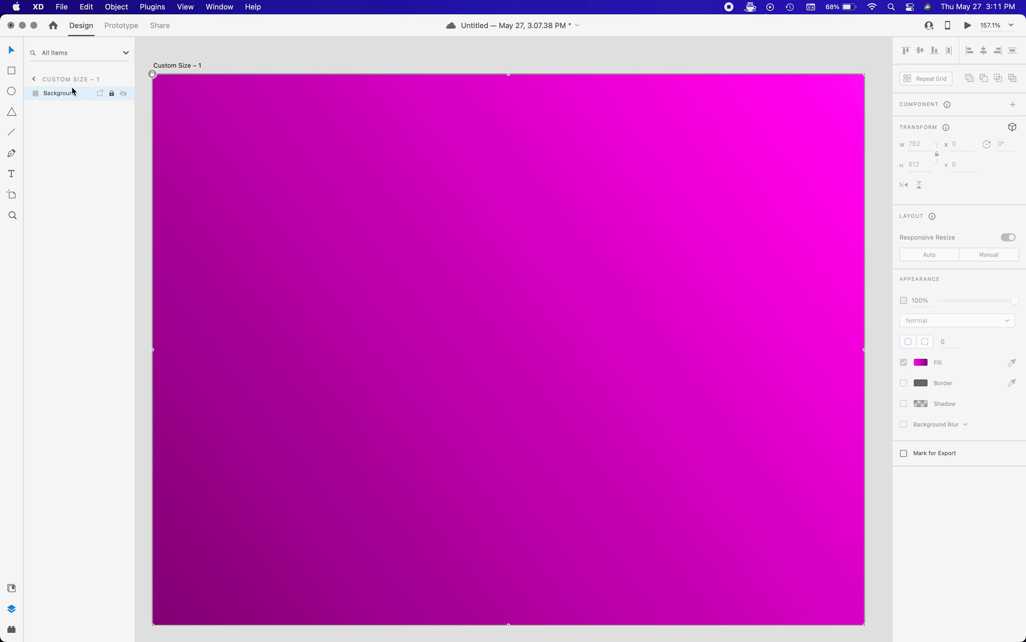
Rename the artboard to Persona
click(34, 79)
click(68, 94)
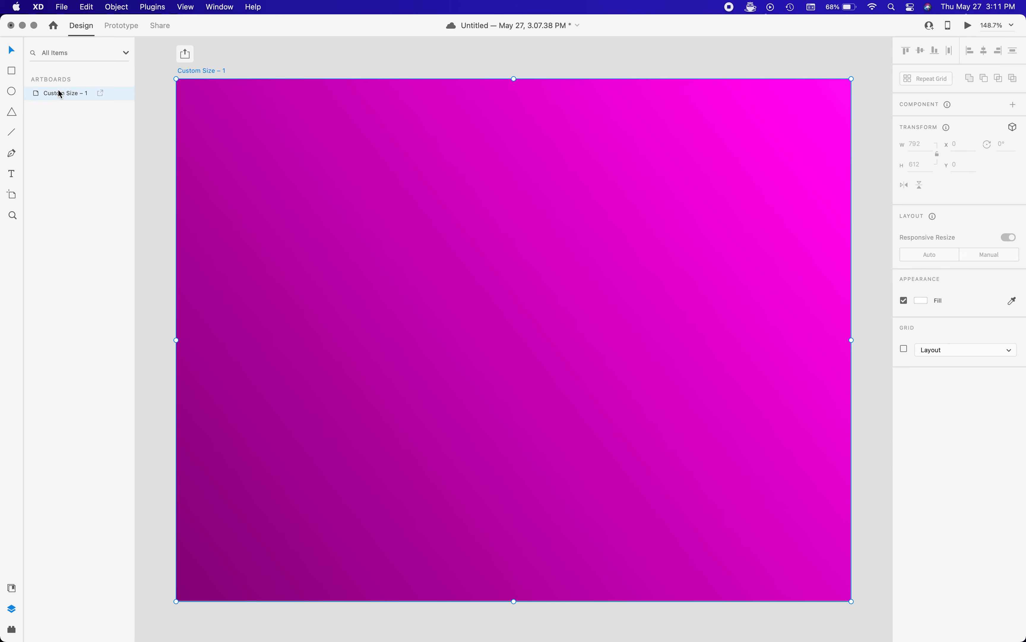
double_click(57, 94)
text(Persona)
key(Return)
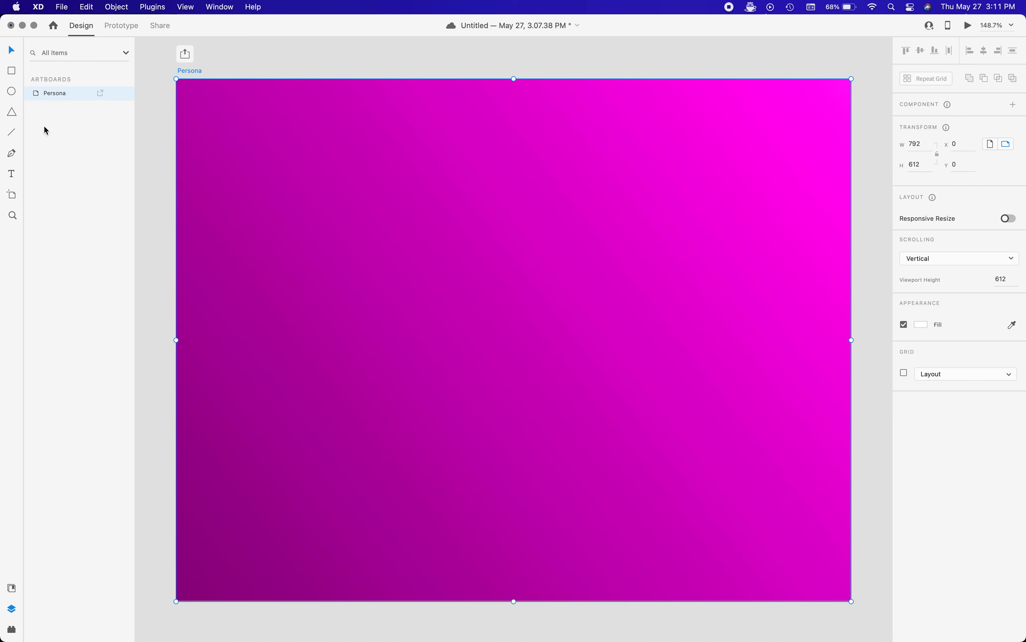
double_click(48, 92)
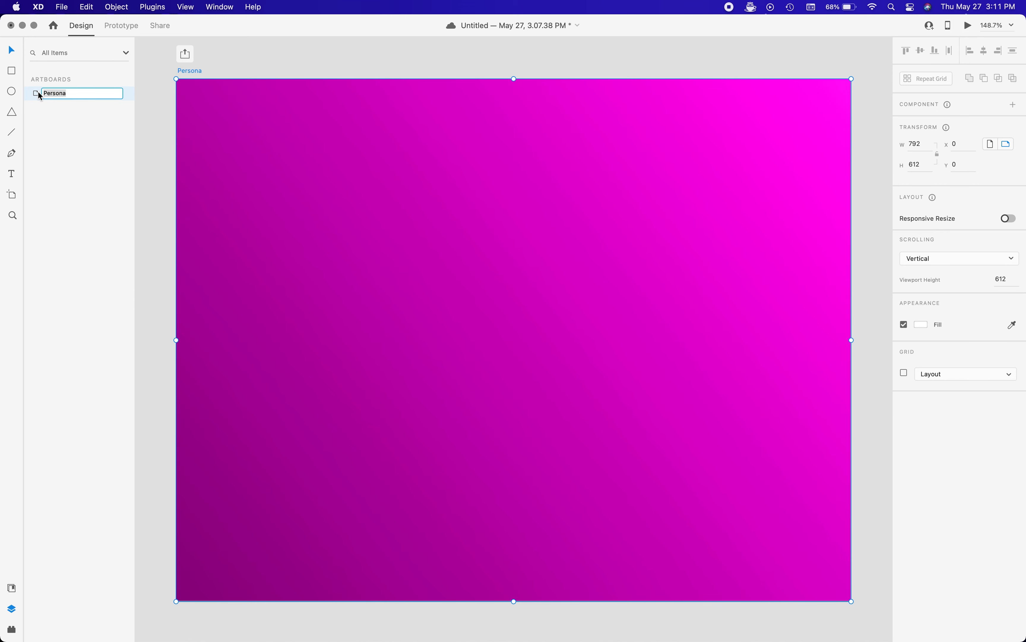
click(37, 94)
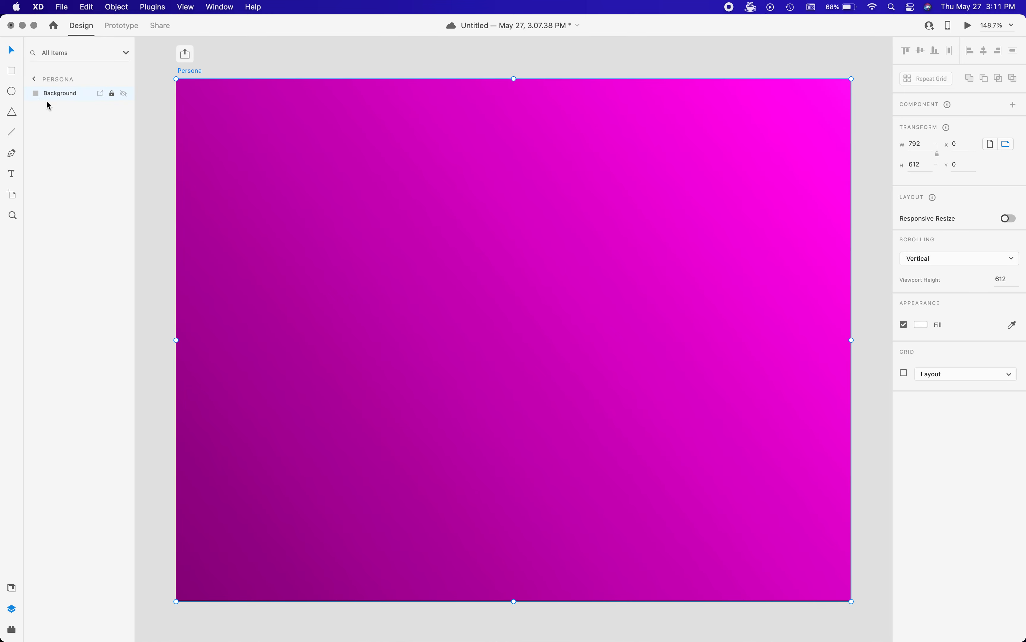
click(393, 59)
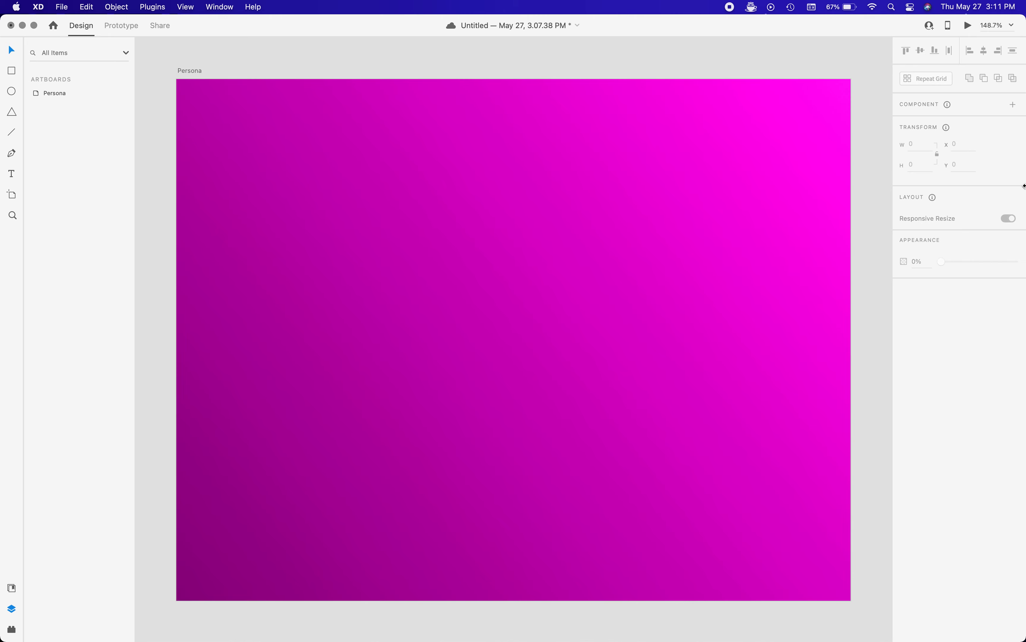
Place persona-pic.png from the desktop onto the Persona artboard, and restore the window to full width
drag(1024, 186, 737, 215)
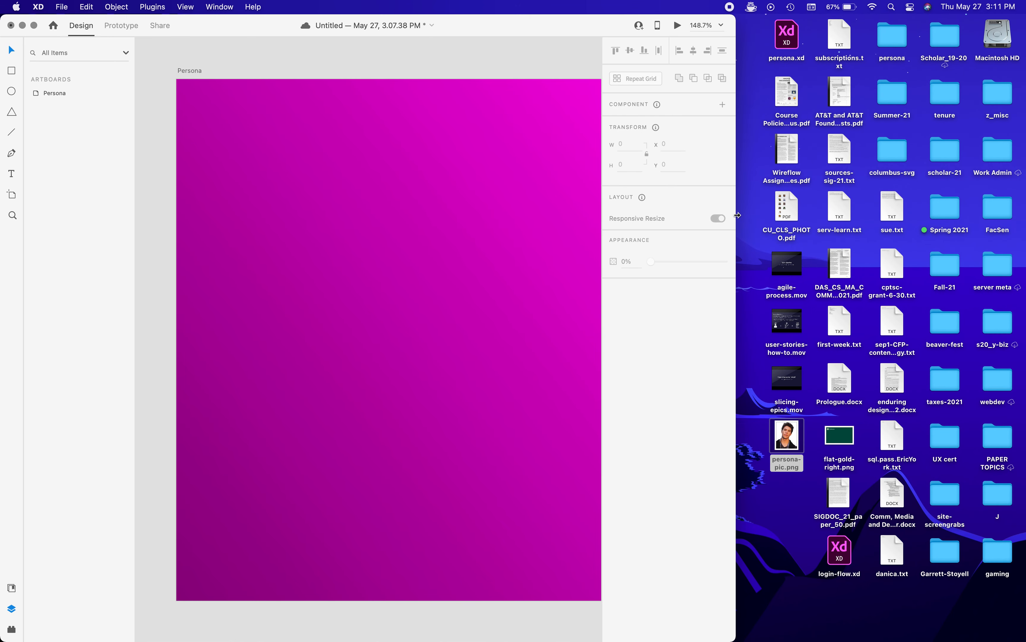
drag(790, 433, 324, 282)
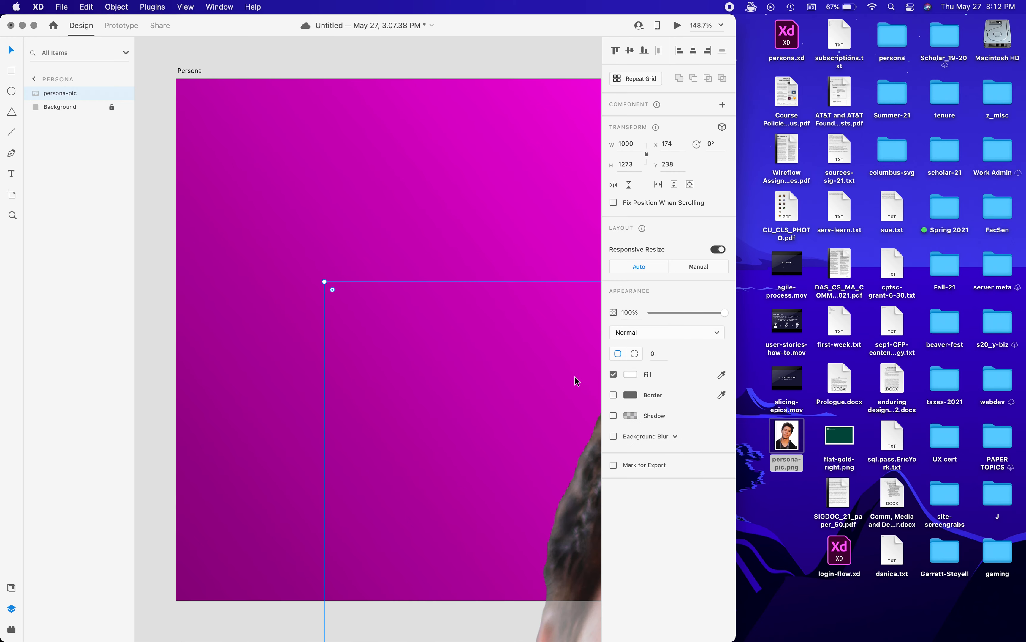
drag(794, 251, 1025, 263)
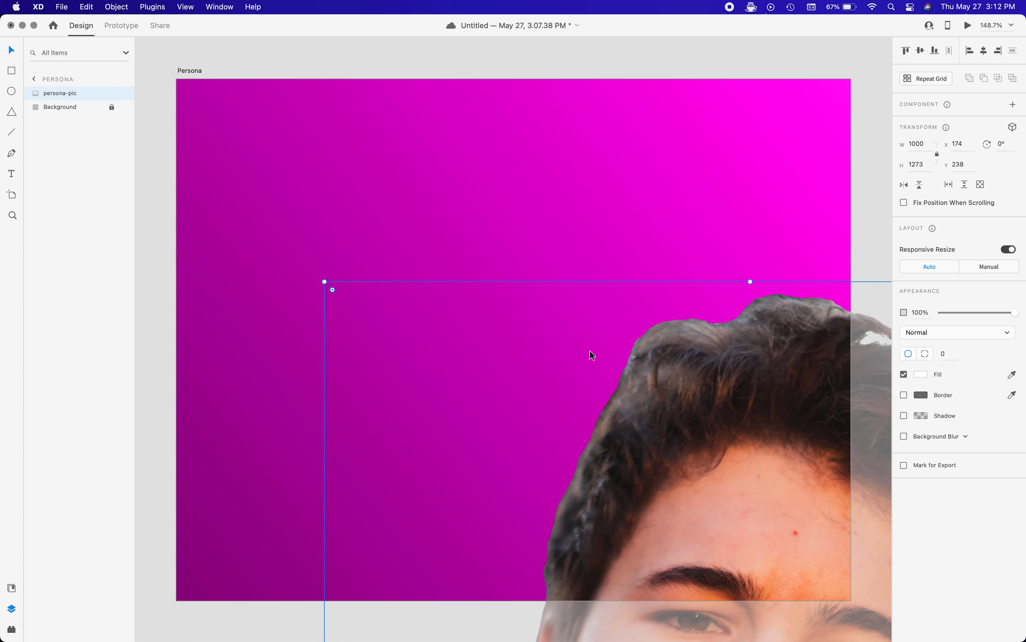
Scale the persona picture down to about 368 × 468 and position it in the artboard's left half at about X 28, Y 91
drag(767, 429, 688, 379)
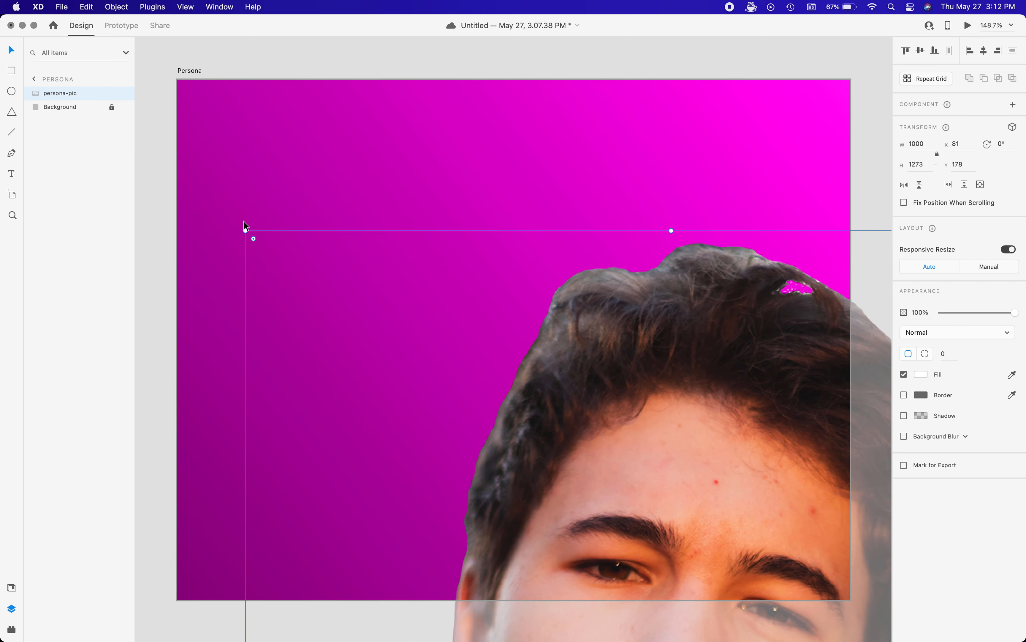
drag(249, 232, 501, 417)
drag(780, 628, 394, 189)
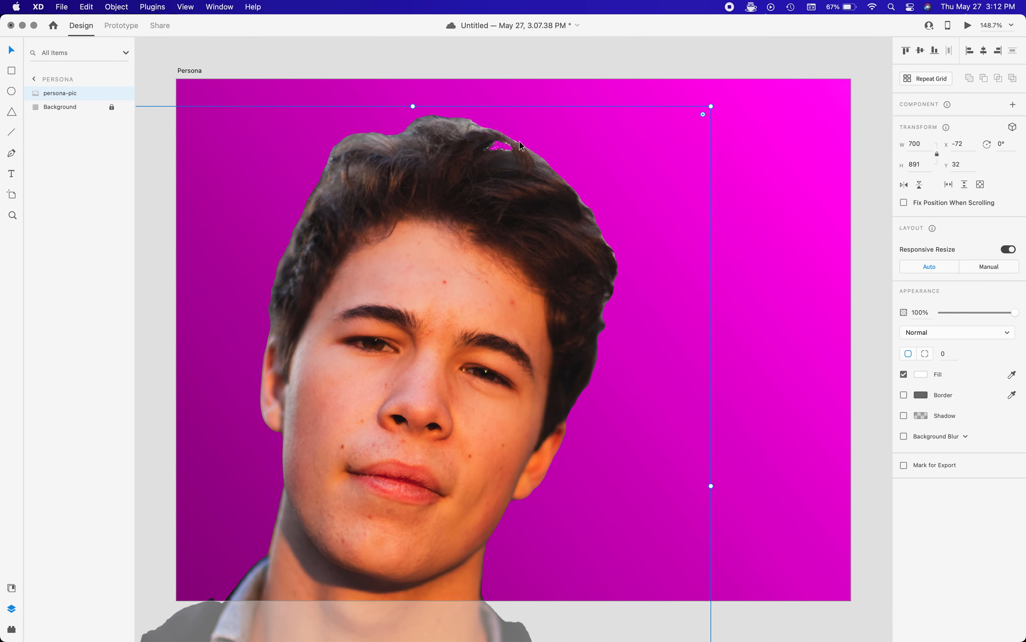
drag(711, 106, 493, 291)
drag(333, 474, 484, 189)
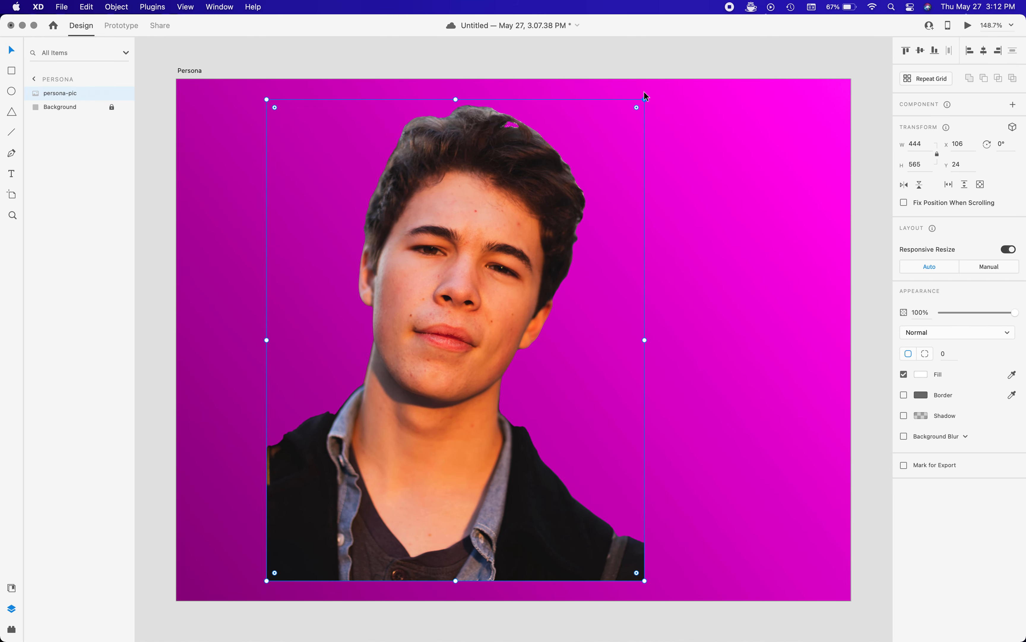
drag(645, 100, 579, 175)
drag(440, 317, 374, 290)
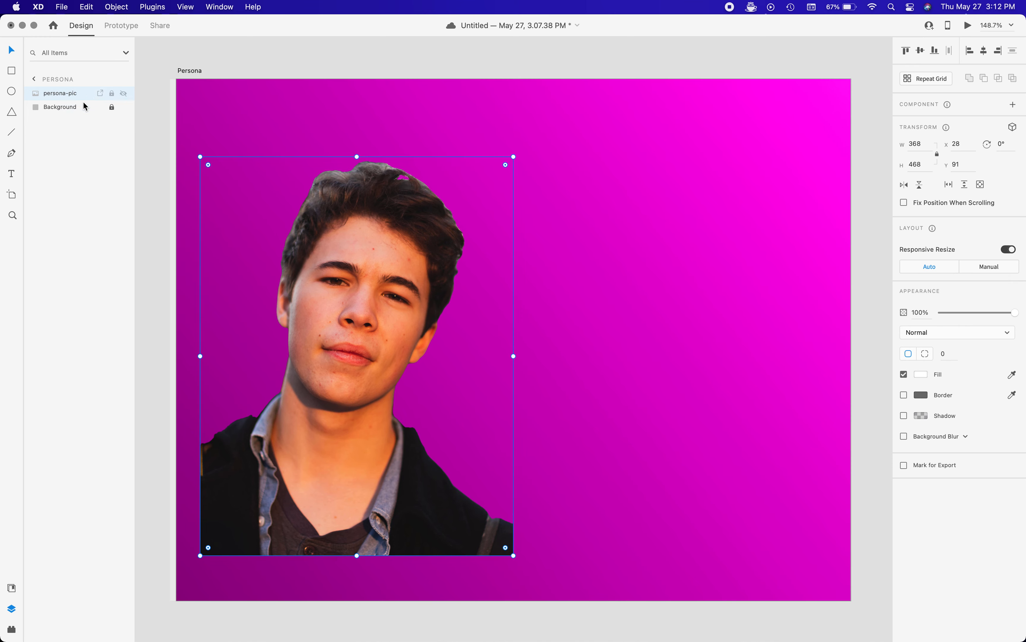
Draw a white rectangle about 744 × 538 and center it on the artboard as an inset panel
click(195, 106)
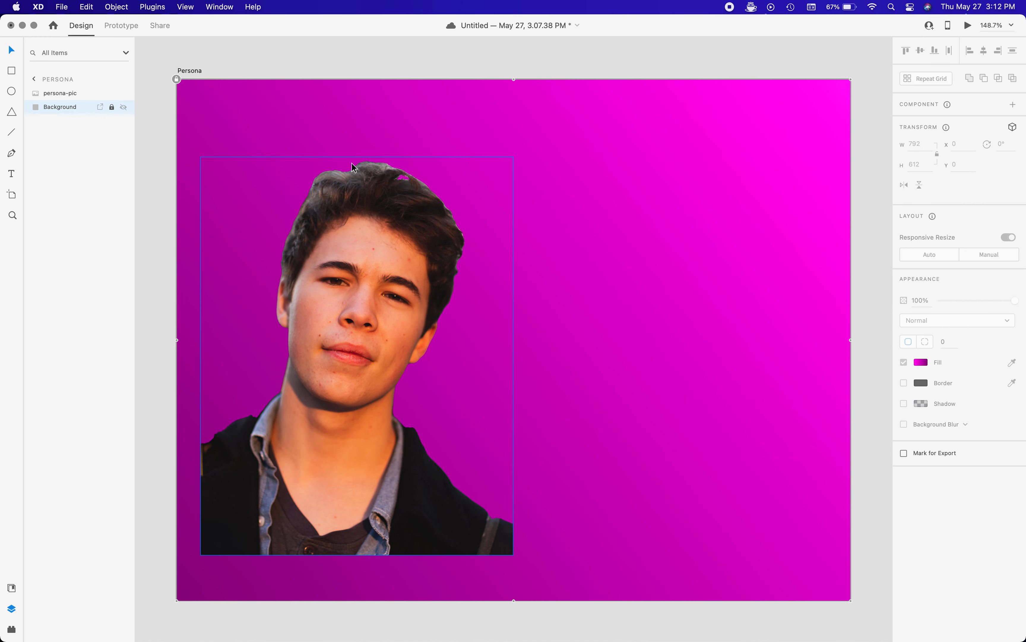
key(r)
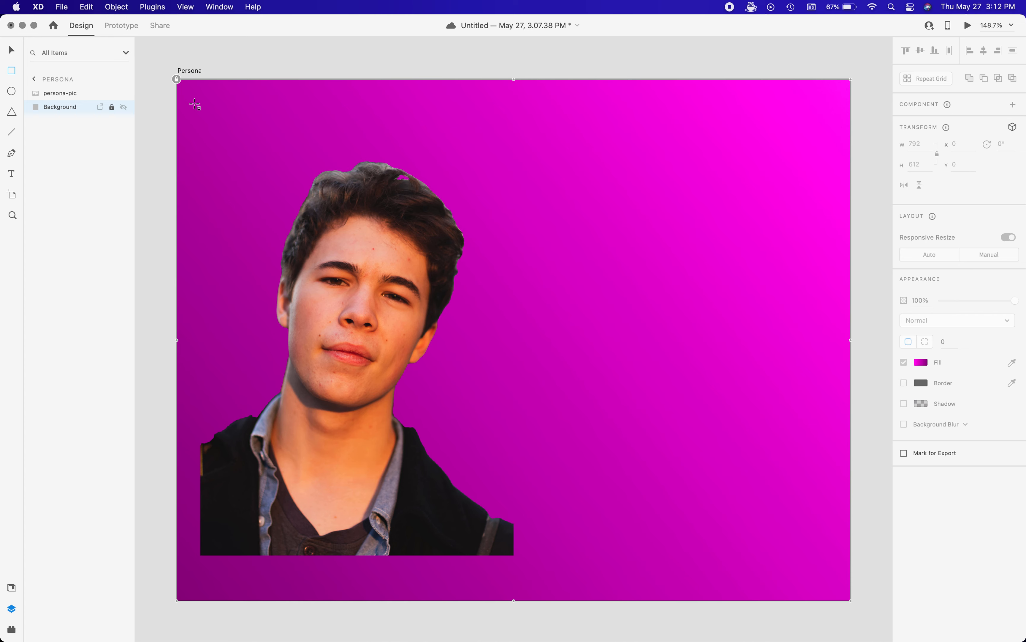
mouse_move(196, 98)
mouse_down()
mouse_move(520, 374)
mouse_move(785, 562)
mouse_move(830, 552)
mouse_up()
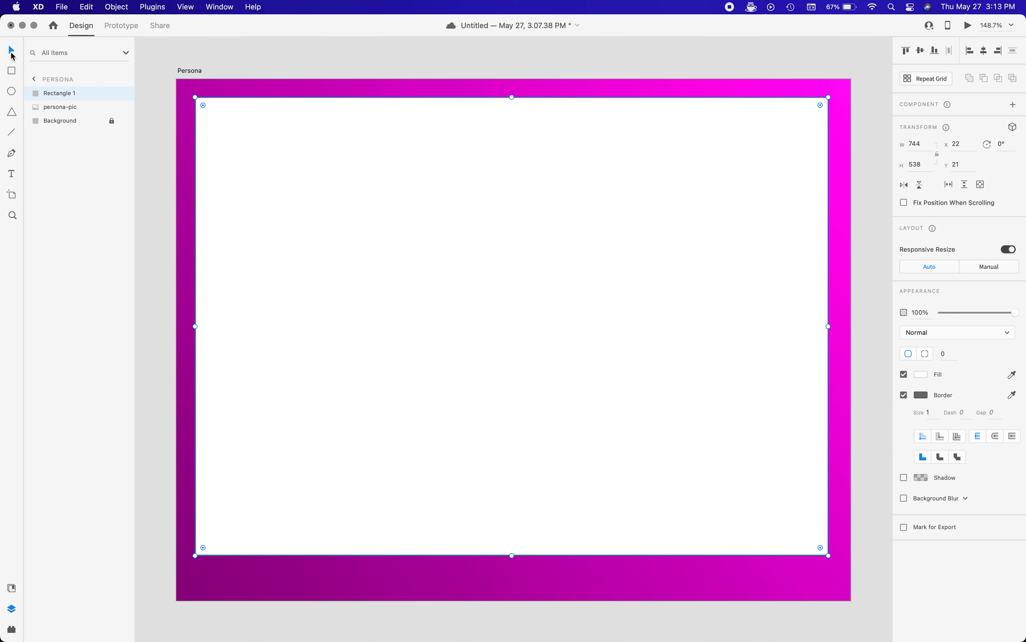
drag(506, 243, 506, 259)
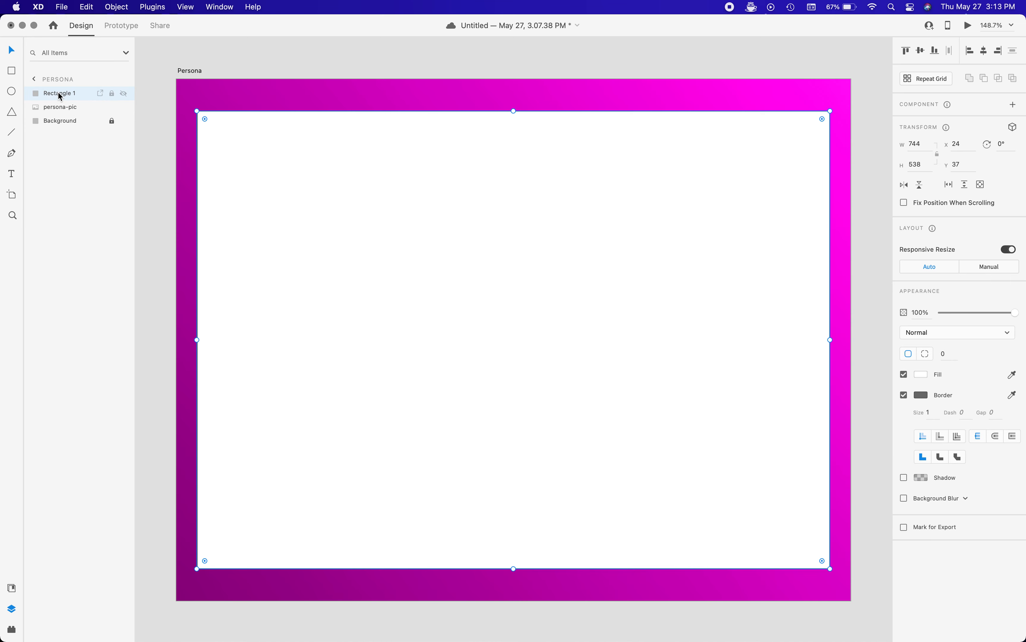
Move the white panel's layer beneath persona-pic in the stacking order and lock it
drag(59, 96, 60, 109)
drag(60, 115, 59, 113)
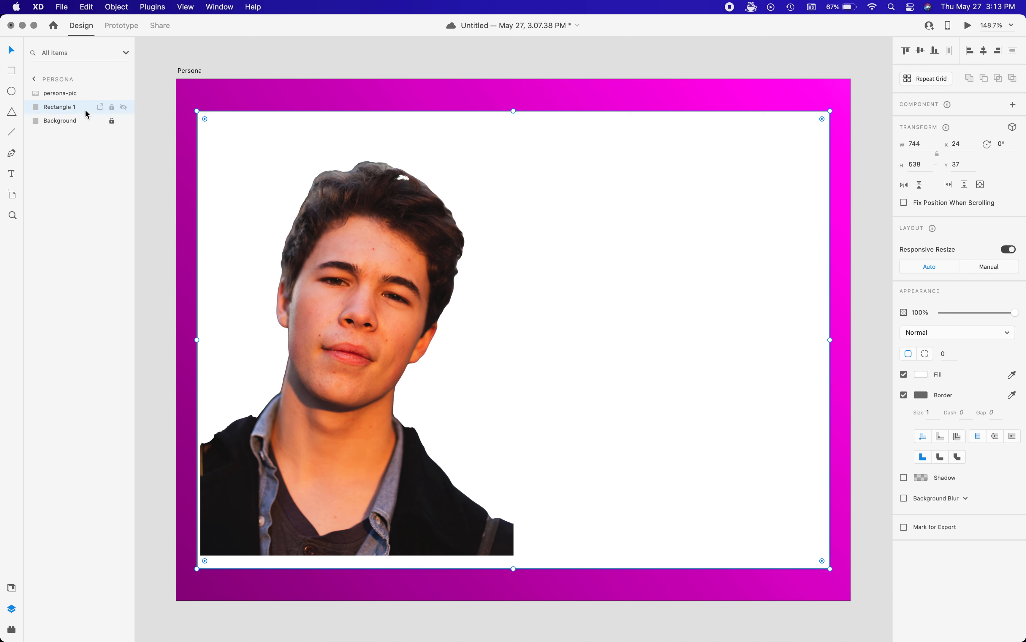
click(112, 108)
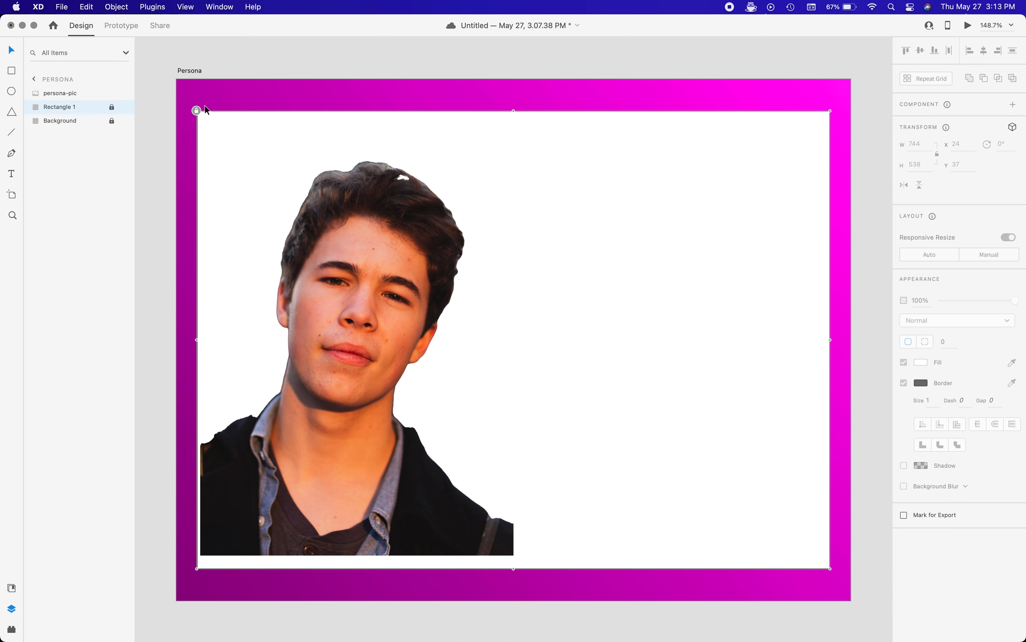
Draw a second rectangle about 372 × 538 covering the left half of the white panel, flush with its edges
key(r)
mouse_move(204, 116)
mouse_down()
mouse_move(453, 439)
mouse_move(519, 556)
mouse_move(515, 570)
mouse_up()
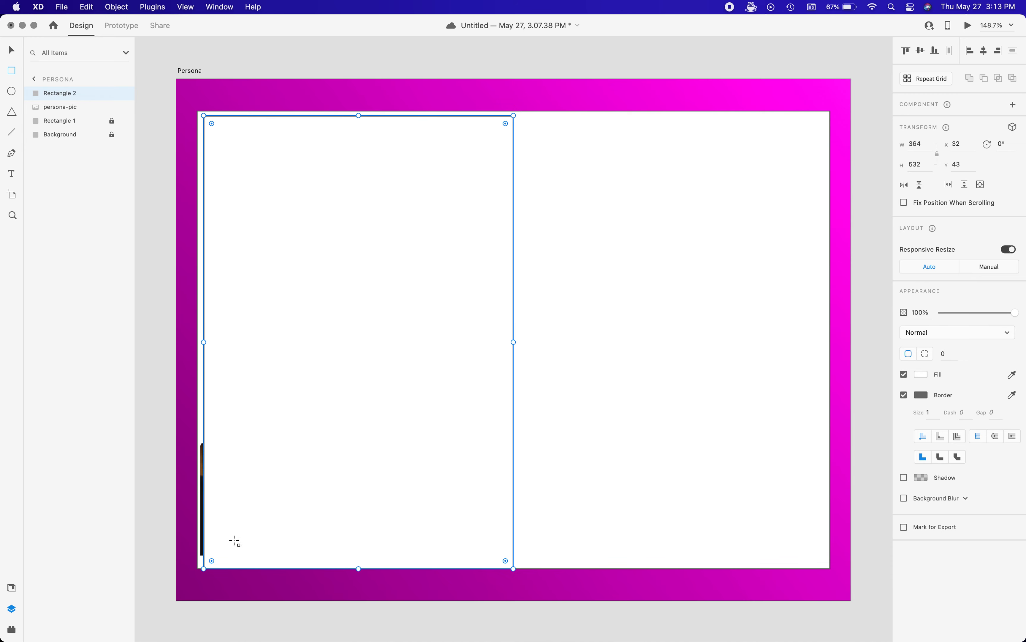
drag(200, 569, 195, 570)
drag(355, 115, 355, 111)
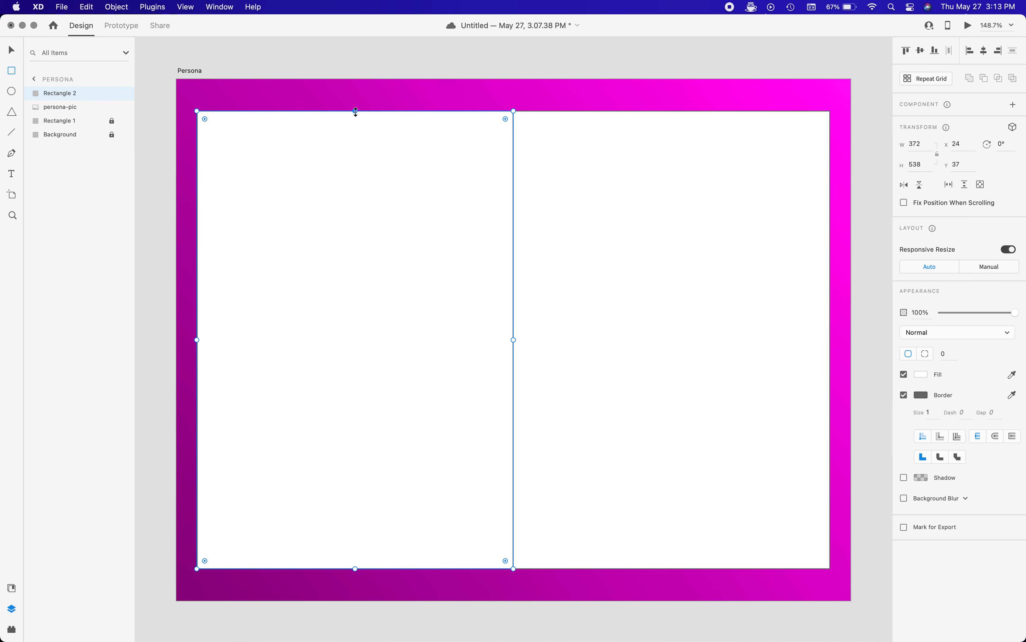
Move Rectangle 2 beneath persona-pic in the stacking order and remove its border
drag(62, 93, 65, 111)
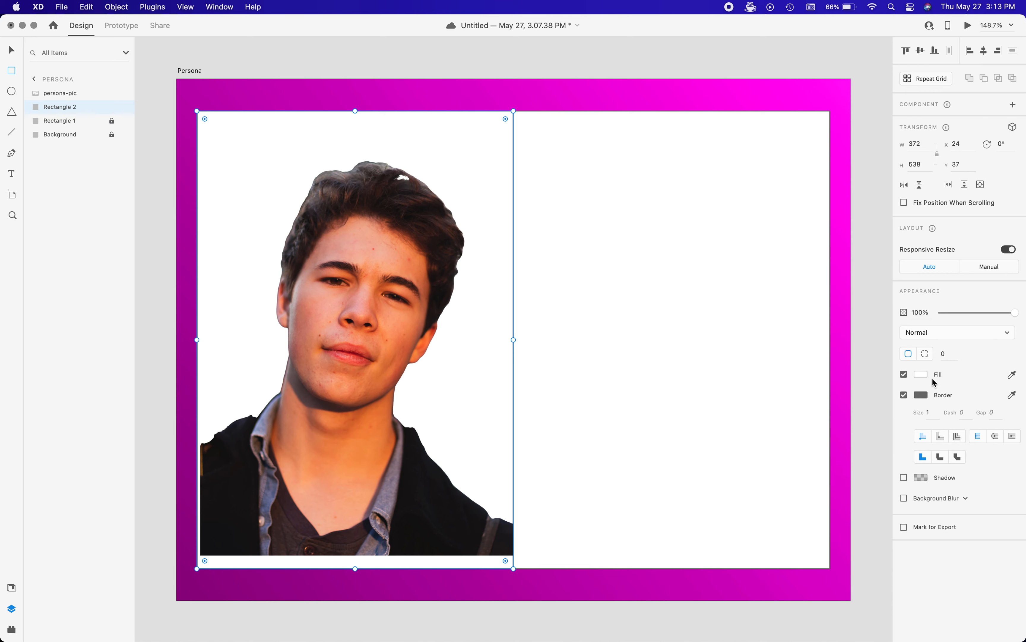
click(904, 395)
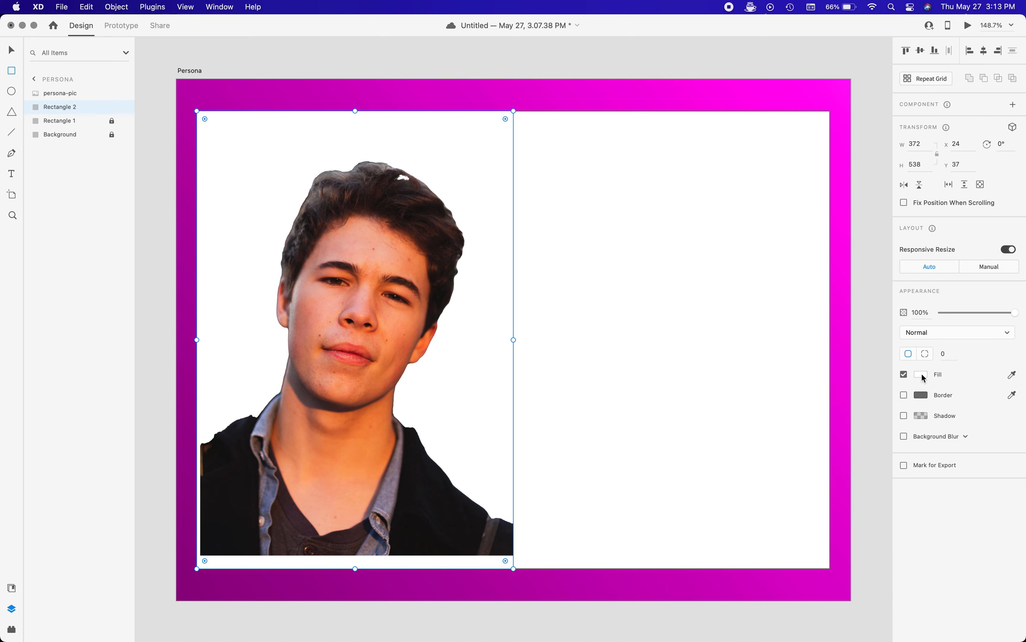
Fill Rectangle 2 with a linear gradient from white to the saved dark magenta #80007B
click(921, 375)
click(807, 304)
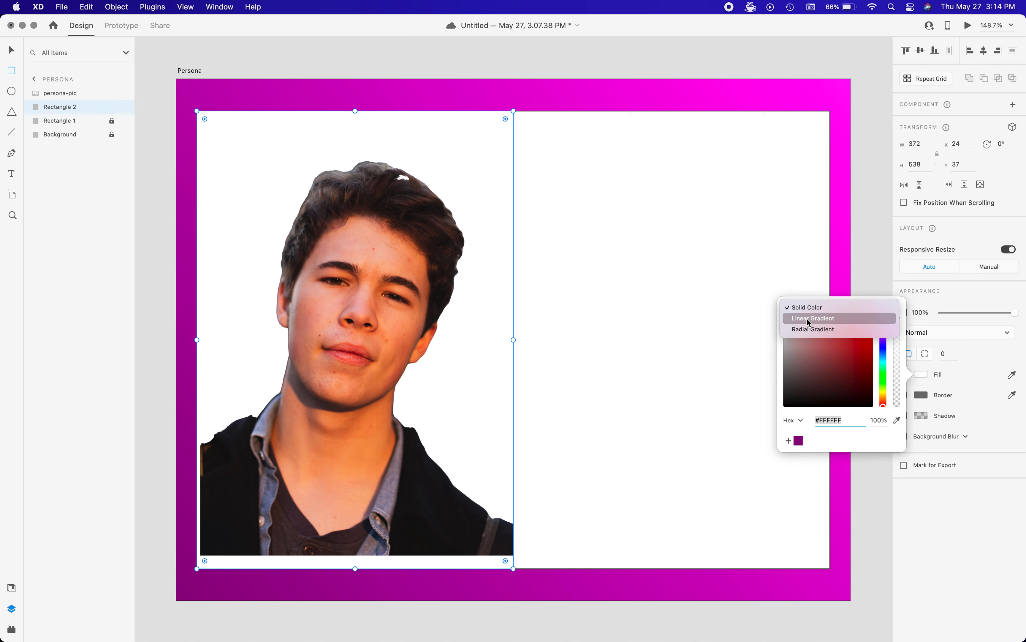
click(809, 319)
click(799, 447)
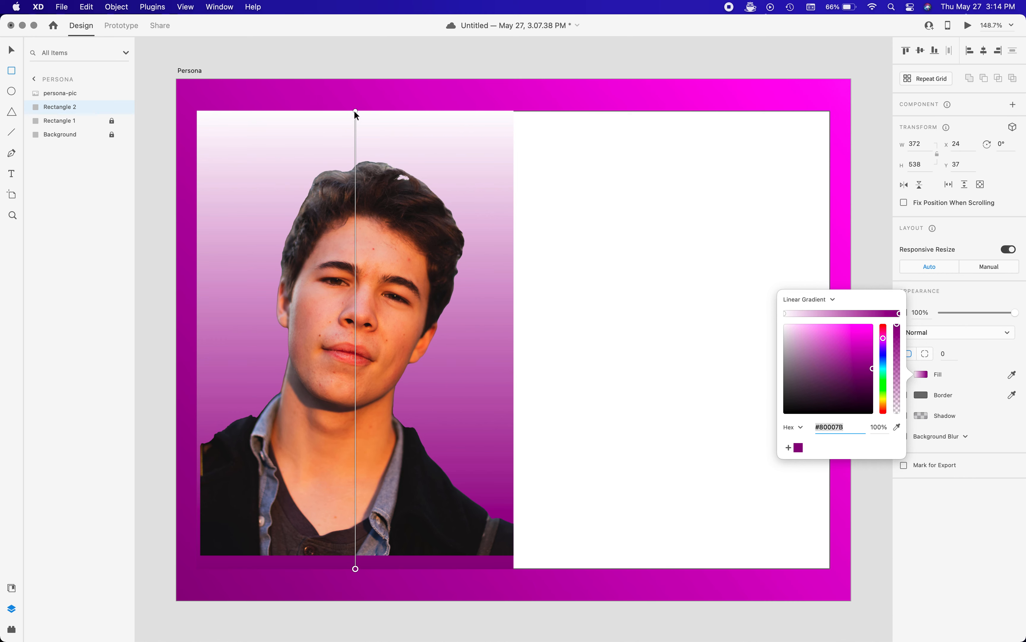
Angle Rectangle 2's gradient diagonally from the artboard's upper-left corner to the rectangle's lower-right corner, and lock the layer
drag(355, 111, 200, 114)
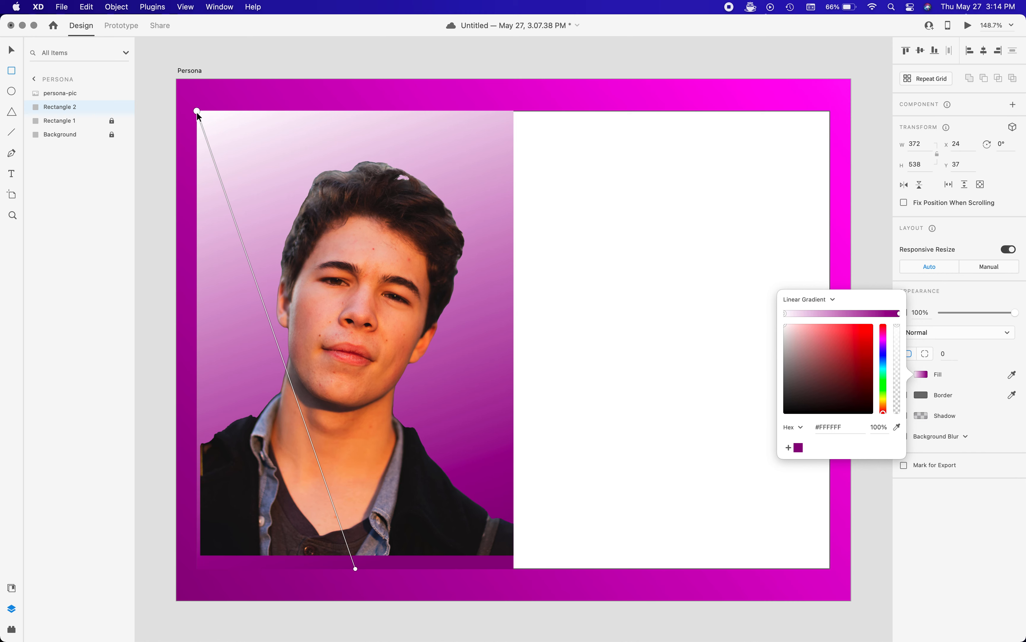
drag(356, 569, 511, 567)
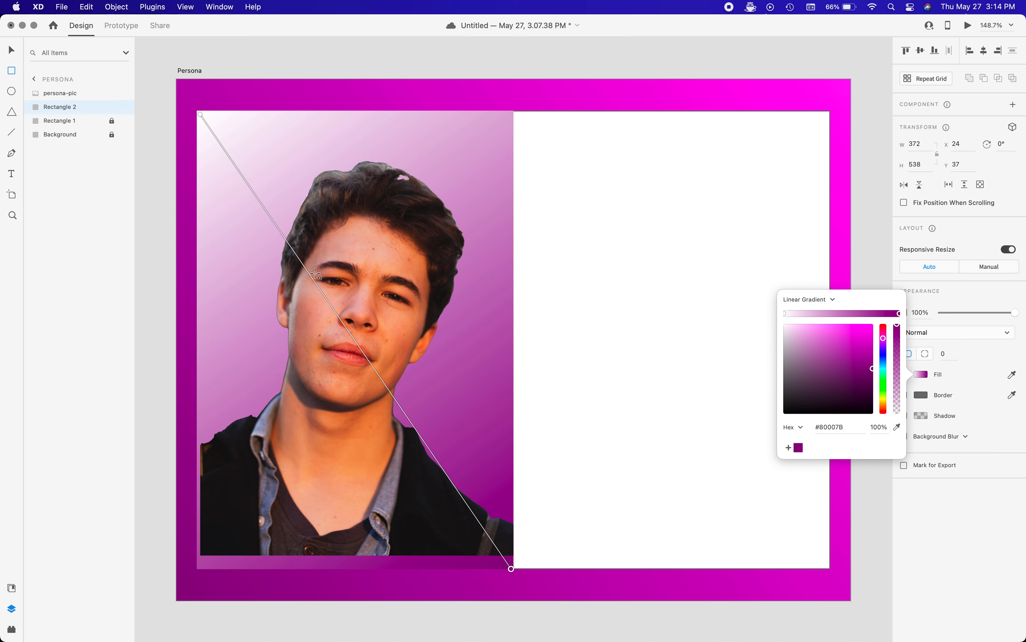
drag(199, 116, 179, 81)
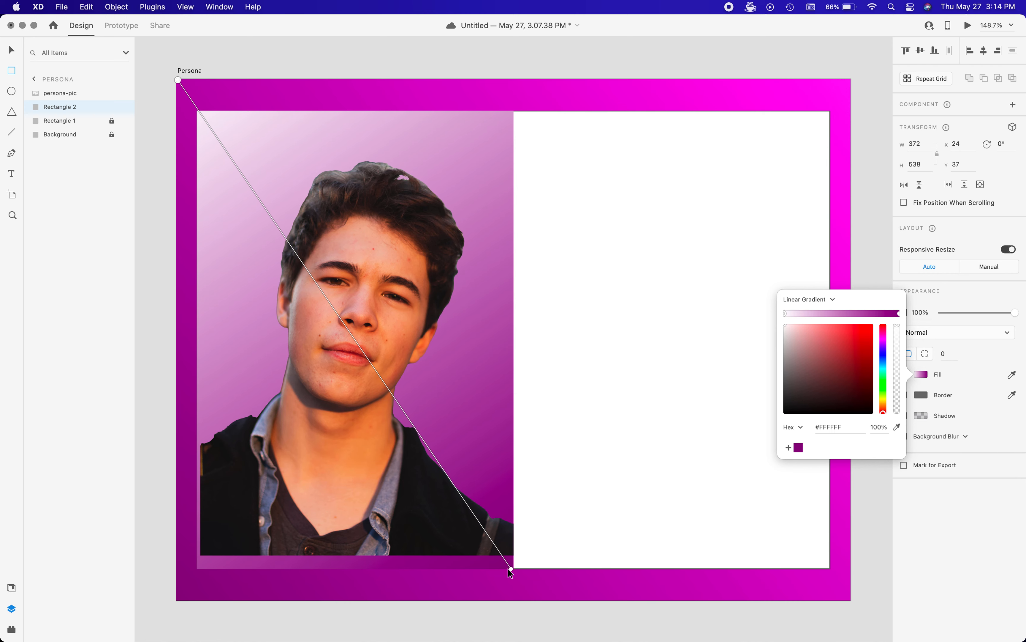
click(511, 568)
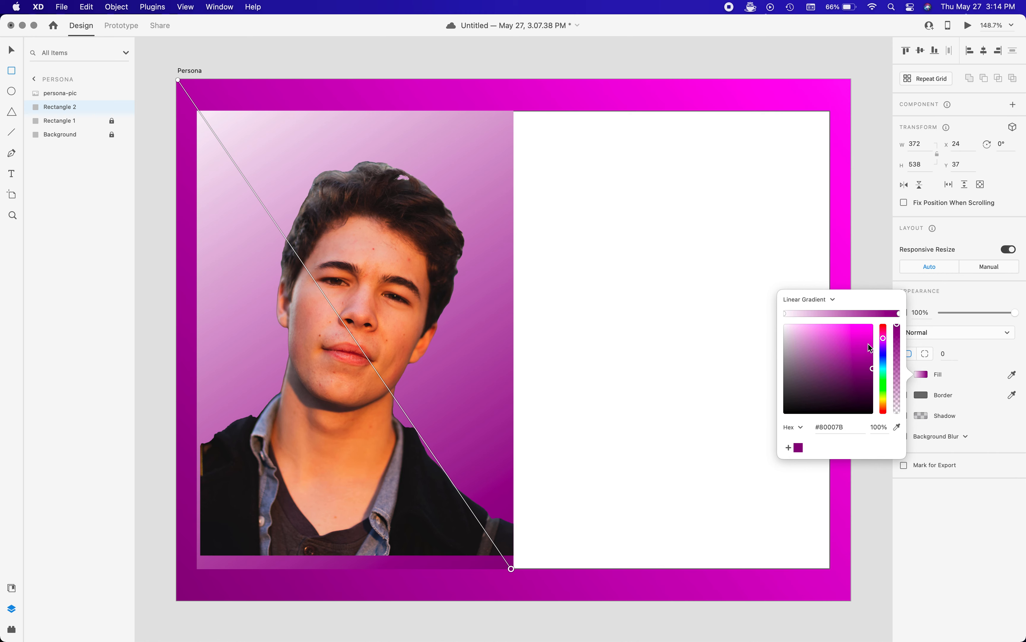
click(961, 373)
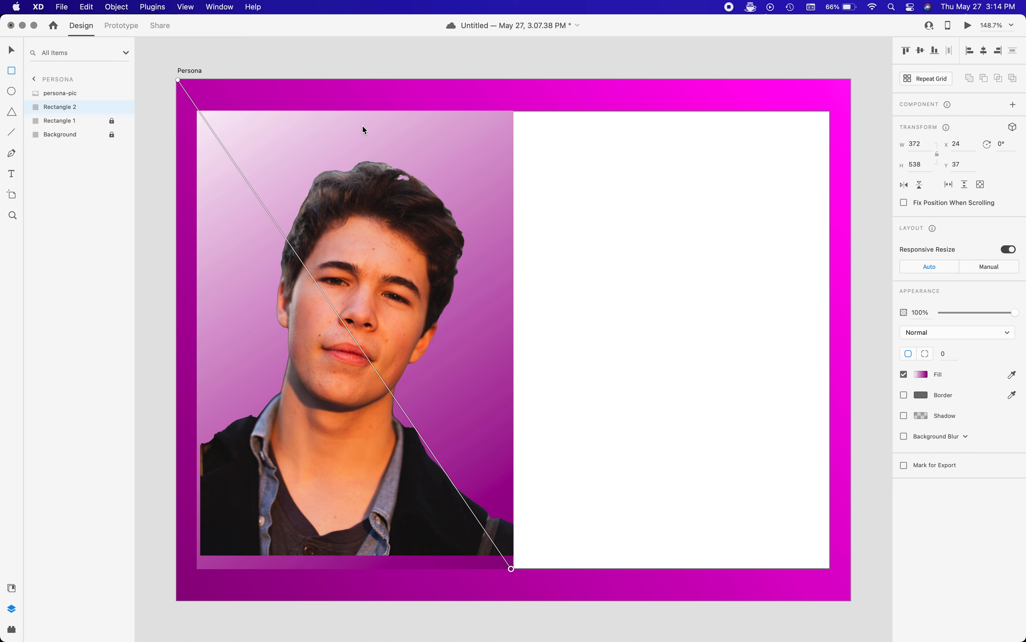
click(112, 108)
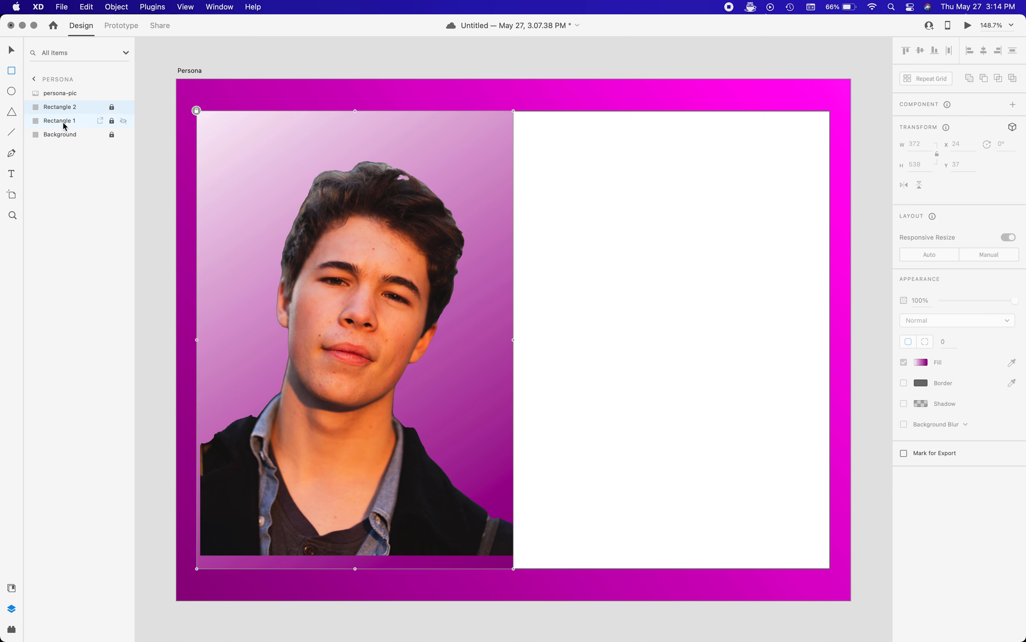
Unlock the white panel Rectangle 1, remove its border and lock it again
click(112, 121)
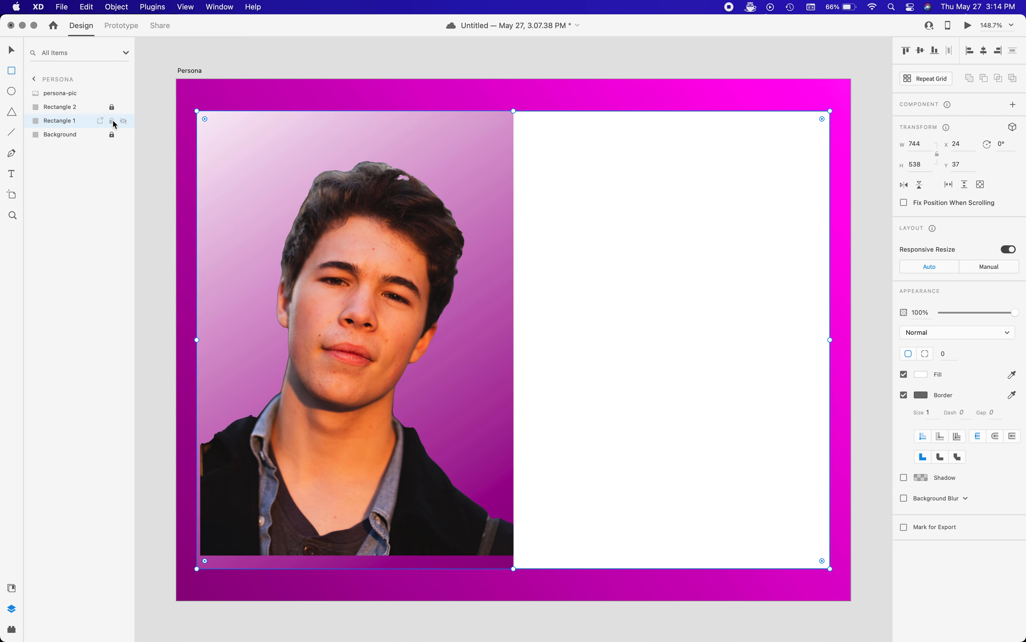
click(903, 395)
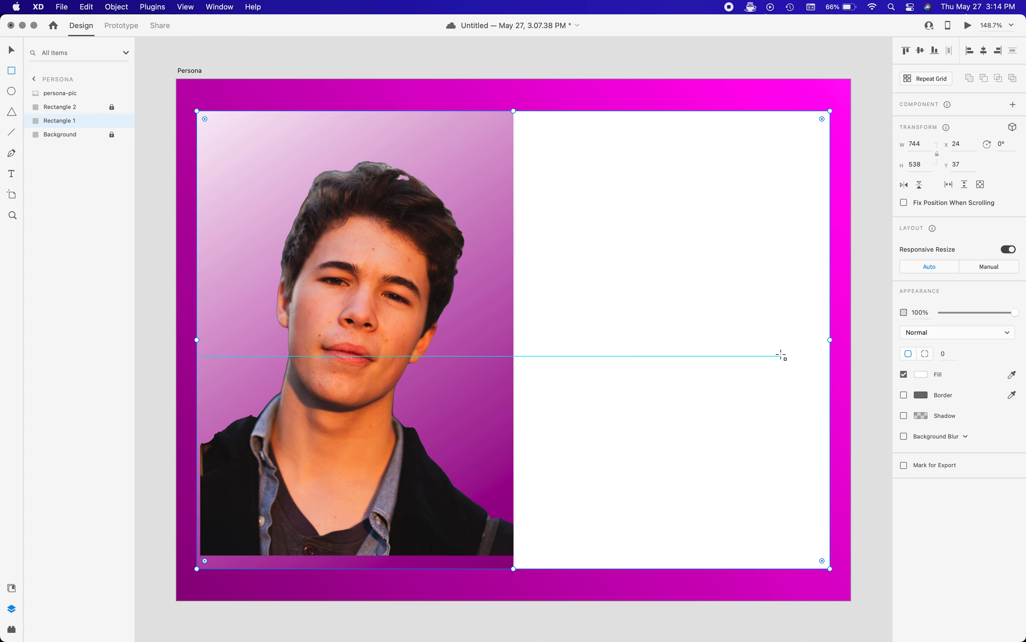
click(112, 122)
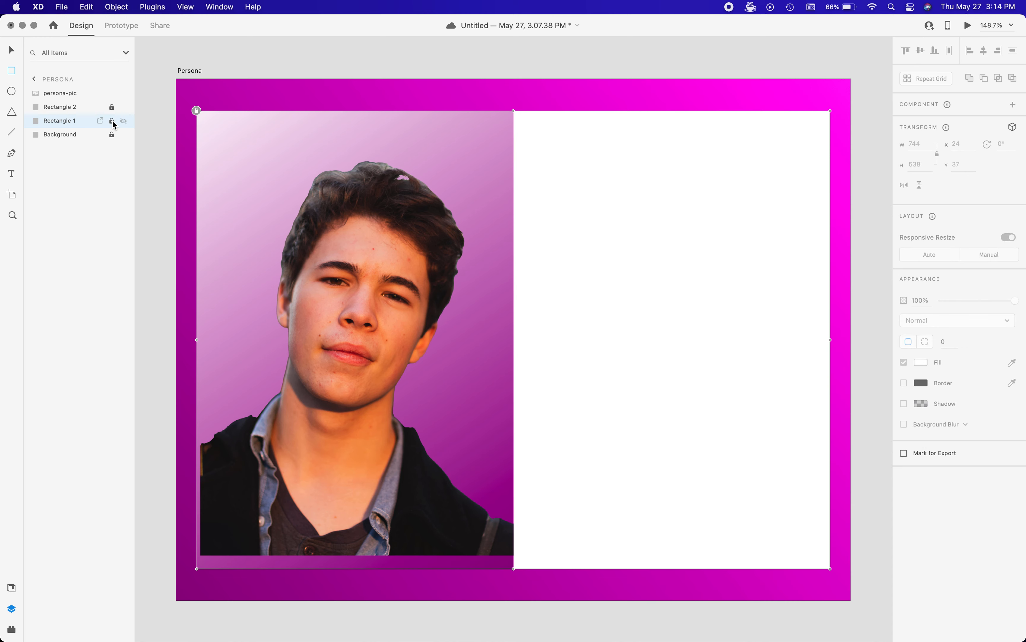
click(62, 93)
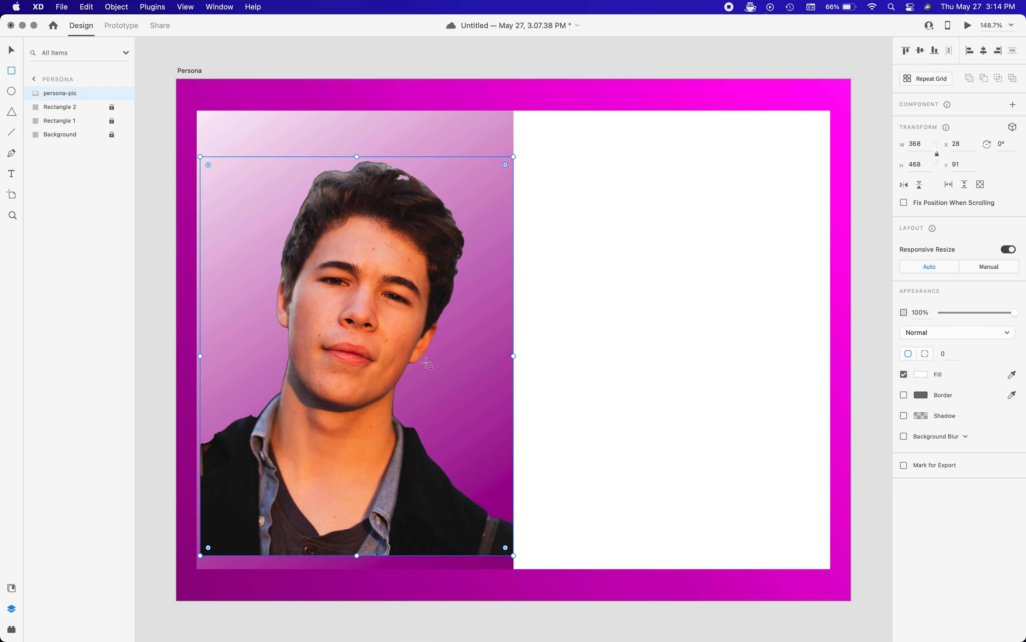
drag(383, 404, 380, 416)
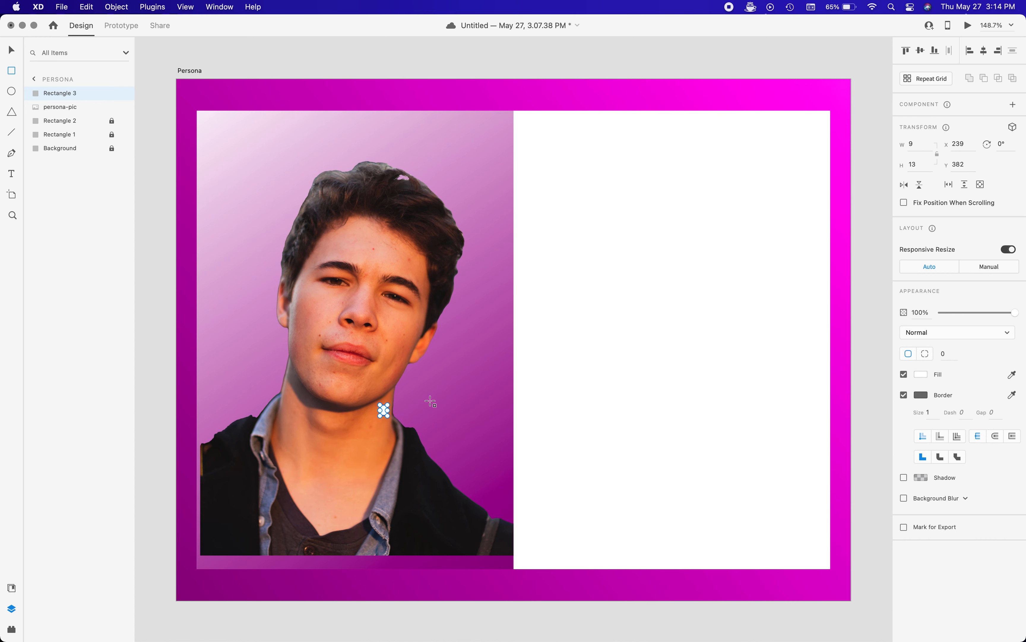
key(Delete)
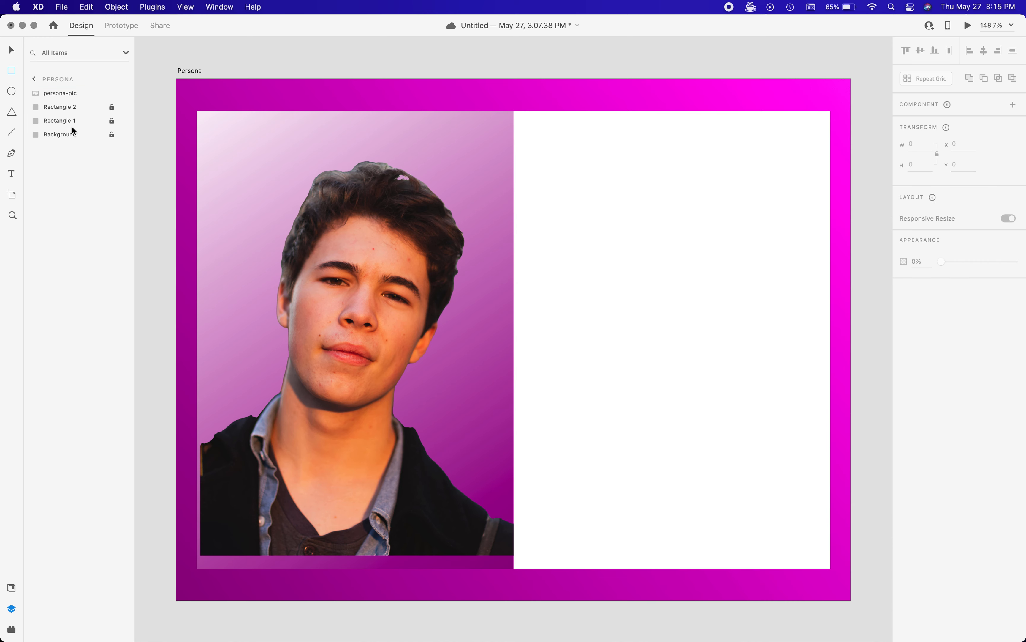
Move persona-pic to X 24, Y 107 so it sits flush with the white panel's lower-left corner
click(12, 50)
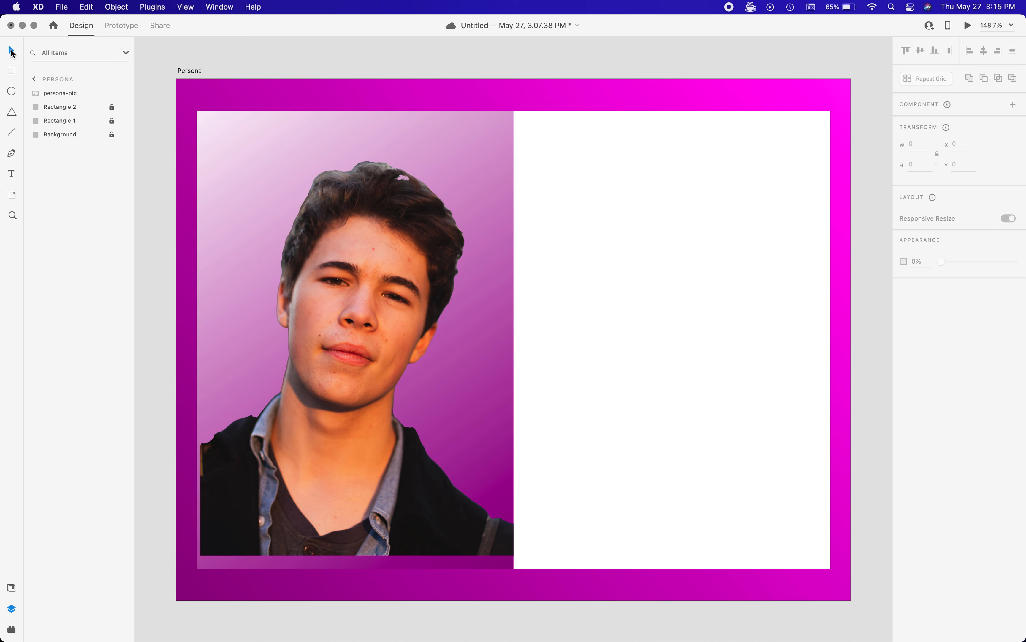
click(62, 93)
drag(308, 283, 303, 298)
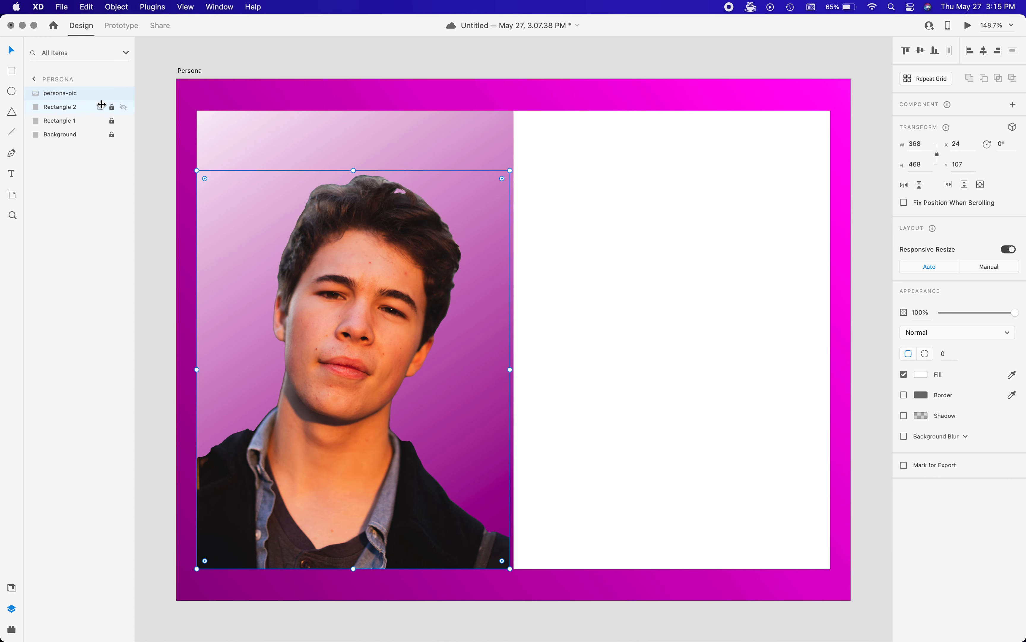
Unlock Rectangle 2, narrow it to 368 wide to match the picture's right edge, and lock it again
click(64, 110)
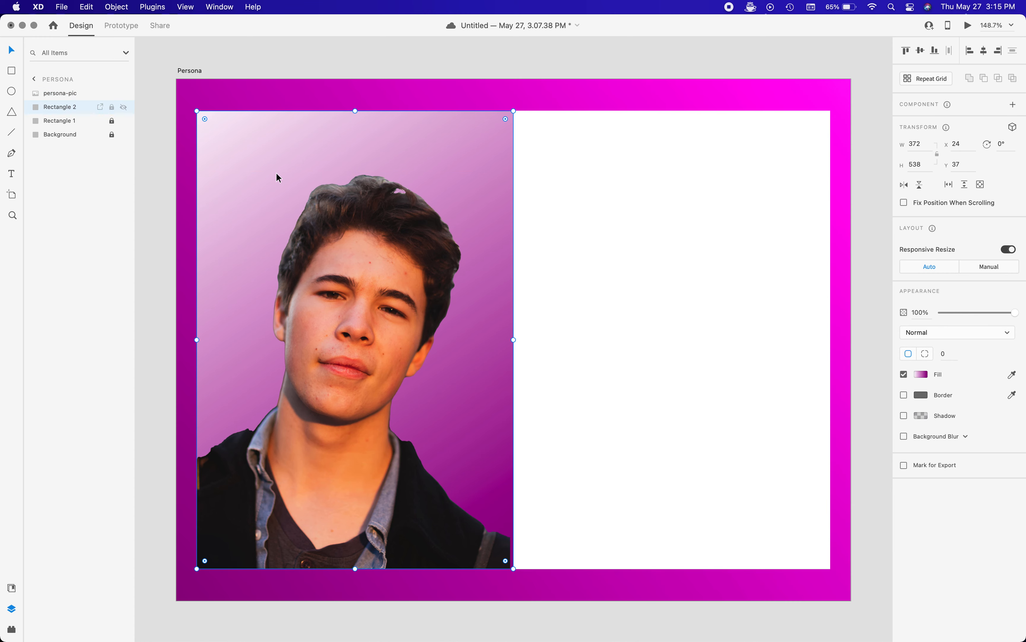
drag(512, 340, 510, 341)
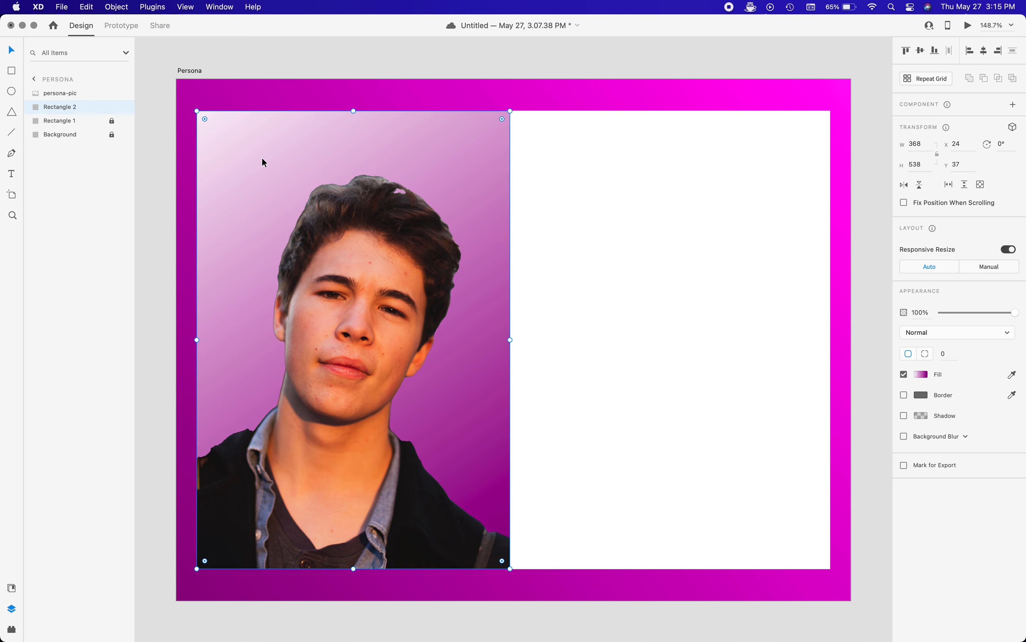
click(111, 109)
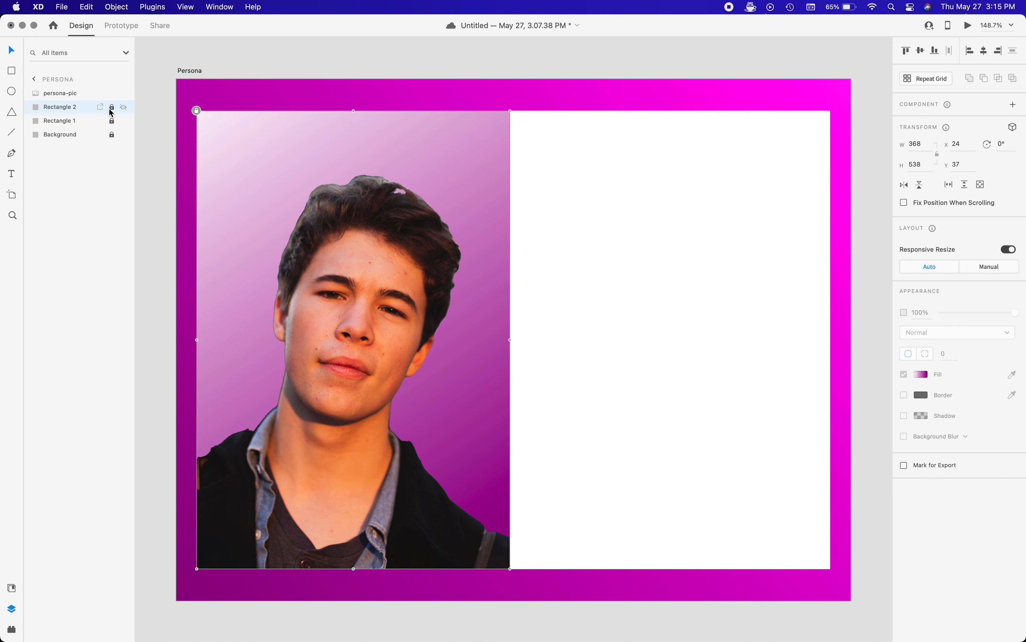
Unlock persona-pic, both rectangles and the Background, and combine all four layers into one group
click(112, 94)
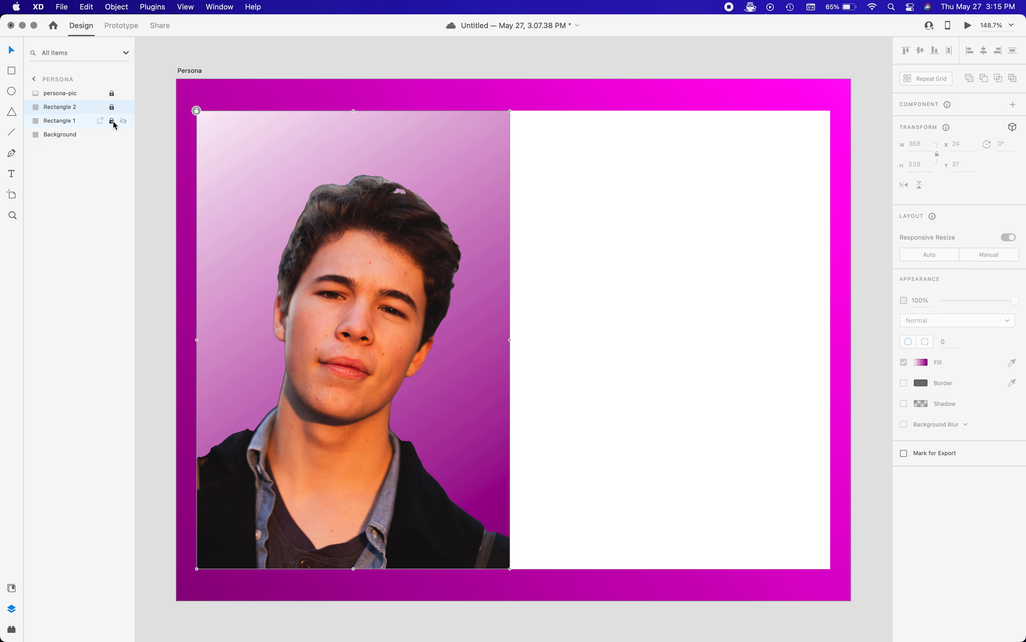
click(112, 107)
click(112, 93)
click(61, 135)
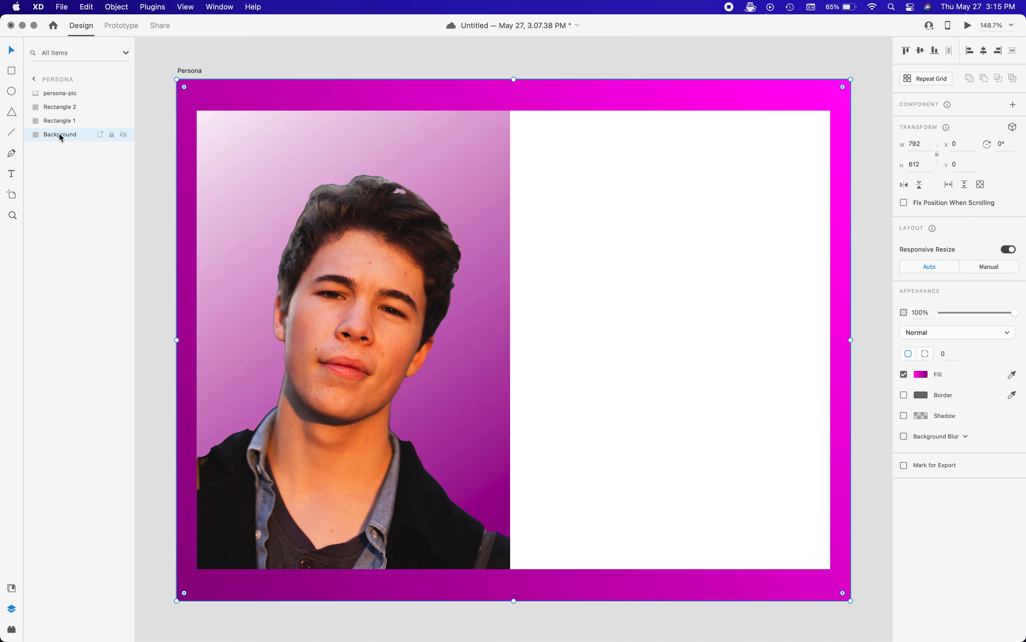
shift+click(70, 120)
shift+click(72, 95)
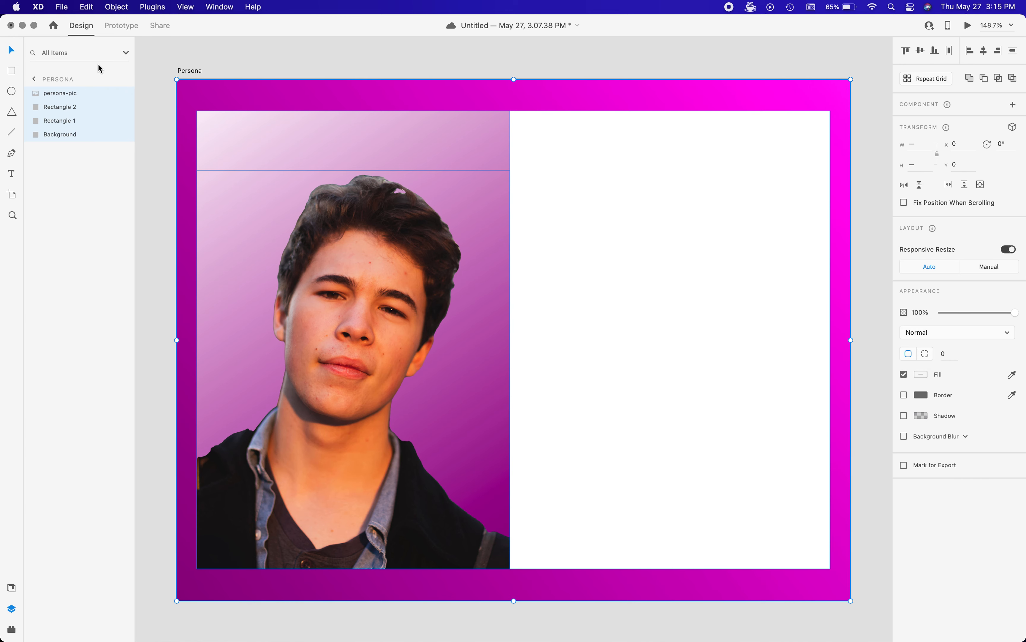
click(115, 9)
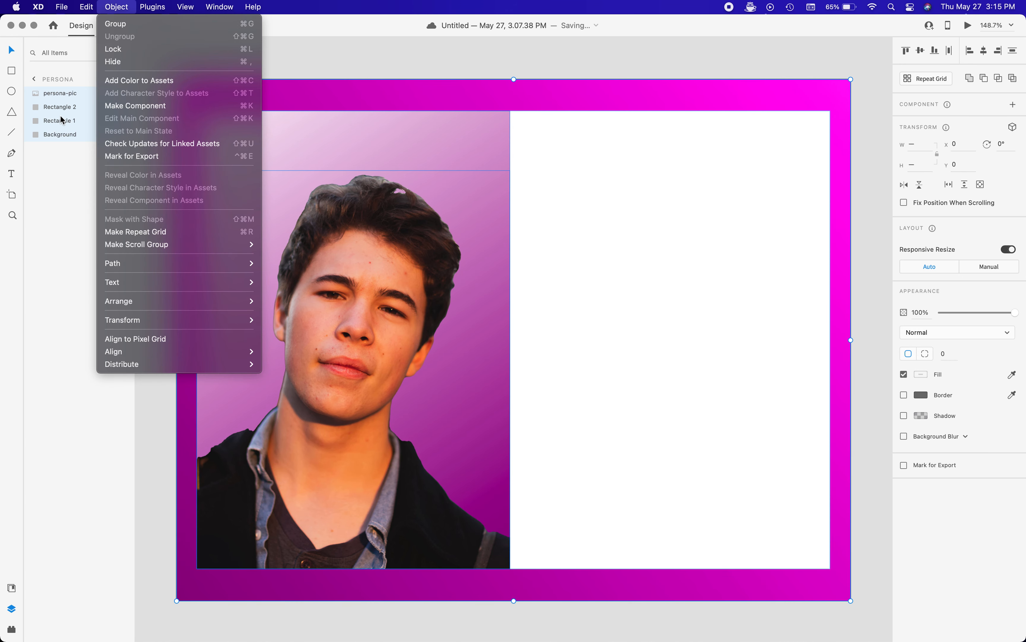
click(117, 24)
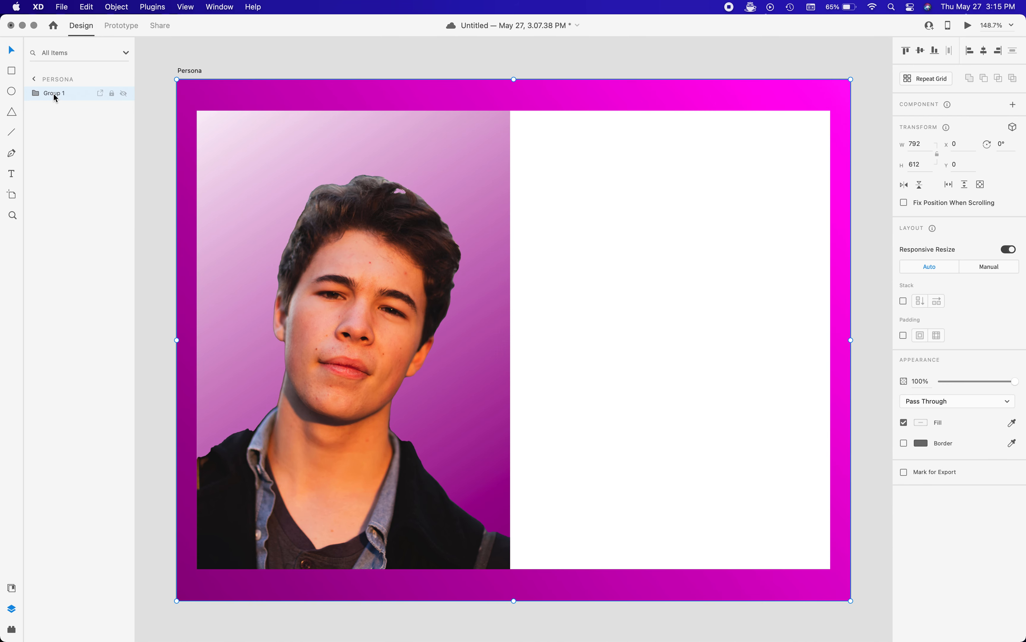
Rename the new group as background-group and lock it
double_click(53, 94)
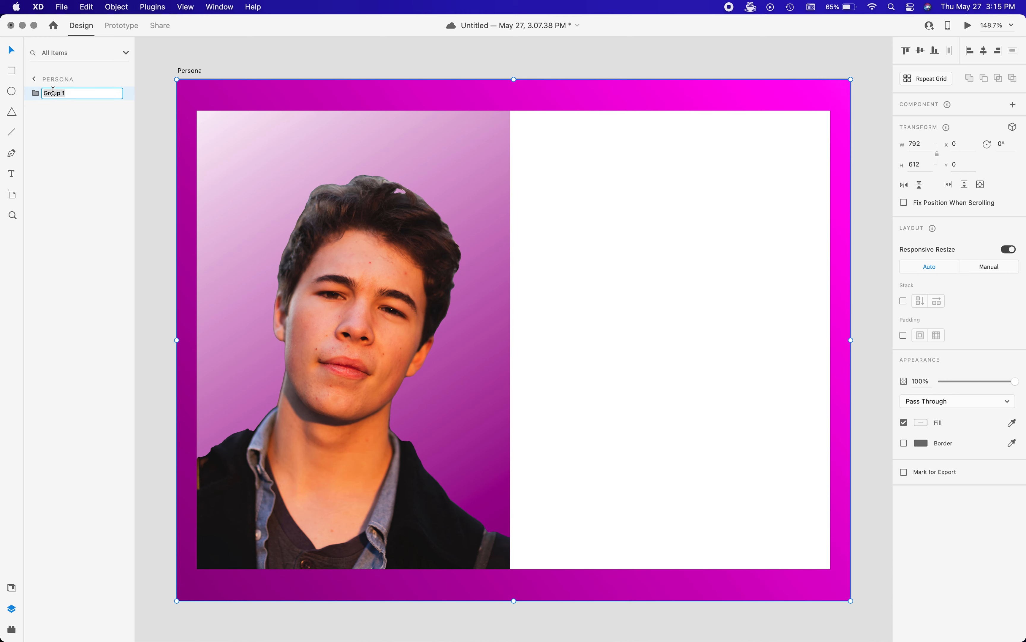
text(background-group)
key(Return)
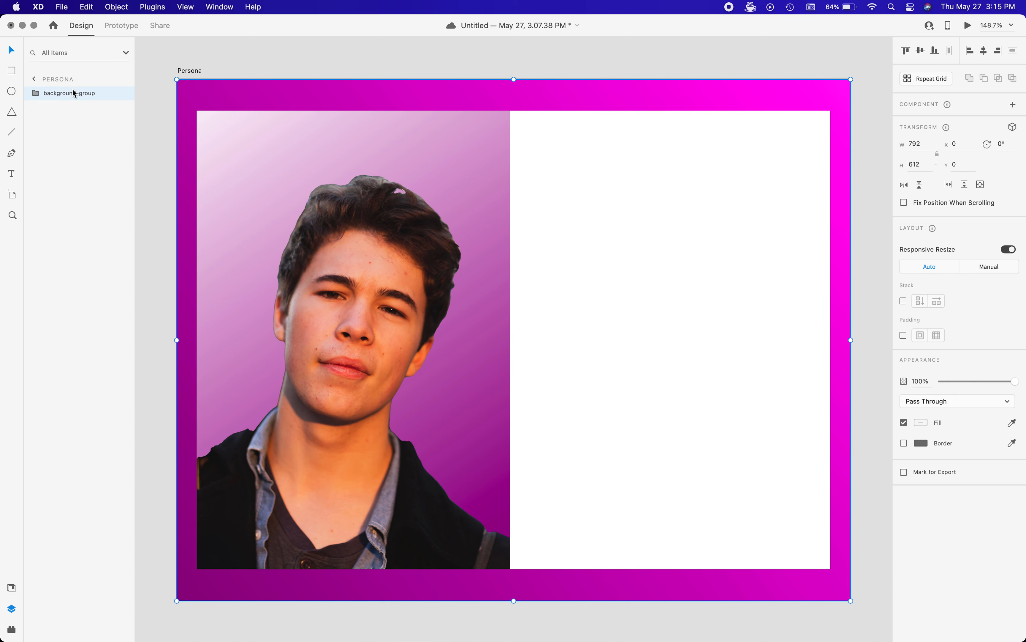
click(112, 93)
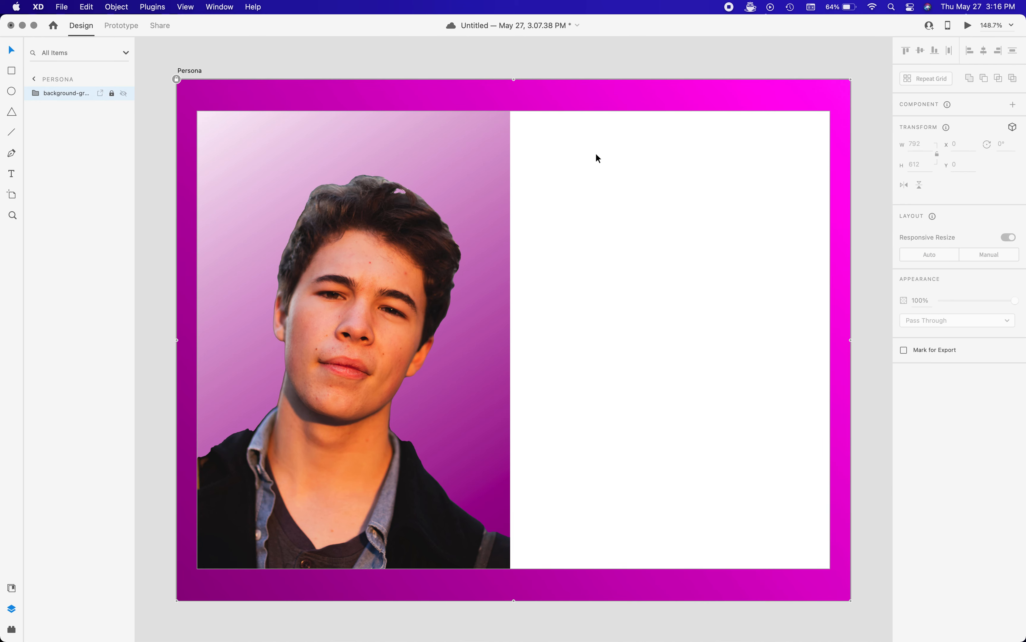
click(548, 67)
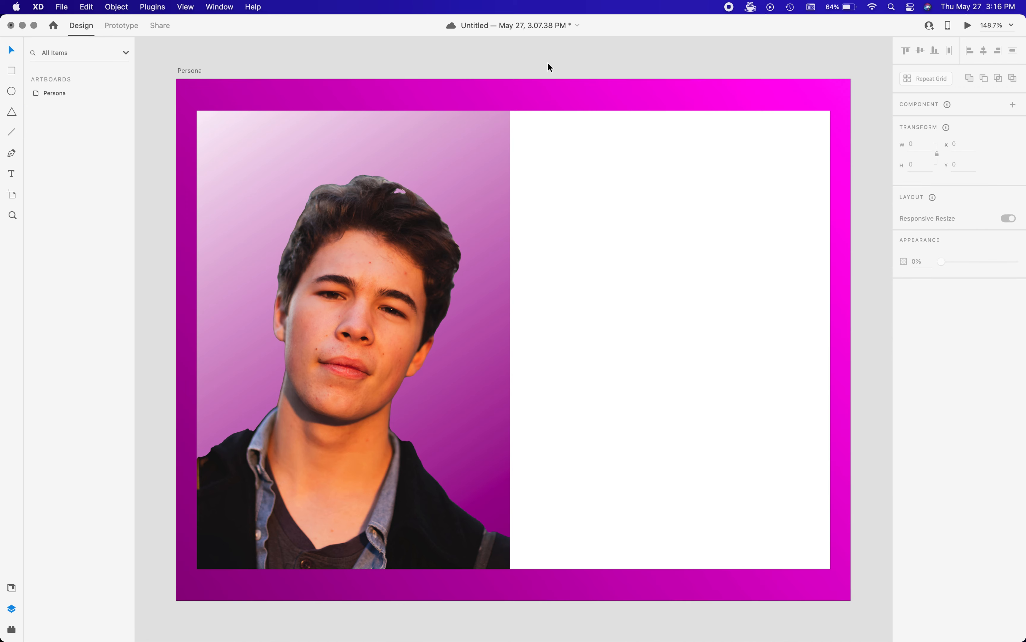
key(t)
drag(522, 127, 821, 162)
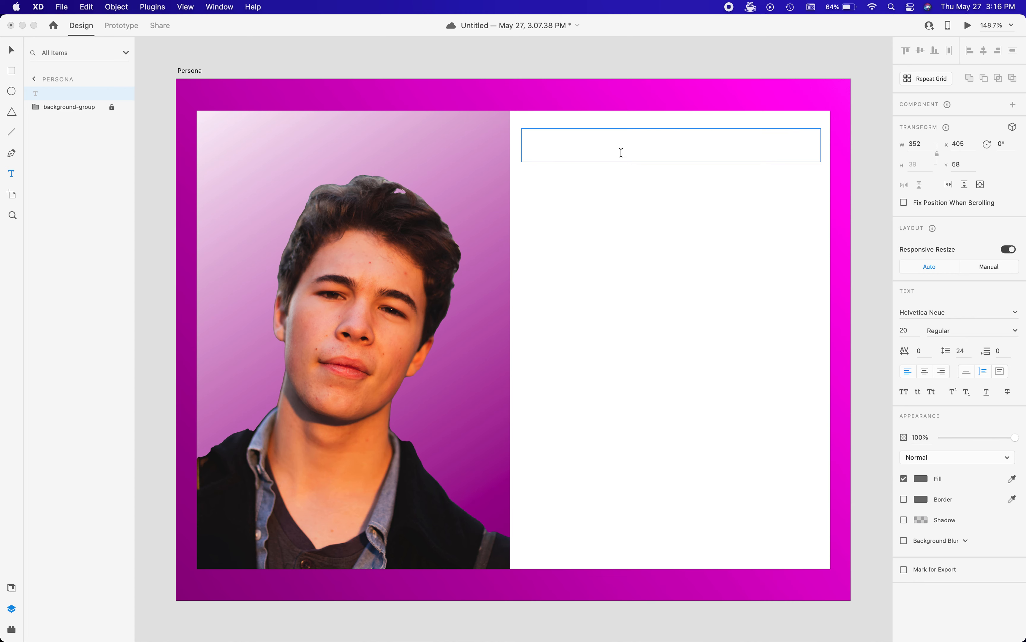
key(Escape)
Add the point text "Persona Name" and place it in the white area's upper-left corner at about X 405, Y 57
click(605, 143)
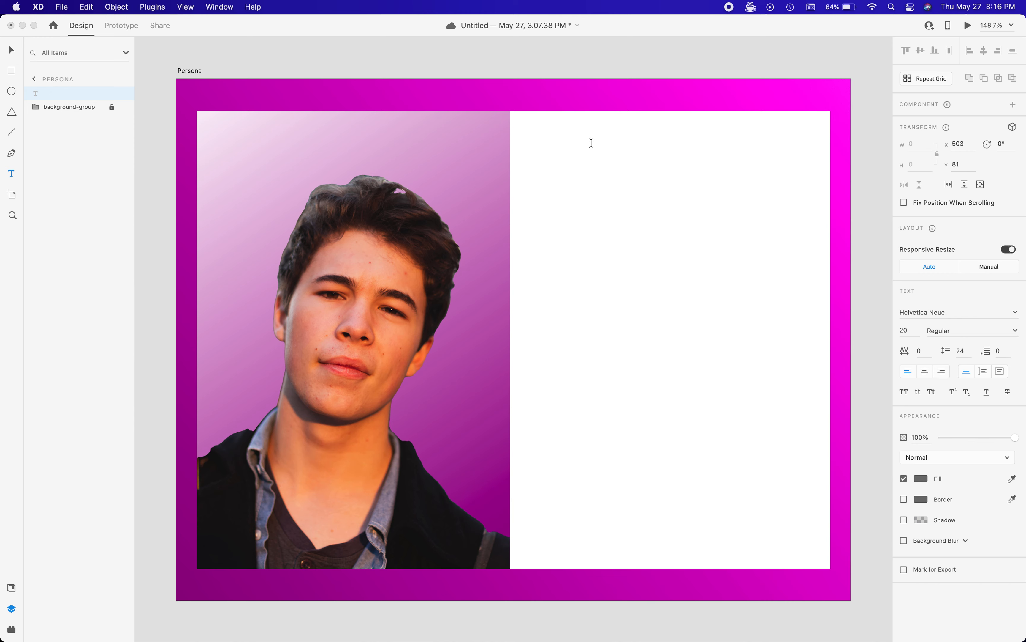
text(Persona Na)
text(me)
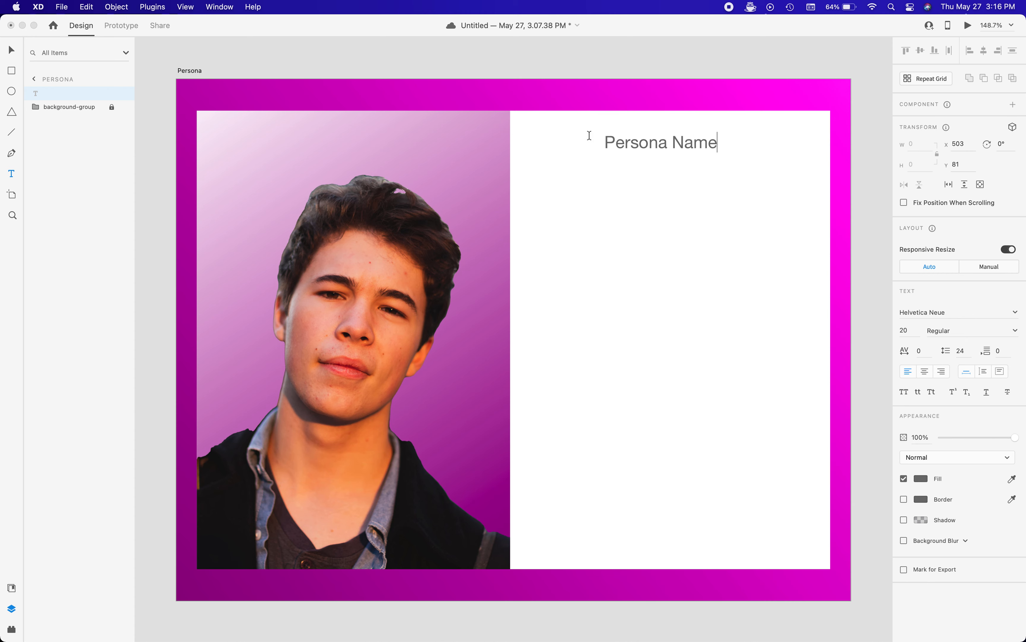
click(15, 51)
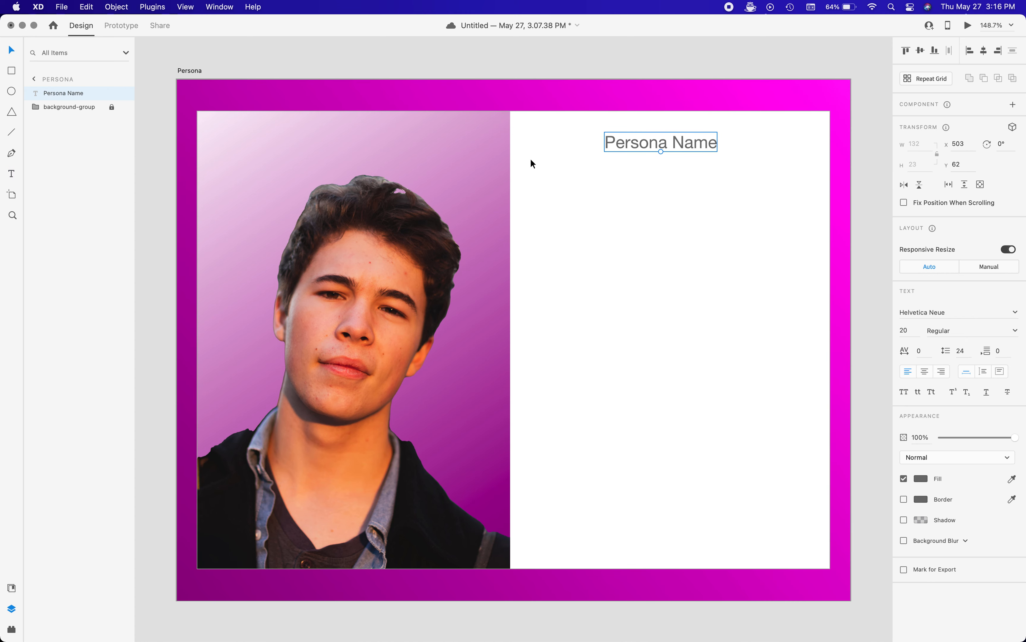
drag(640, 142, 556, 139)
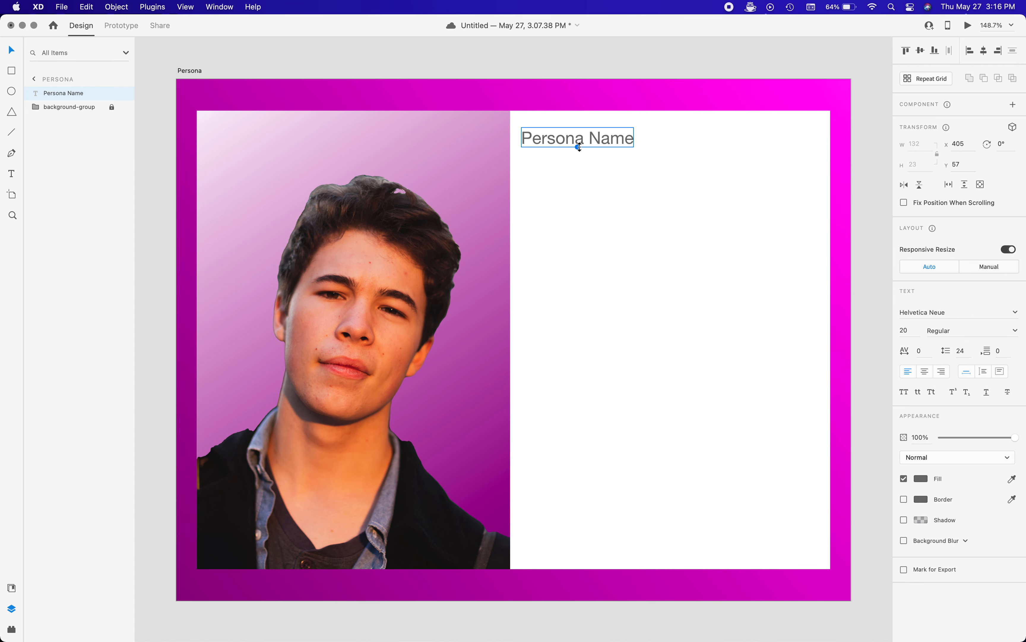
Nudge the "Persona Name" text slightly to about X 407, Y 59
double_click(626, 137)
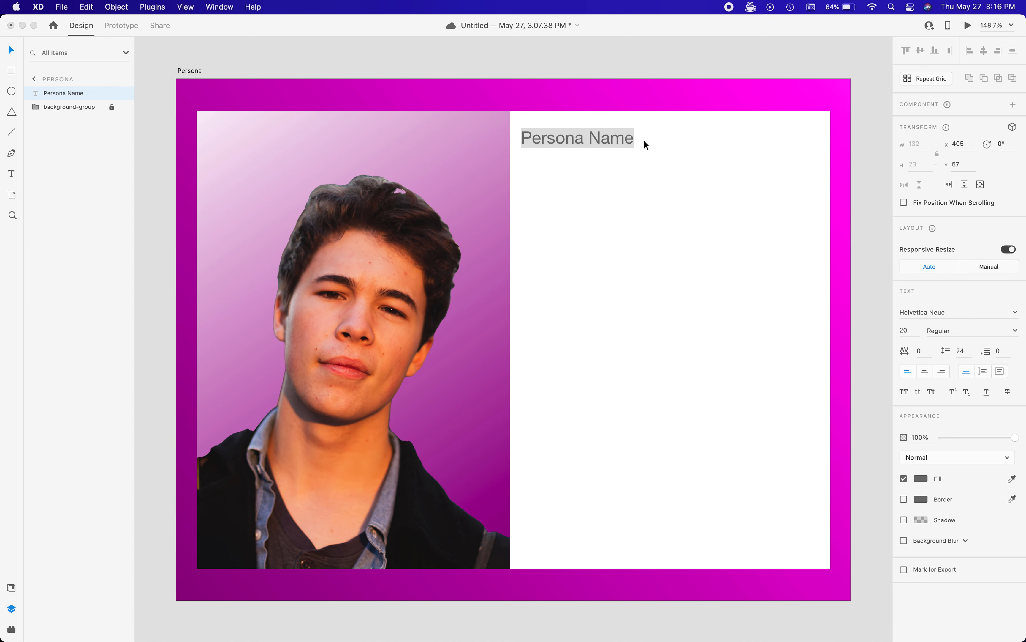
key(Escape)
drag(583, 140, 585, 141)
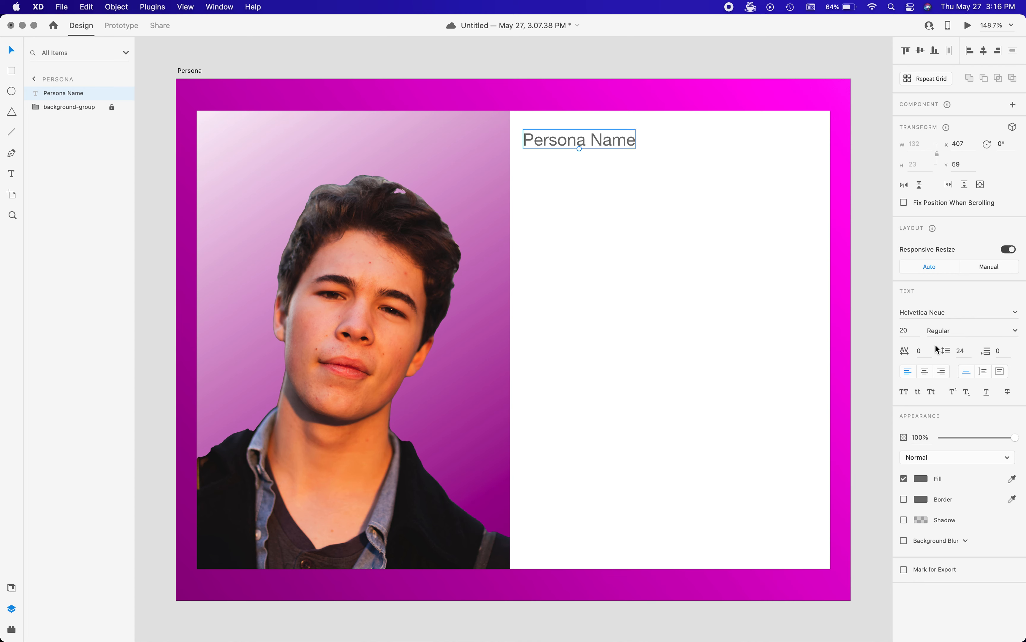
Set the "Persona Name" text in the Futura font with the Bold style
click(1016, 312)
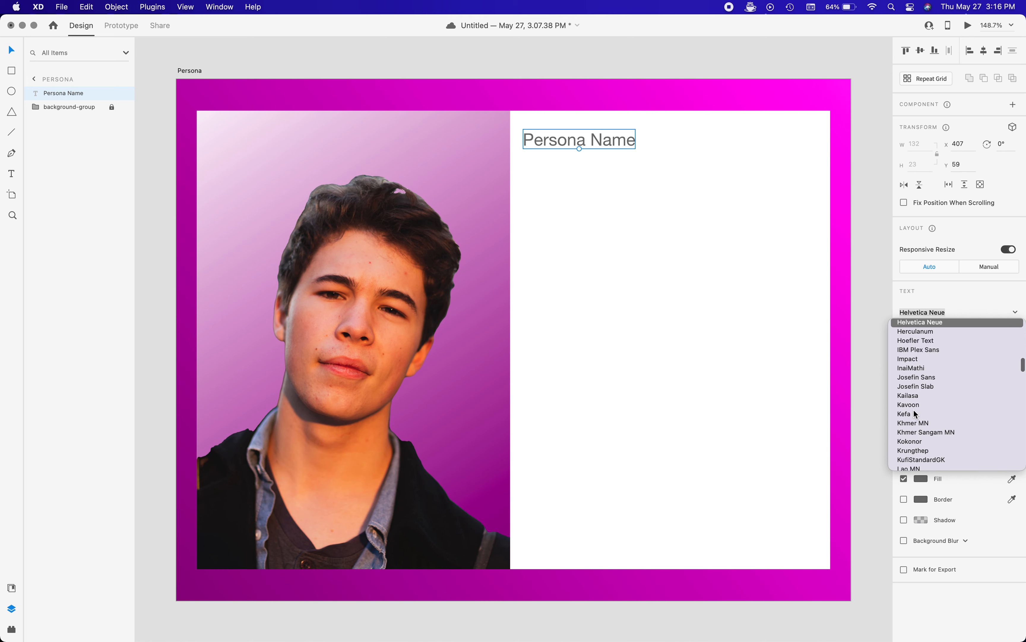
scroll(915, 407, up, 5)
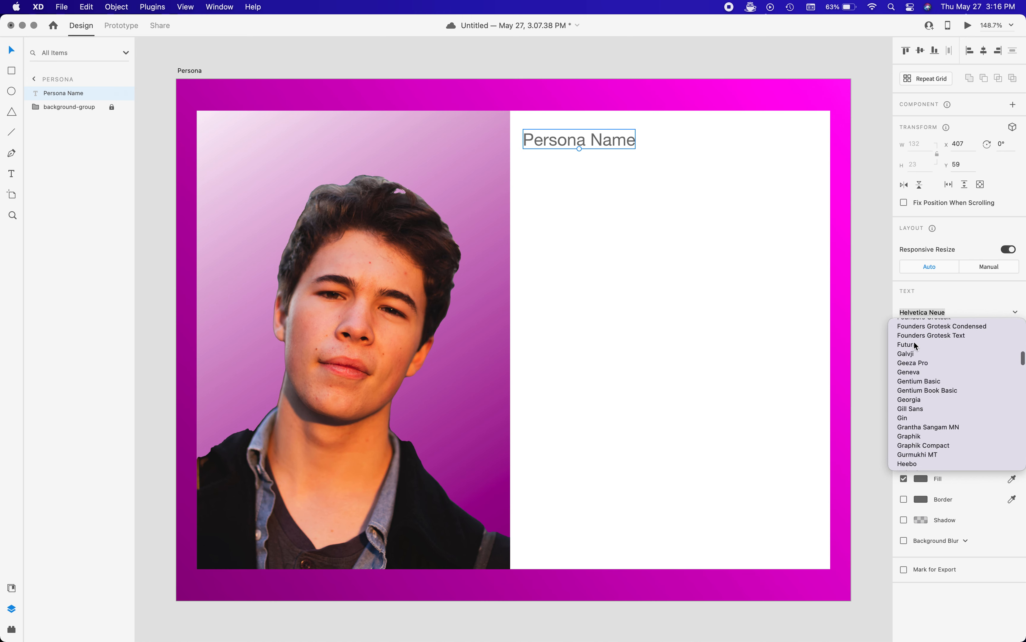
click(914, 343)
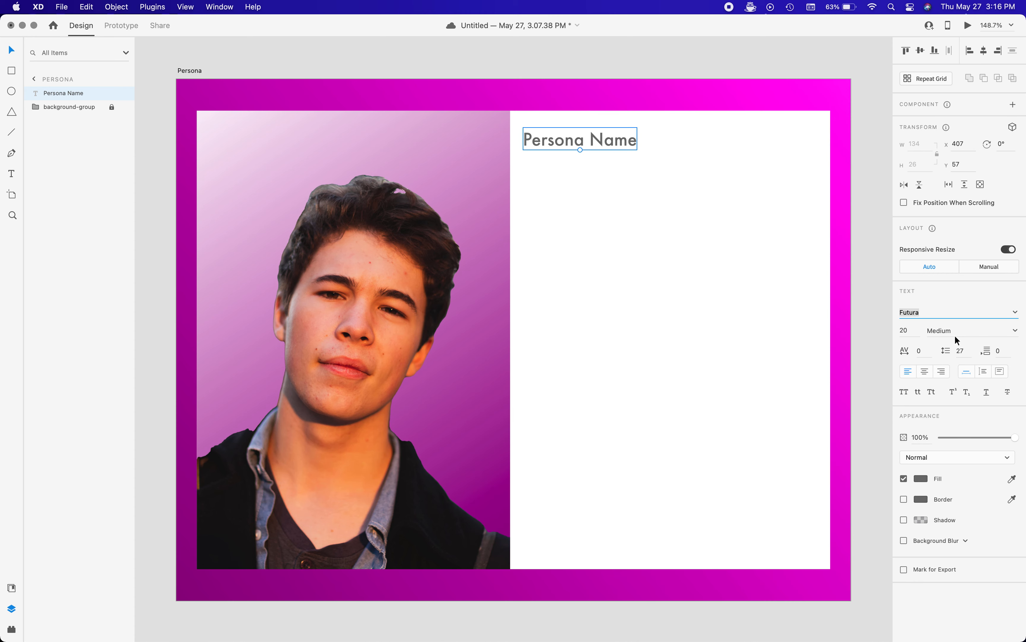
click(1016, 331)
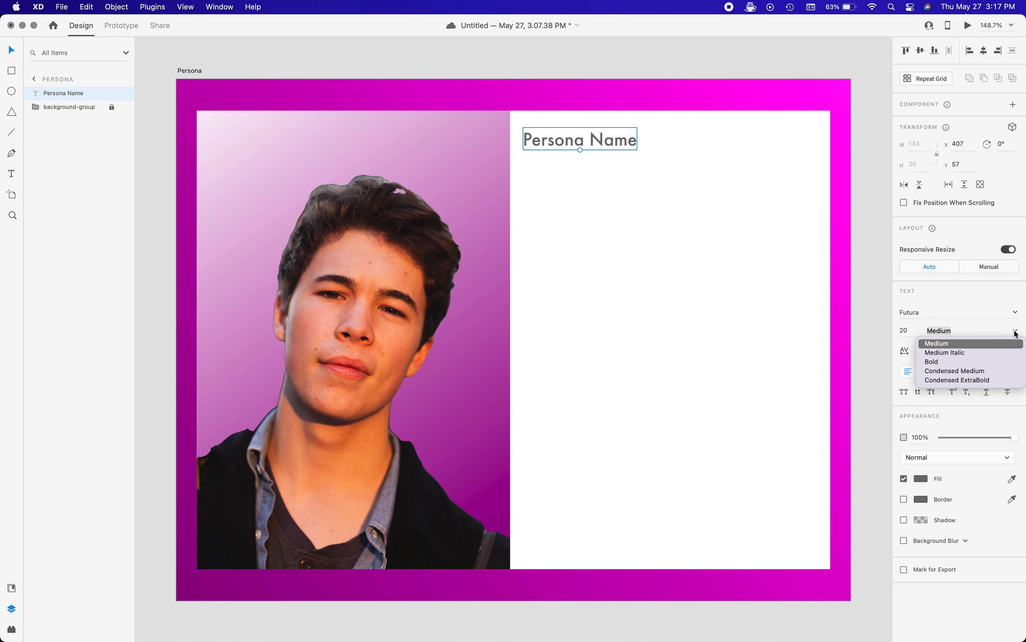
click(975, 362)
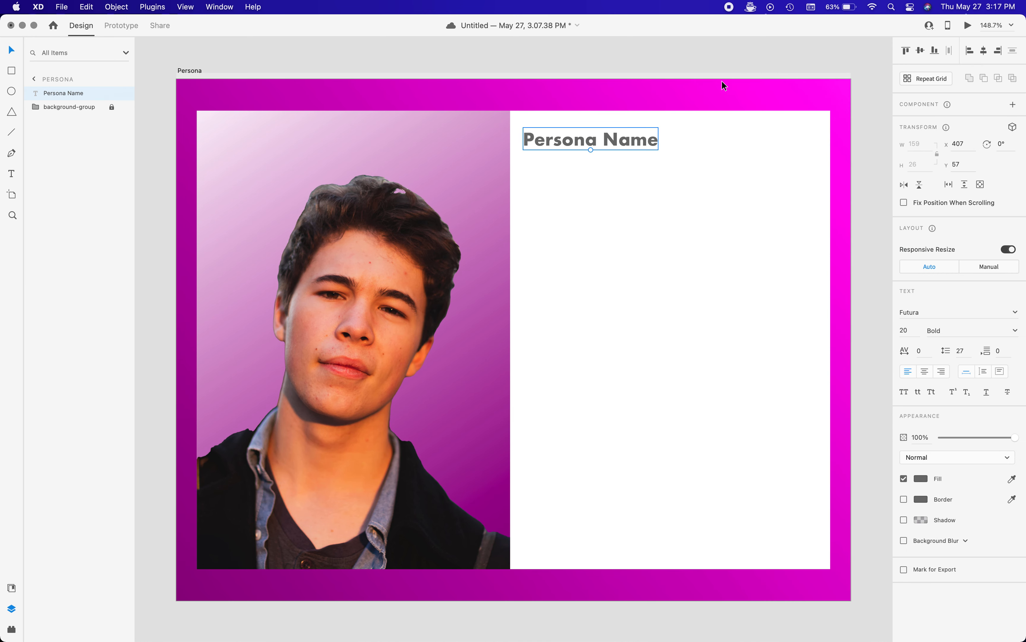
click(841, 133)
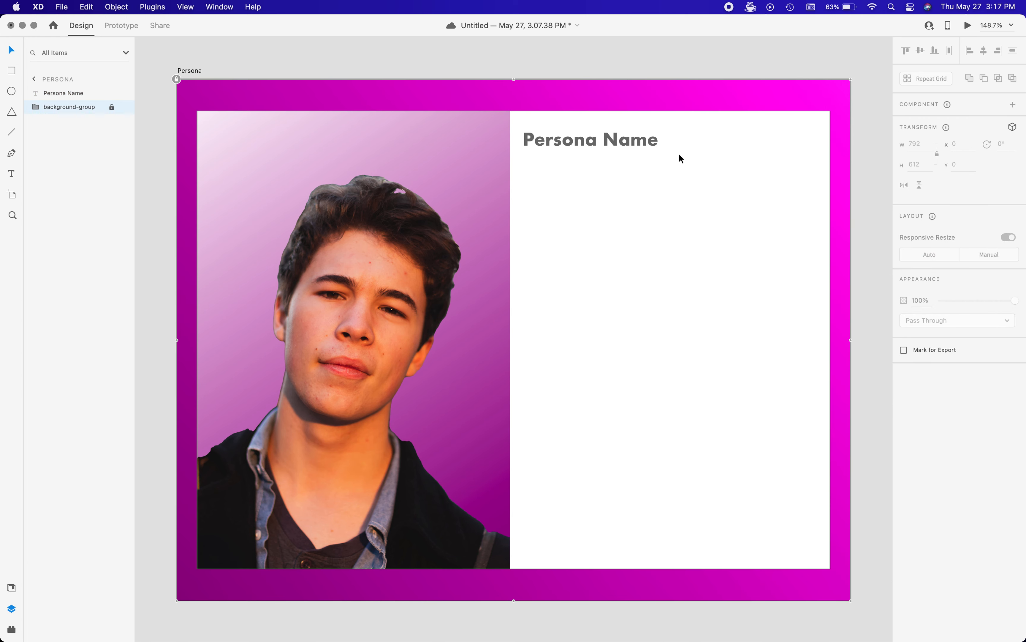
click(644, 141)
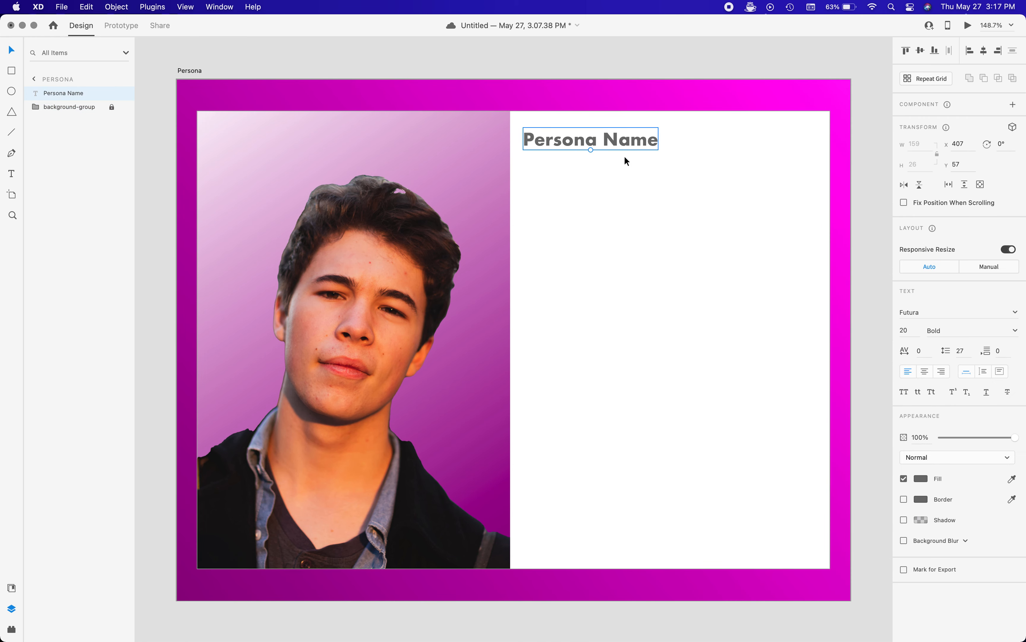
Add an area text reading "Persona User Type", about 349 wide, below the persona name at about X 407, Y 94
key(t)
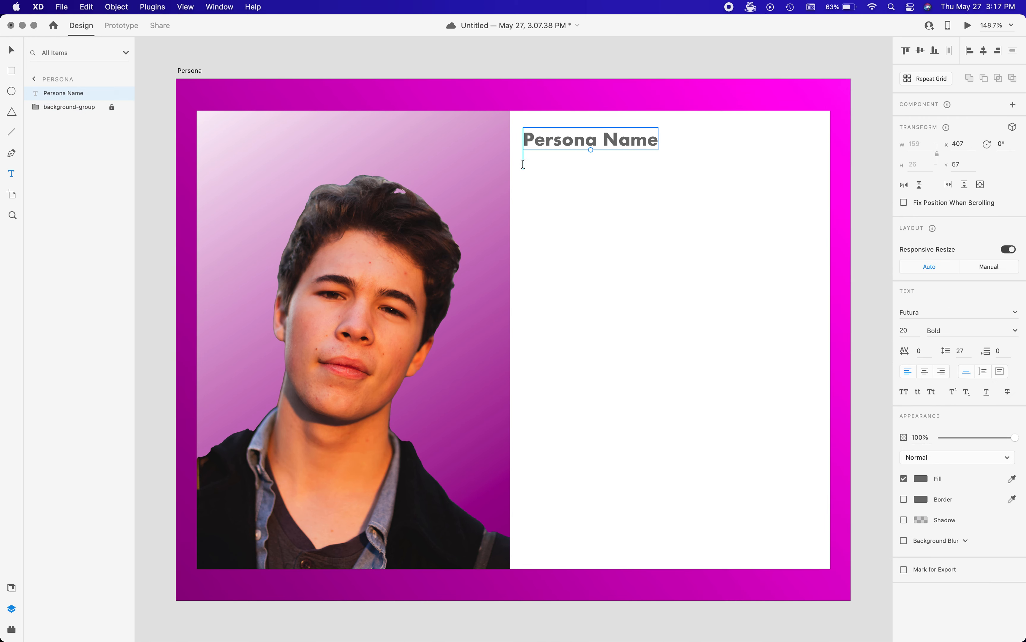
drag(523, 159, 820, 175)
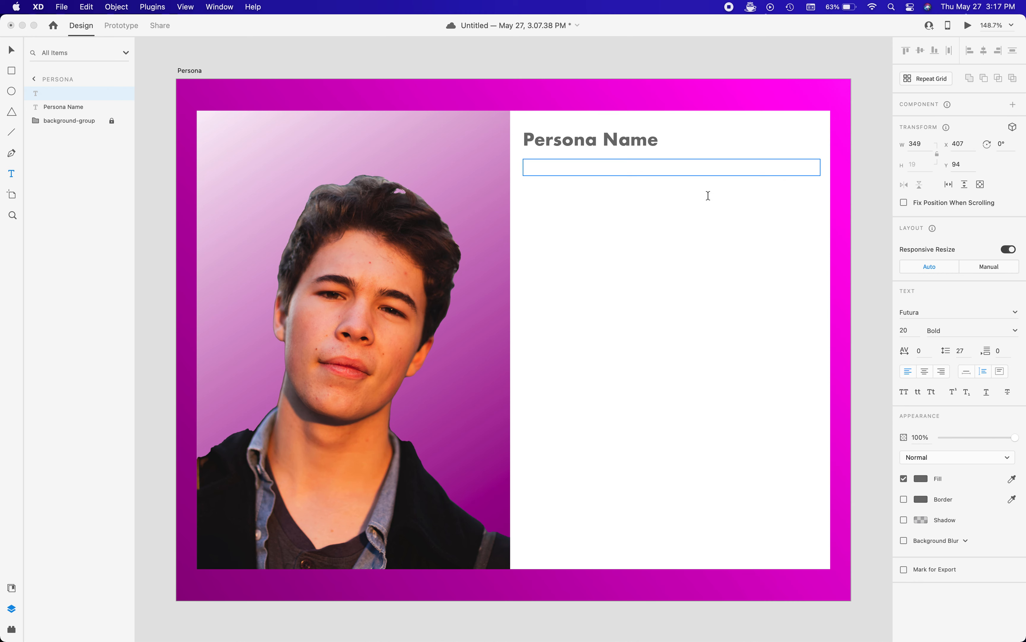
text(Per)
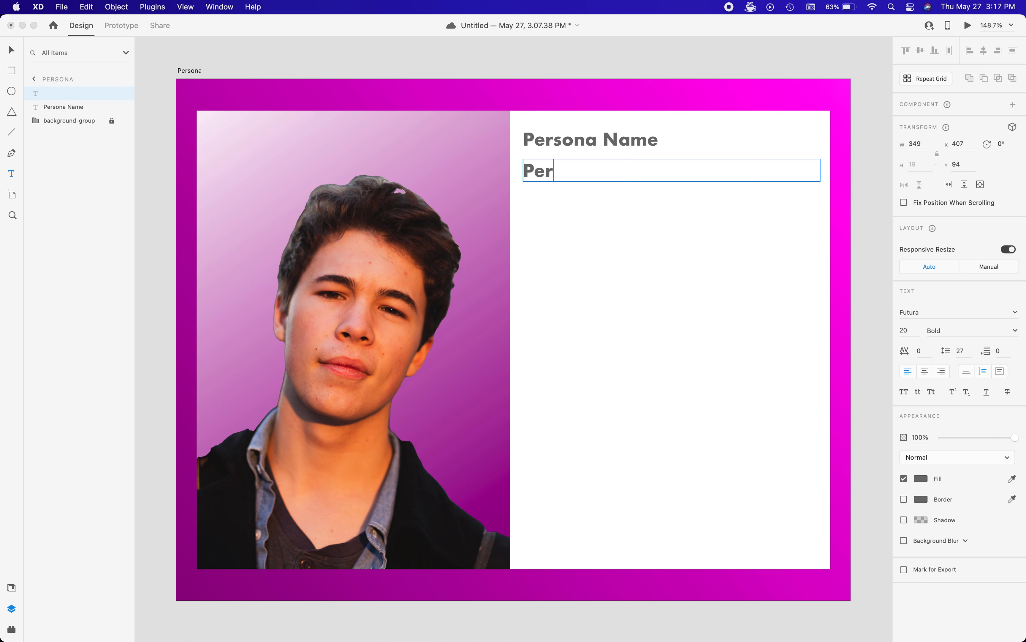
text(sona User Type)
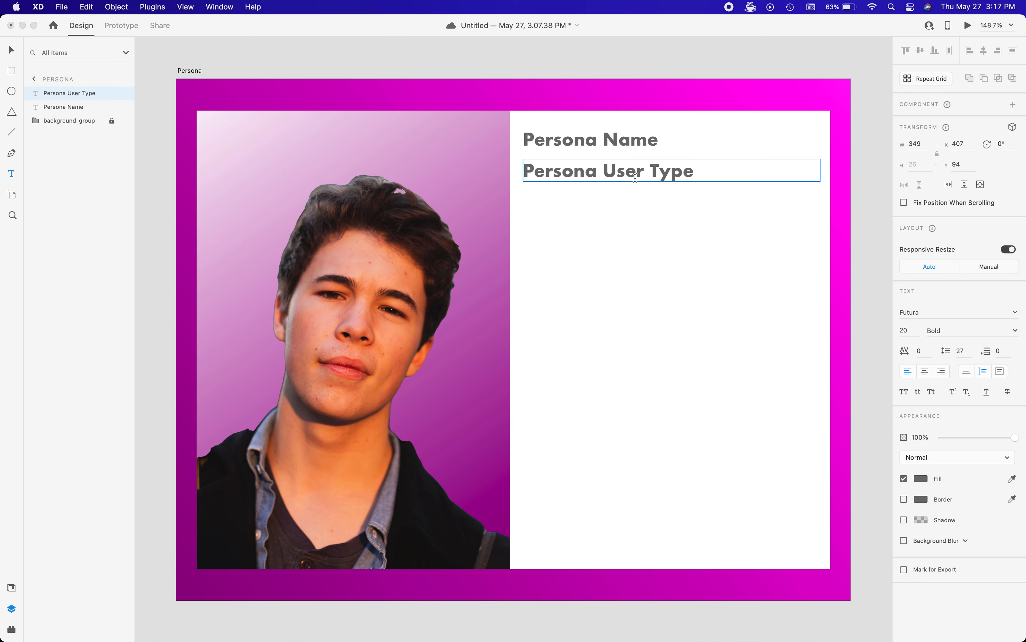
Set the "Persona User Type" text to Medium Italic at size 14
key(super+a)
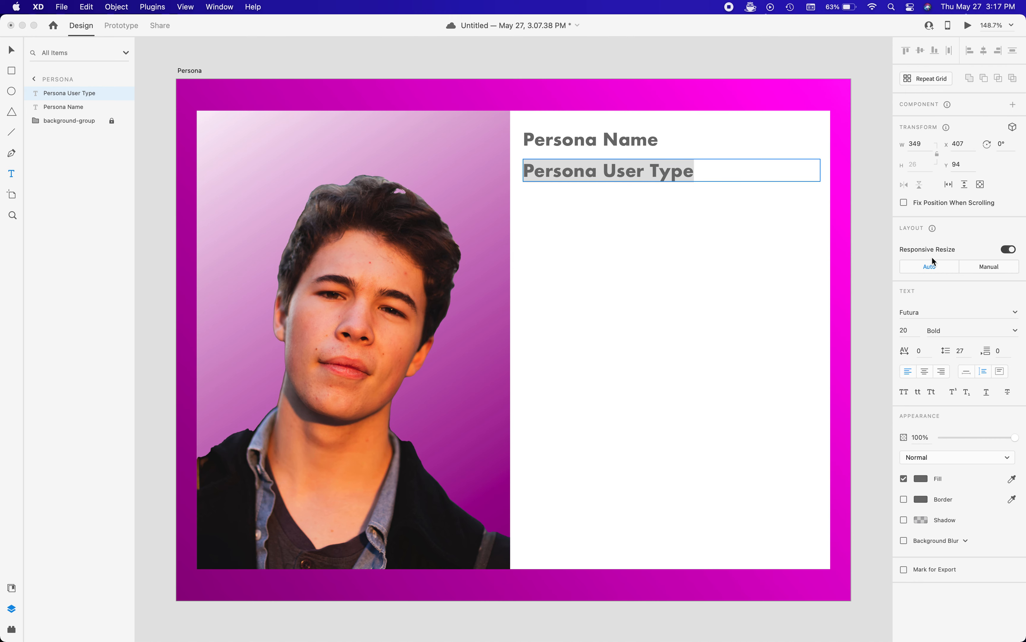
click(940, 330)
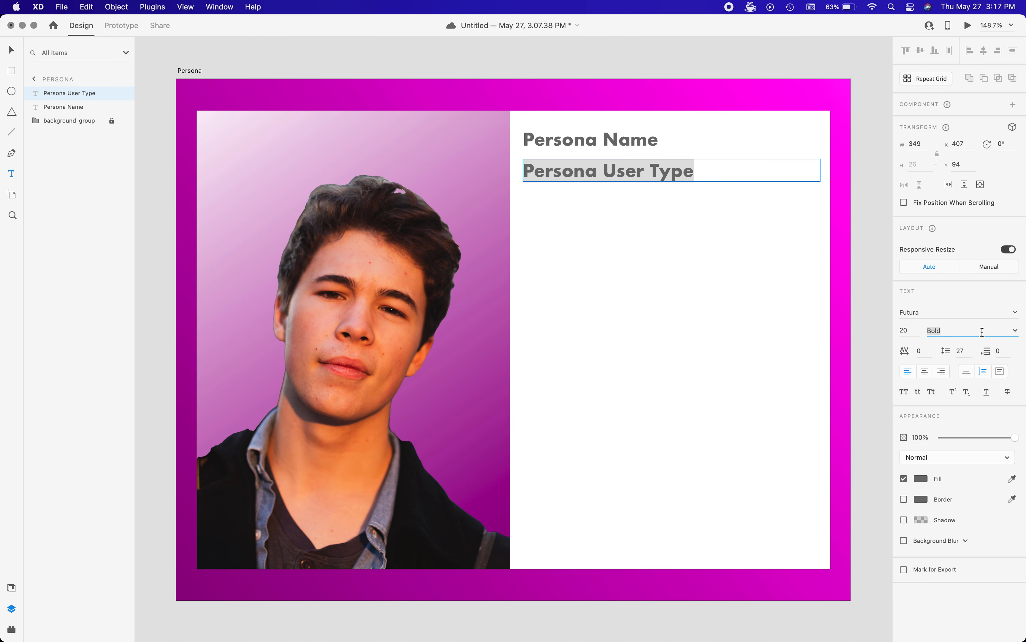
click(1018, 330)
click(989, 344)
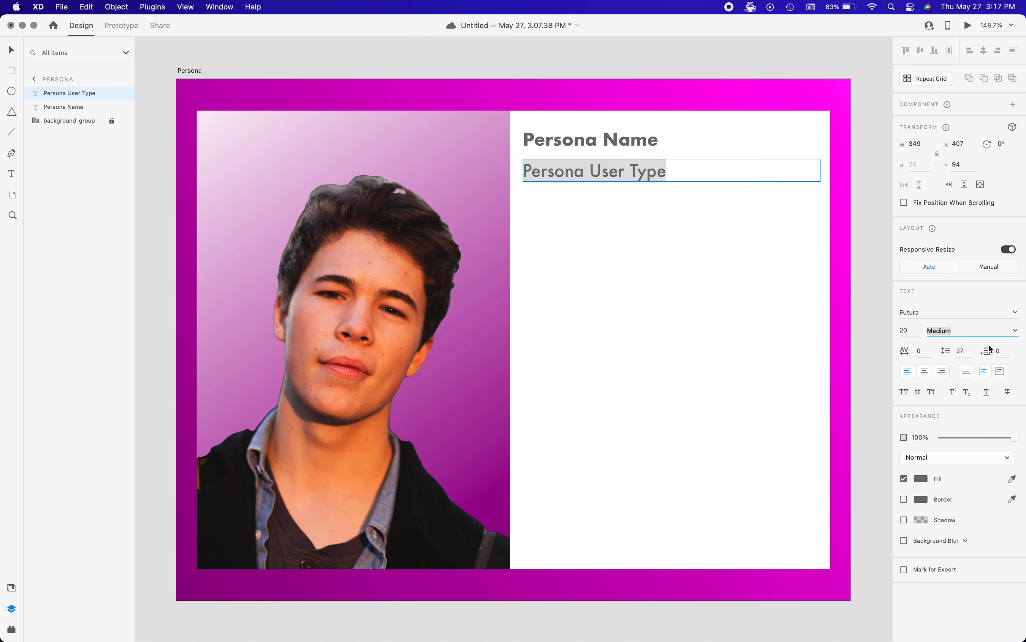
click(1016, 331)
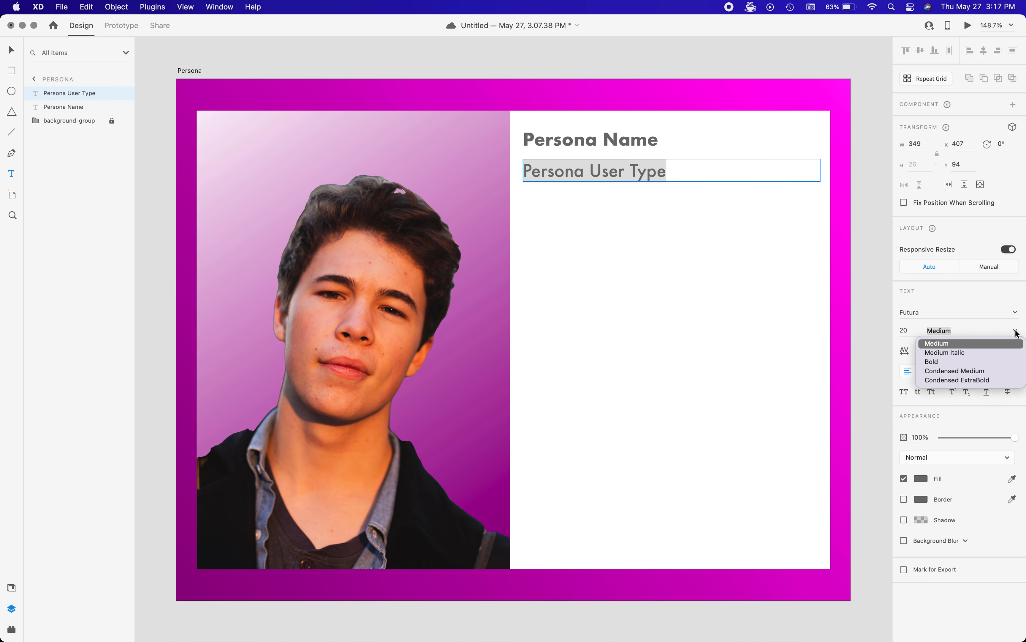
click(986, 352)
click(908, 330)
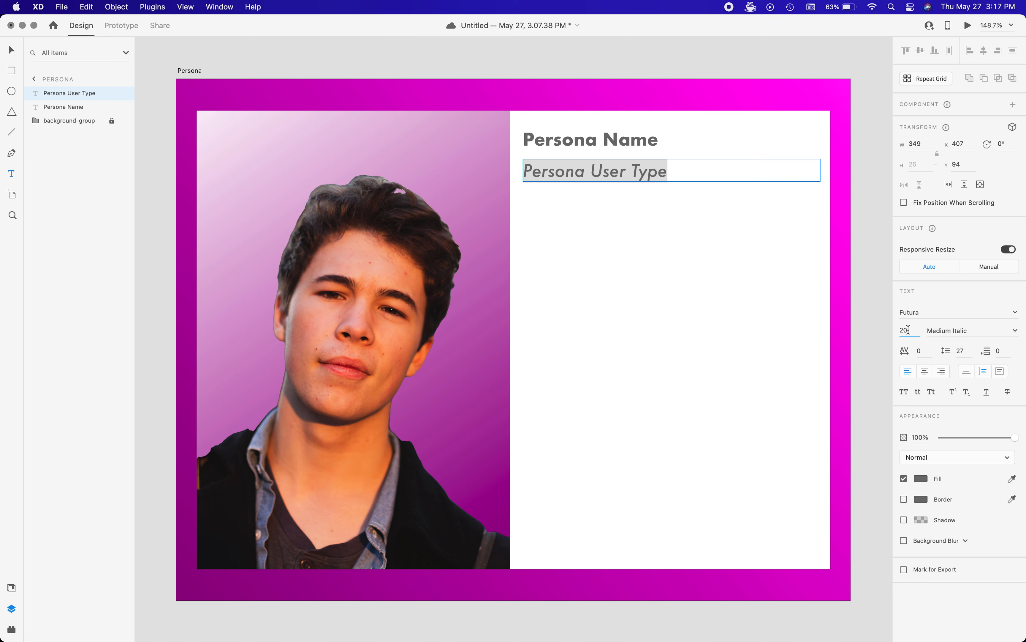
text(14)
key(Return)
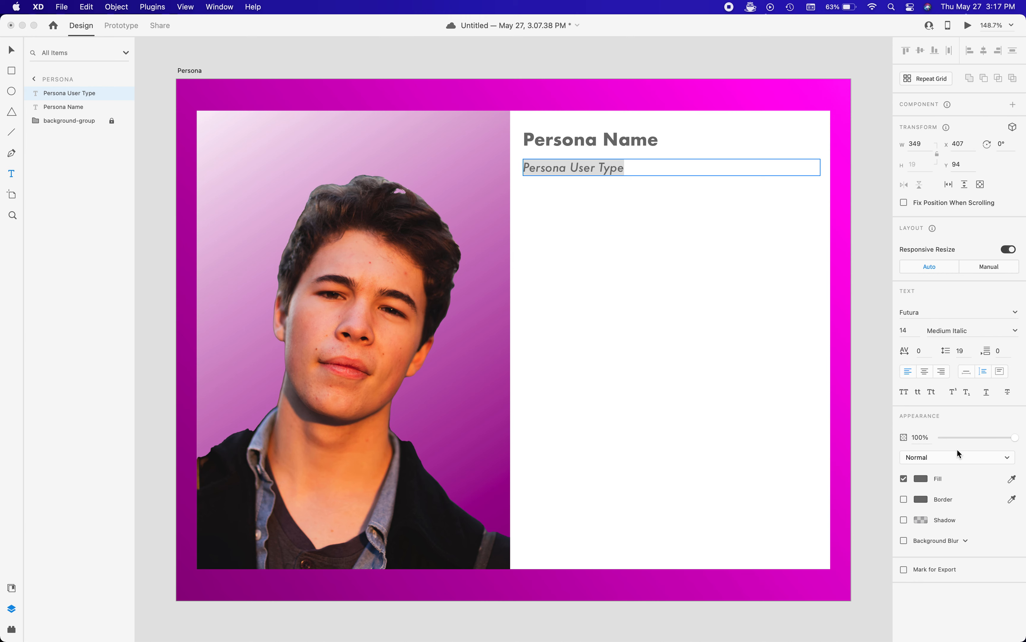
Change the "Persona User Type" text fill to light gray #A3A3A3 and save that color as a swatch
click(923, 478)
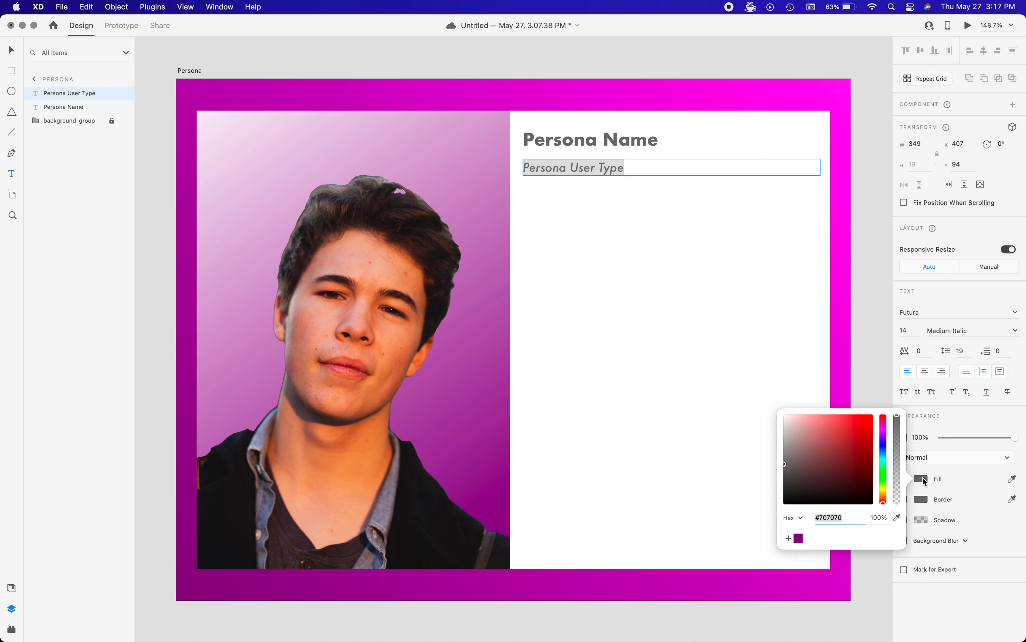
click(785, 446)
click(789, 538)
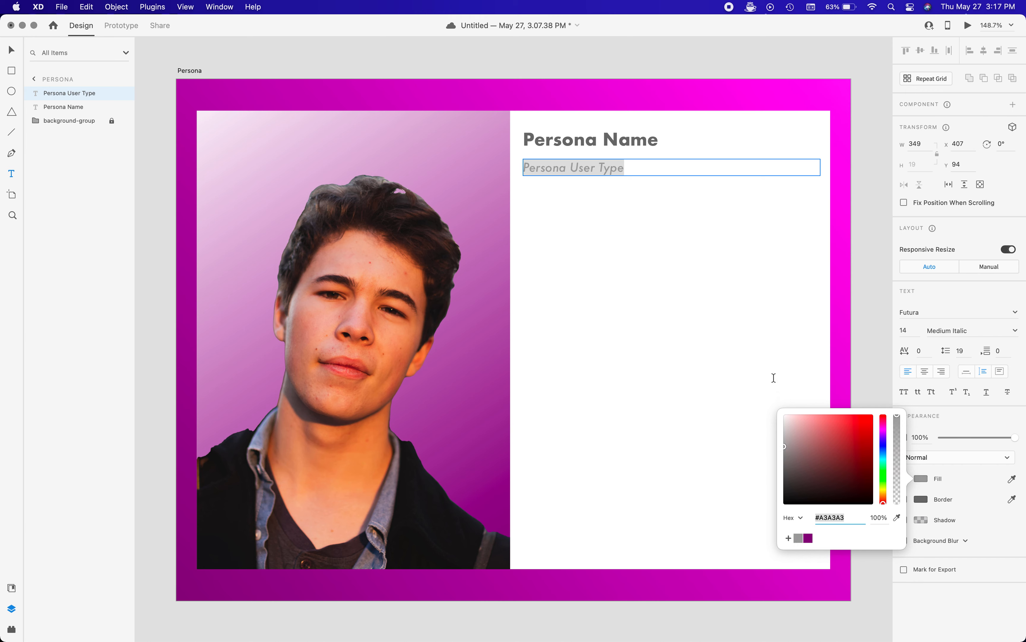
key(Escape)
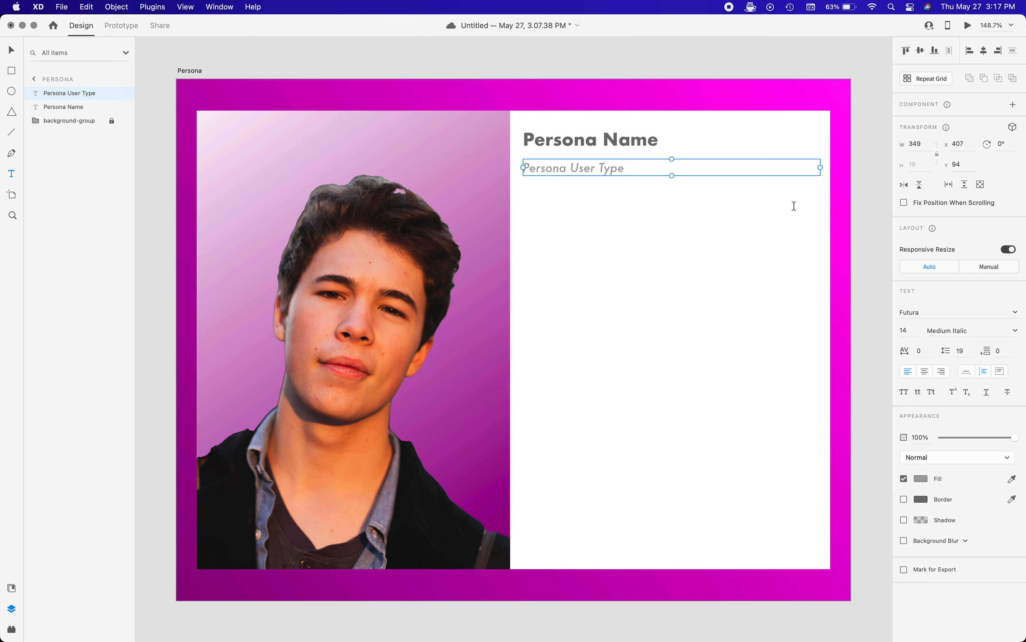
Move "Persona User Type" up directly beneath the persona name, to about Y 83
click(12, 51)
drag(569, 169, 569, 160)
click(578, 187)
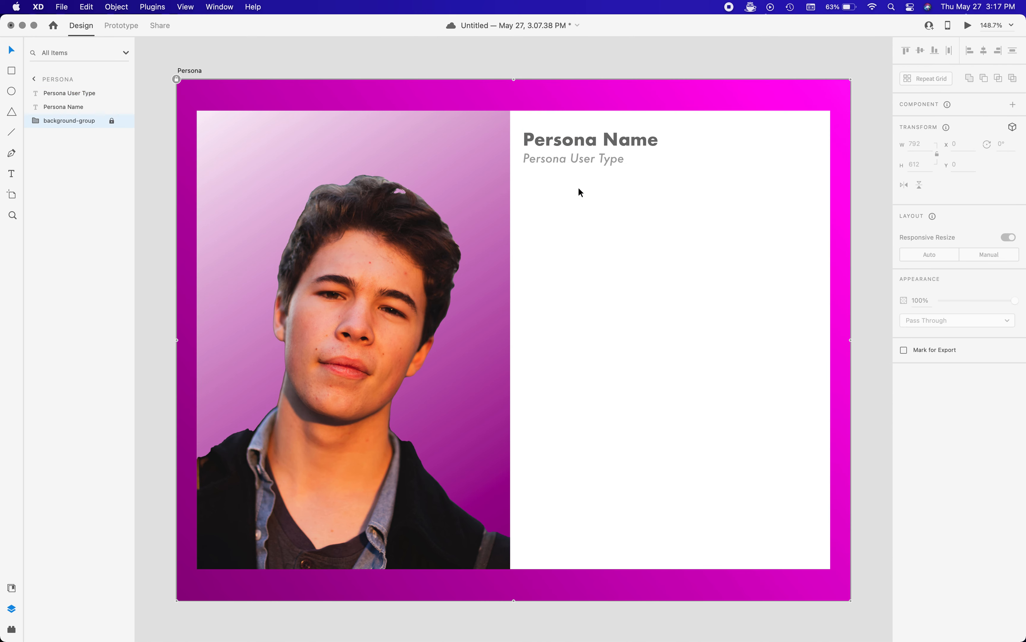
click(572, 139)
click(563, 157)
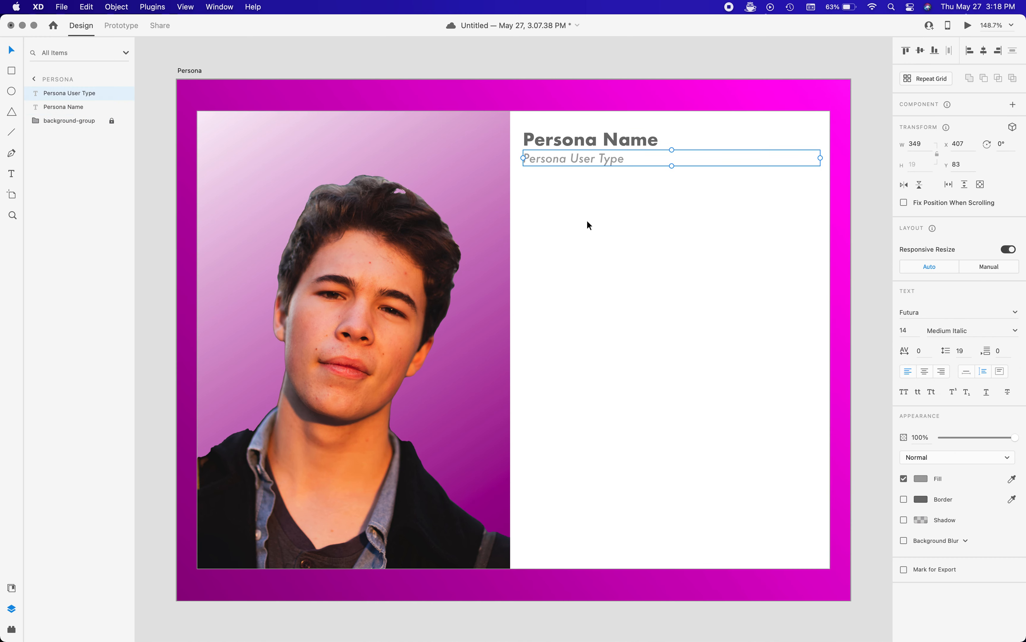
click(627, 139)
double_click(638, 136)
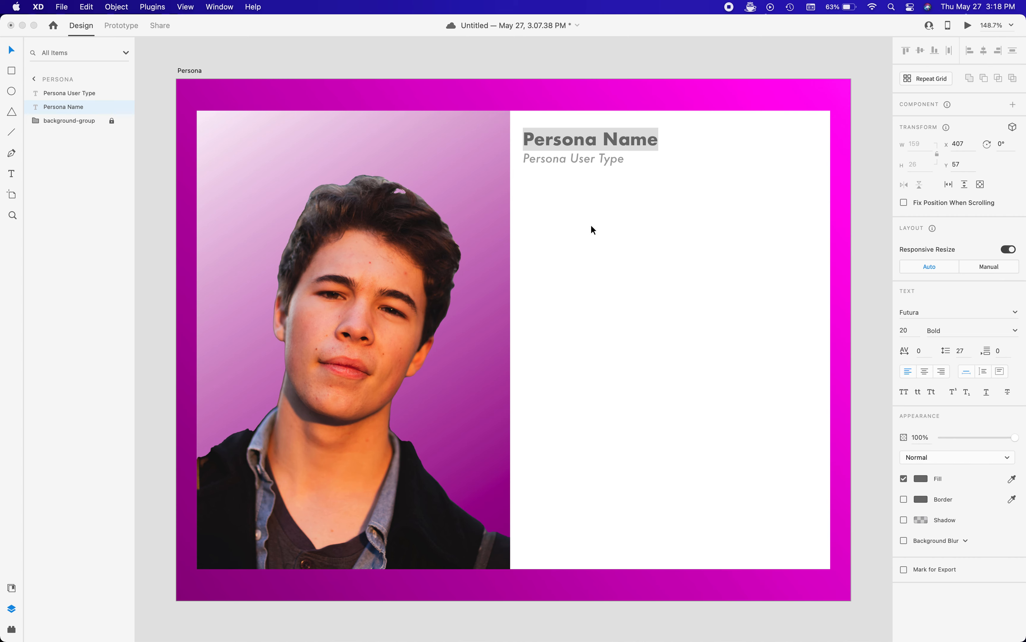
key(Escape)
click(584, 203)
Duplicate the "Persona User Type" text and place the copy below it at about Y 114
click(583, 160)
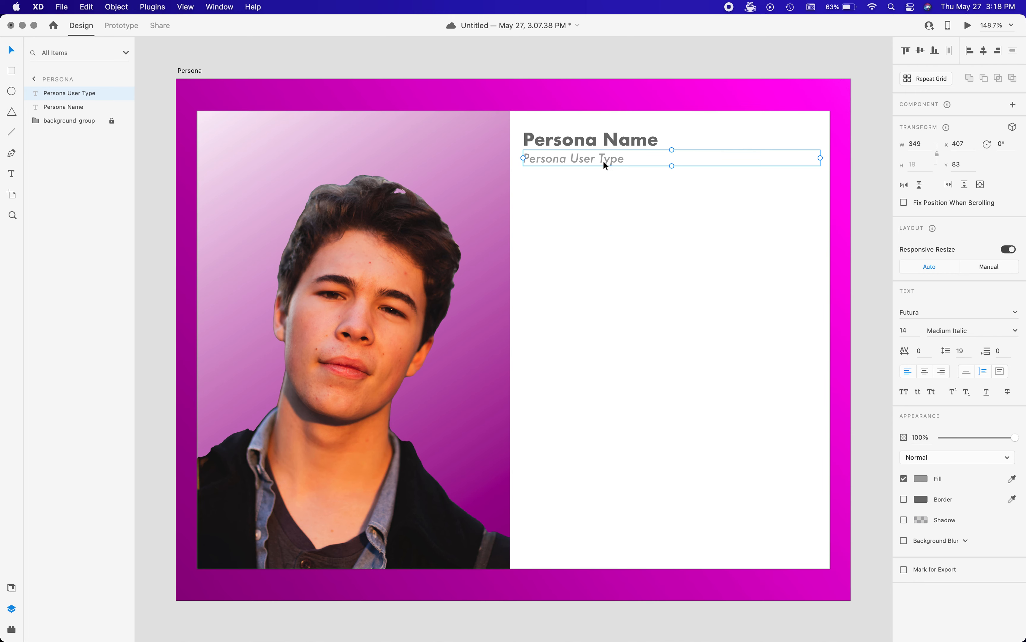
key(super+d)
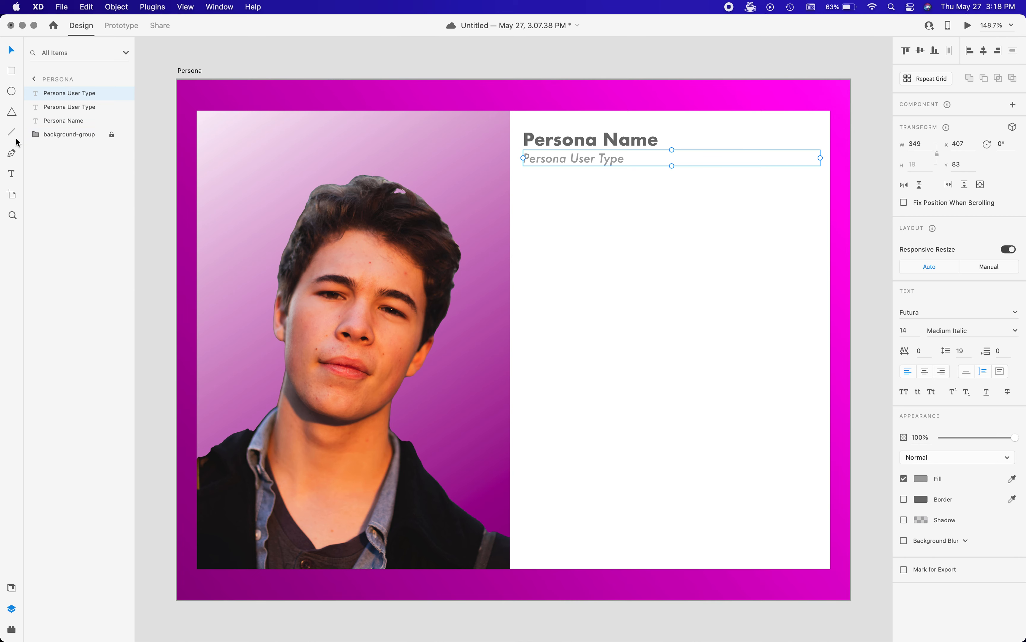
drag(573, 158, 572, 185)
Set the copied text to Condensed ExtraBold and replace its wording with "Category One"
click(974, 333)
click(1015, 334)
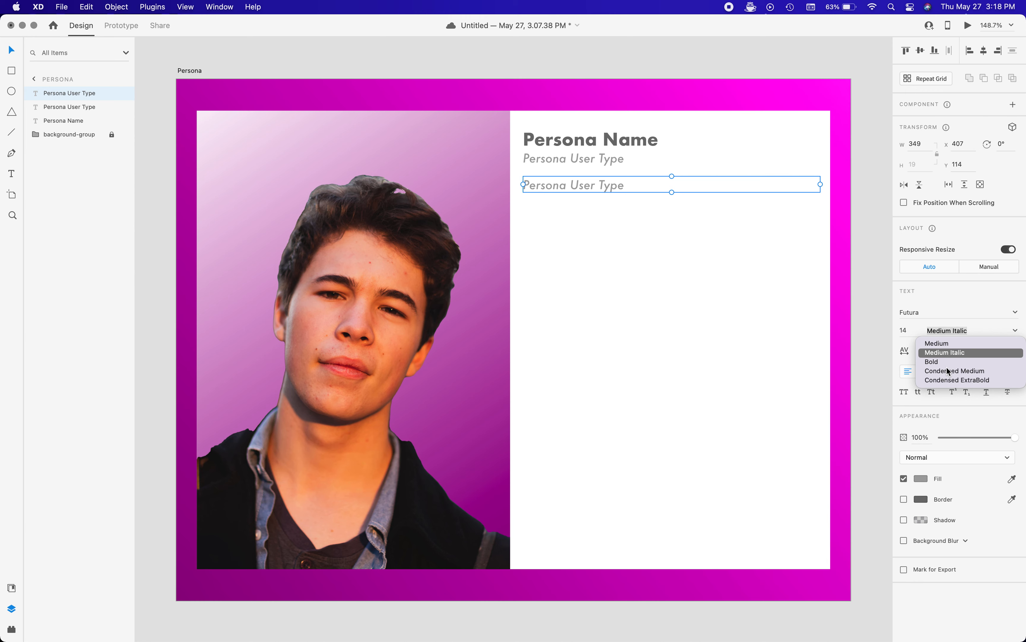
click(949, 378)
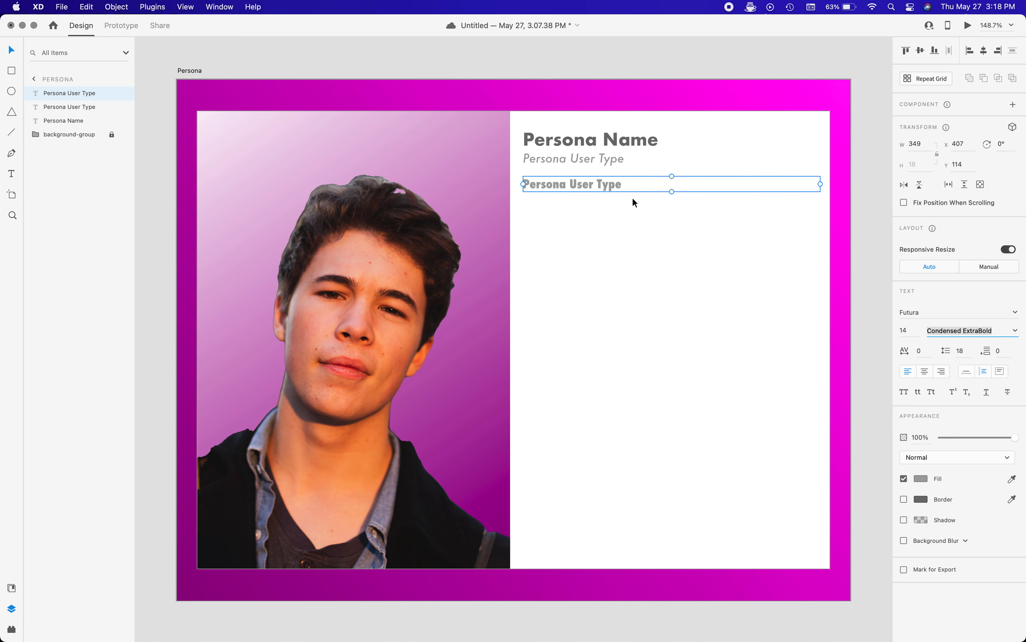
double_click(588, 189)
text(Category One)
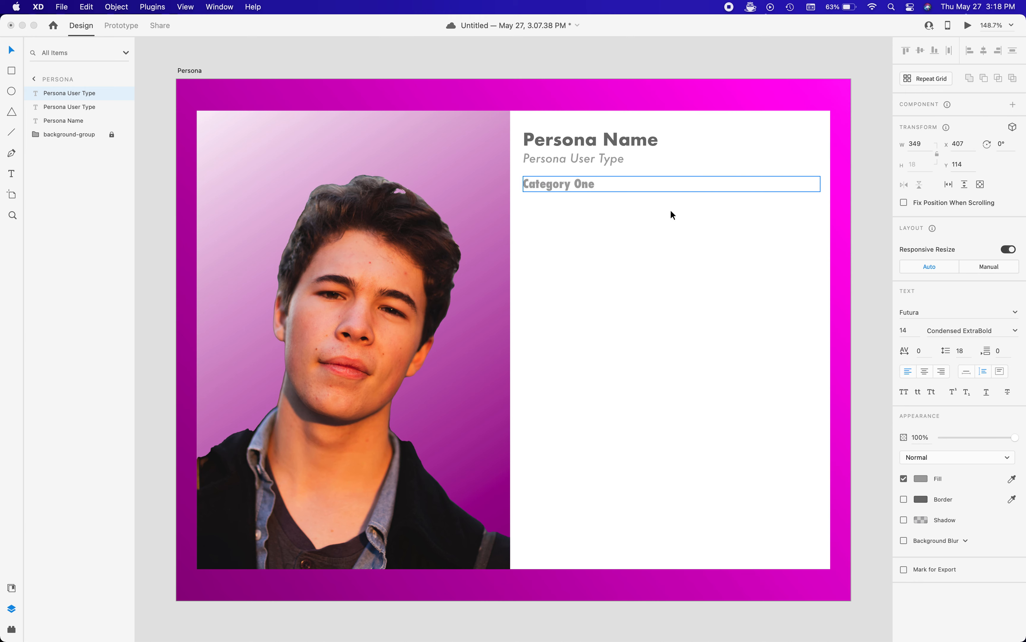
key(Escape)
Duplicate the "Category One" heading directly below it at about Y 132 and set the copy to Medium at size 12
key(super+d)
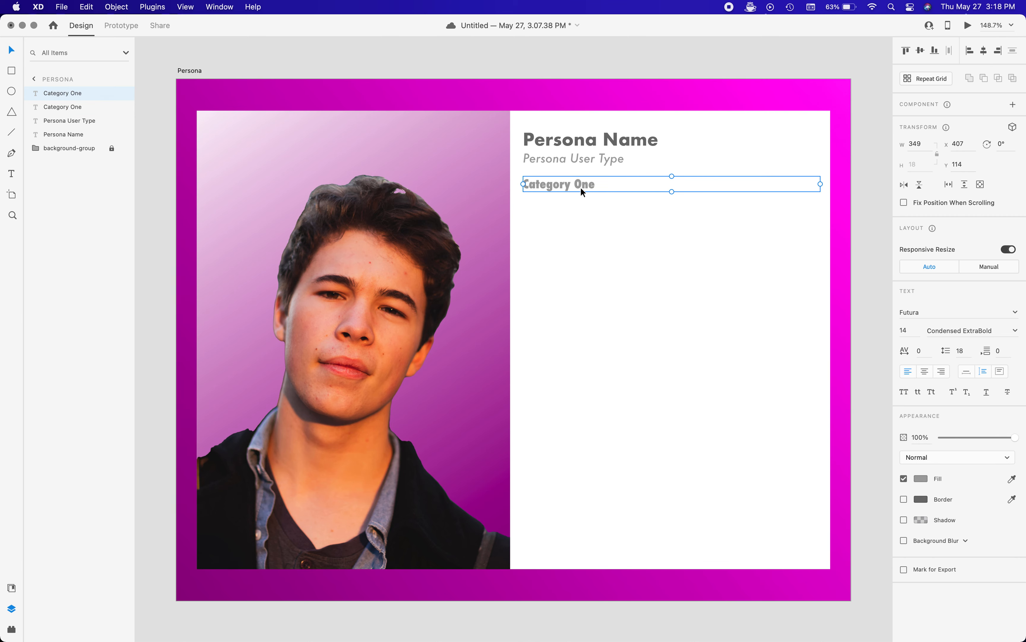
drag(581, 188, 581, 202)
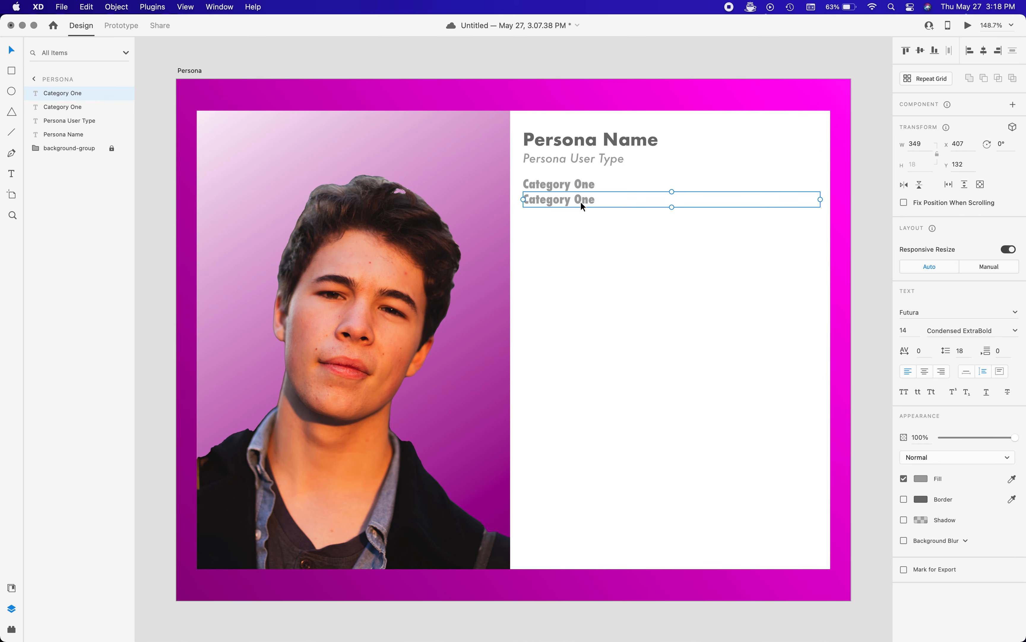
click(1015, 330)
click(984, 343)
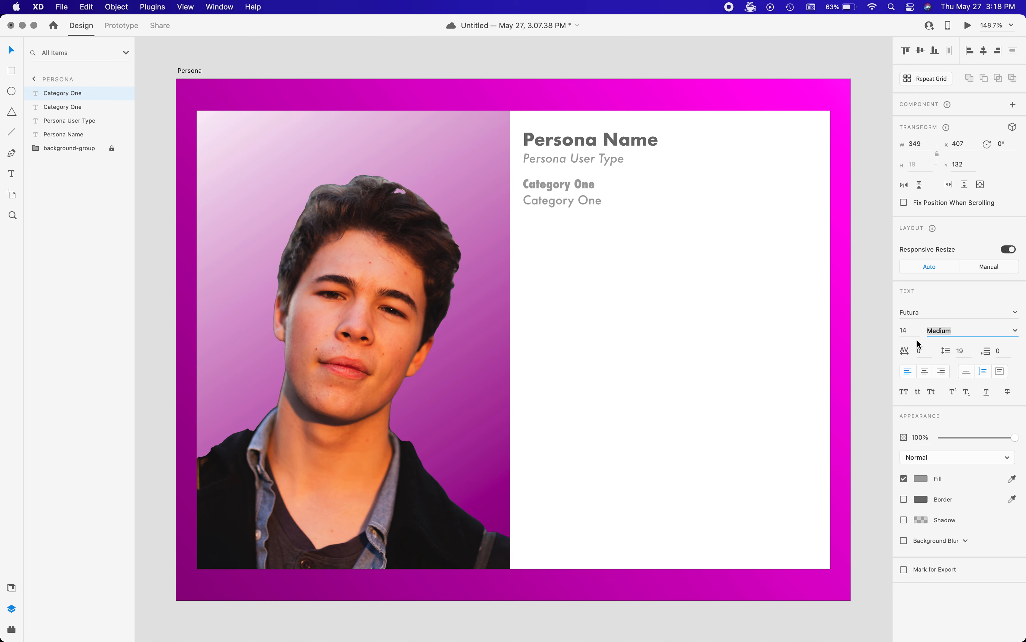
click(911, 330)
text(1)
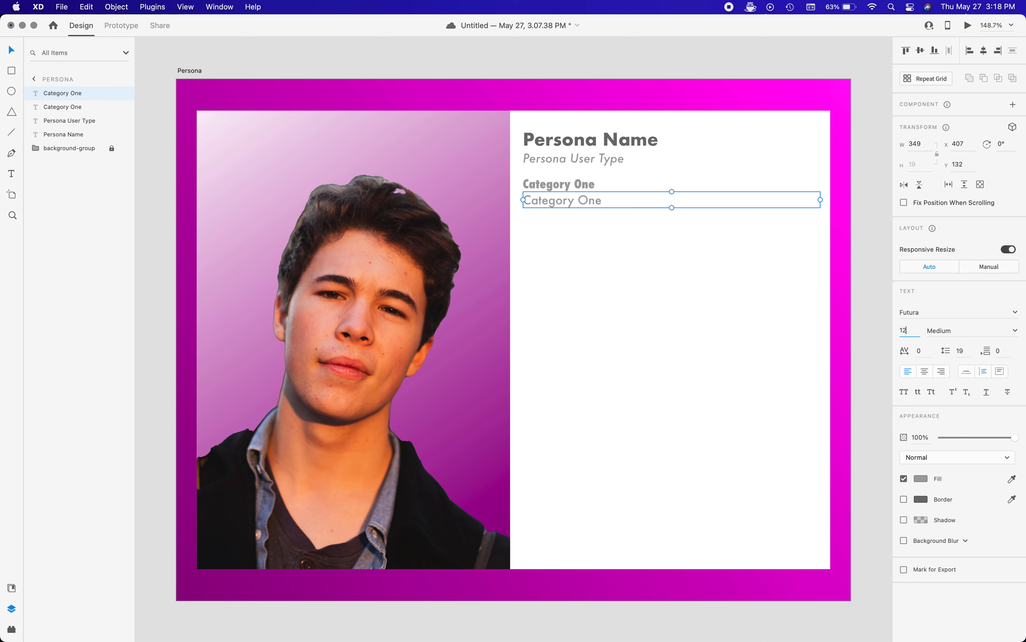
text(2)
key(Return)
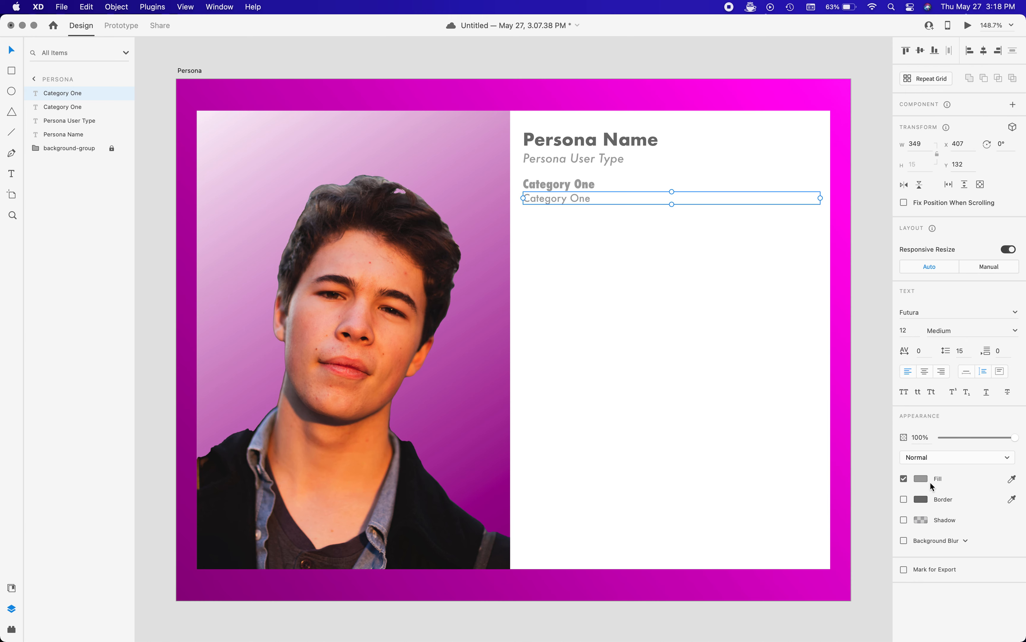
Save the greys #939393 and #5C5C5C as color swatches and fill the text line under the "Category One" heading with #5C5C5C
click(920, 479)
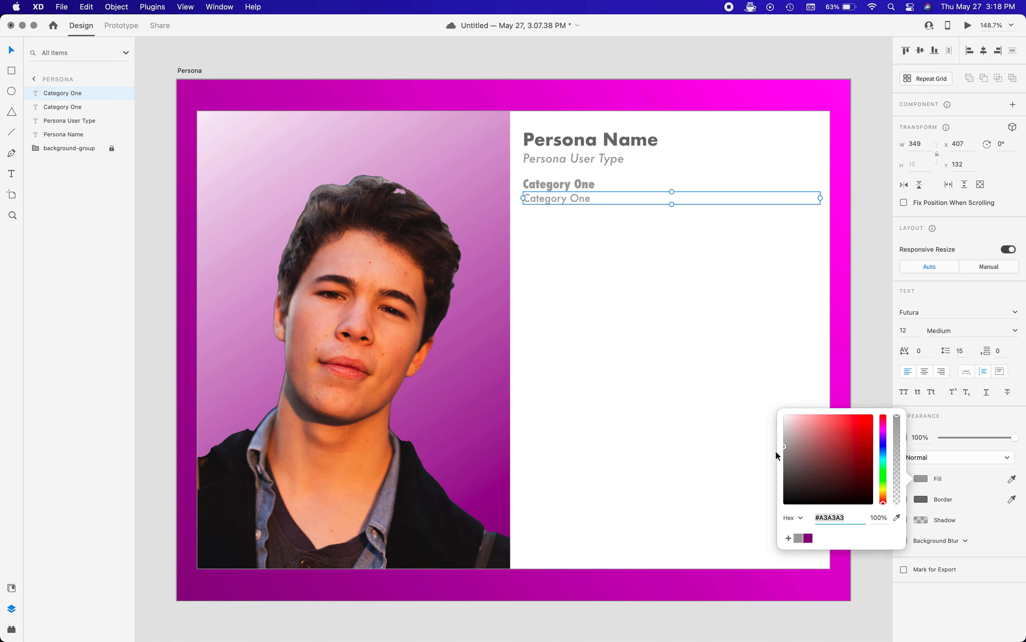
drag(786, 455, 785, 452)
click(789, 538)
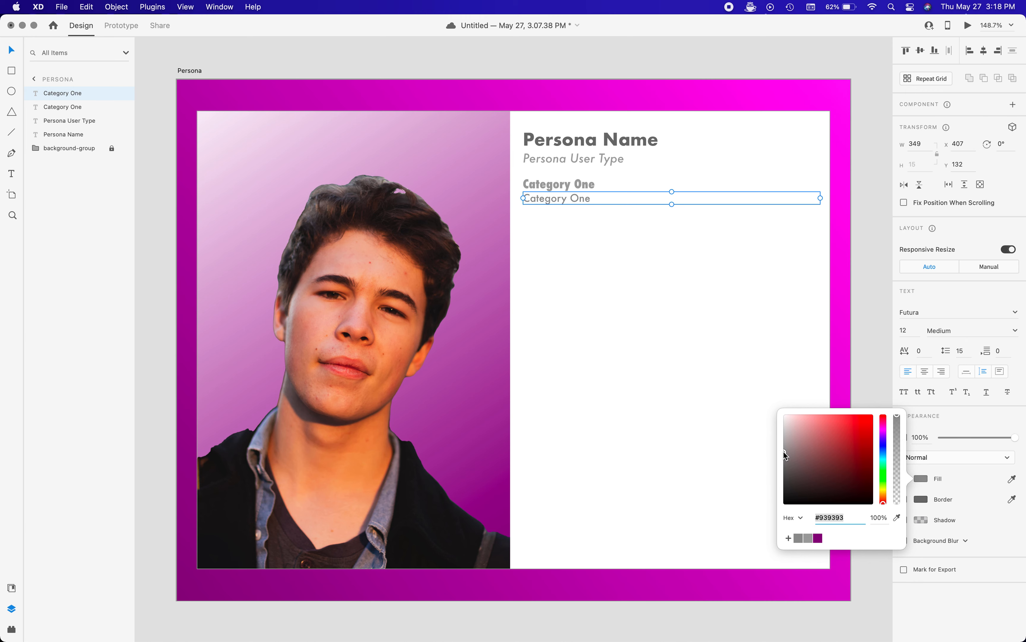
drag(784, 454, 779, 472)
click(789, 538)
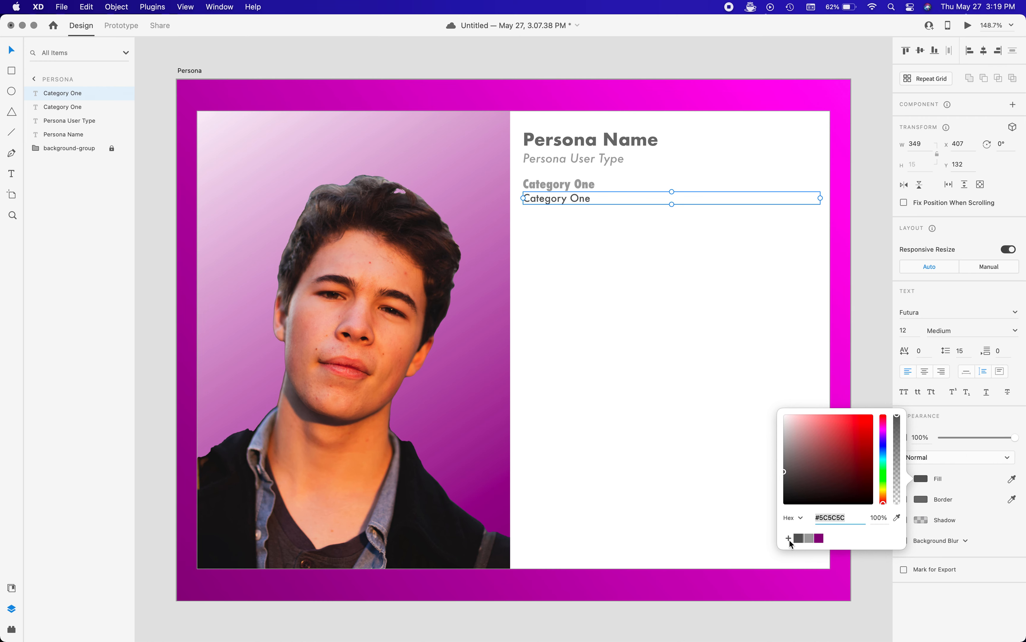
click(808, 539)
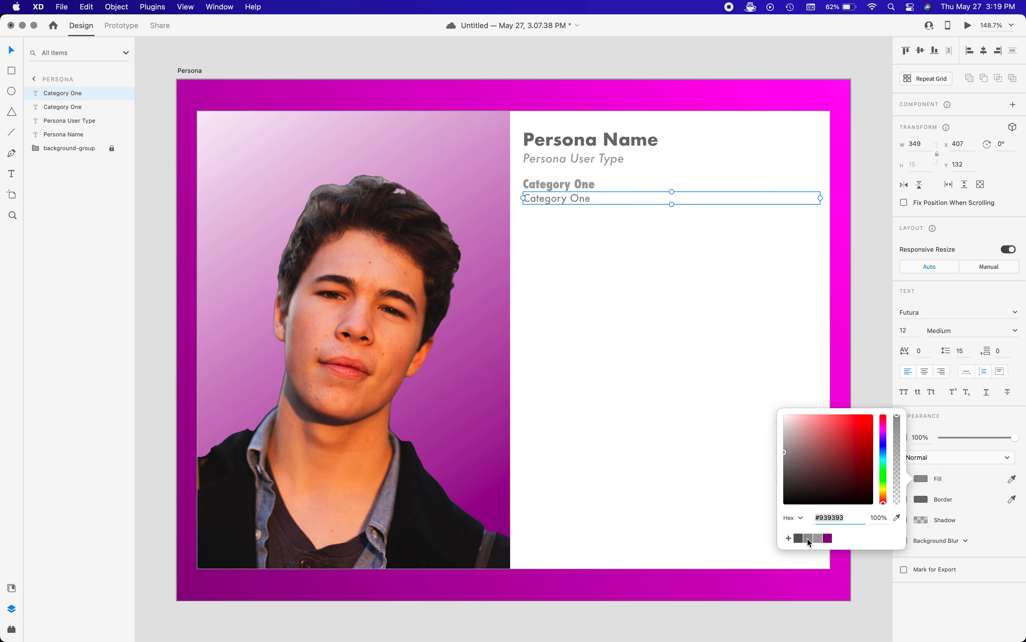
click(792, 539)
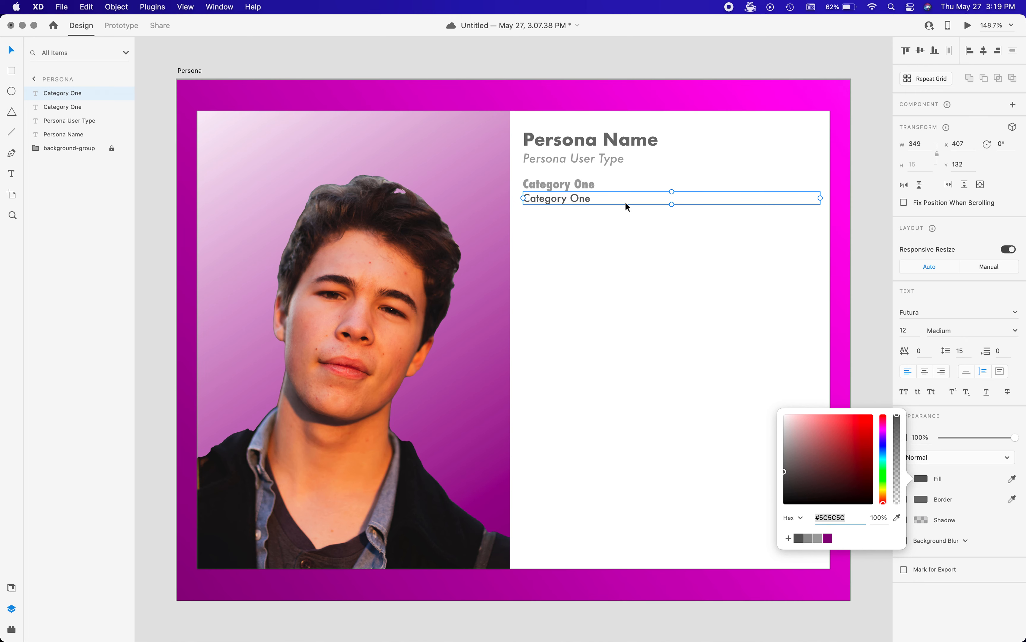
Replace the wording of the line under the "Category One" heading with "Lorem ipsum dolor sit amet . . ."
double_click(581, 198)
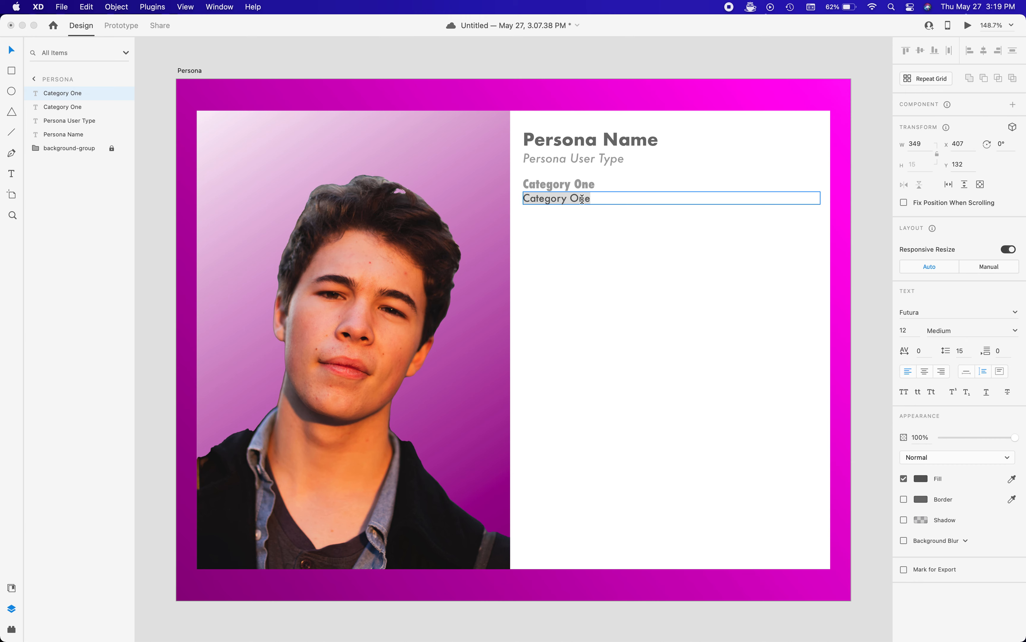
text(Lorem )
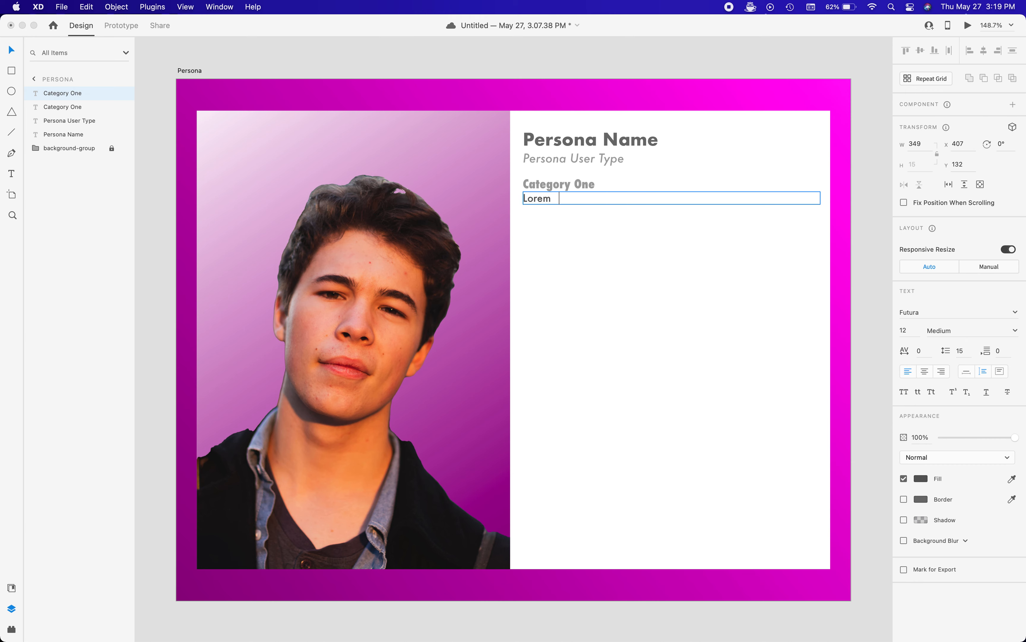
text(ipsum dolor sit amet . . .)
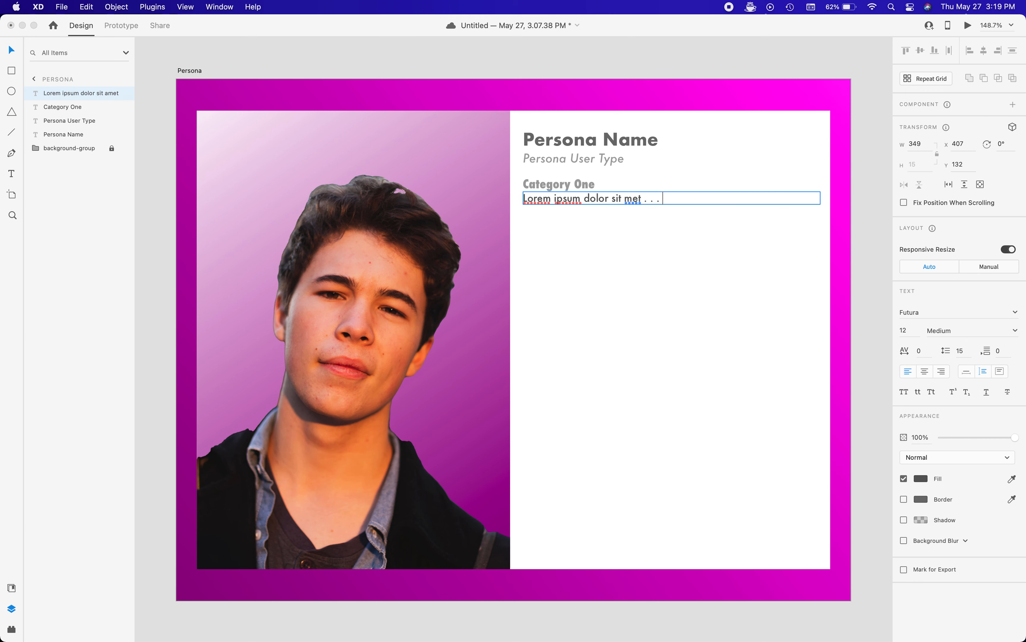
click(624, 196)
text(a)
click(649, 235)
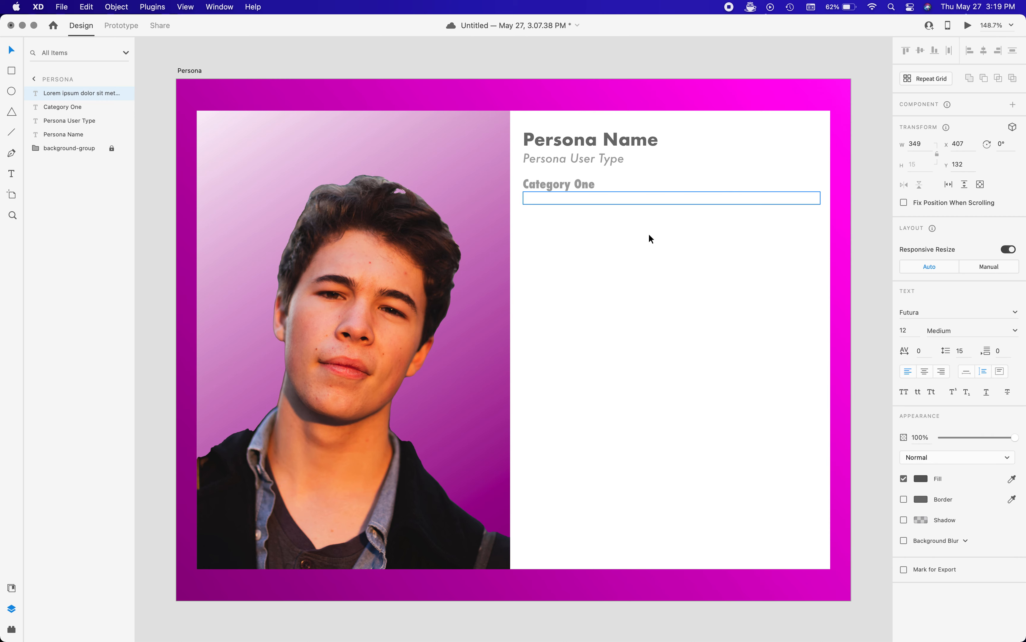
click(659, 235)
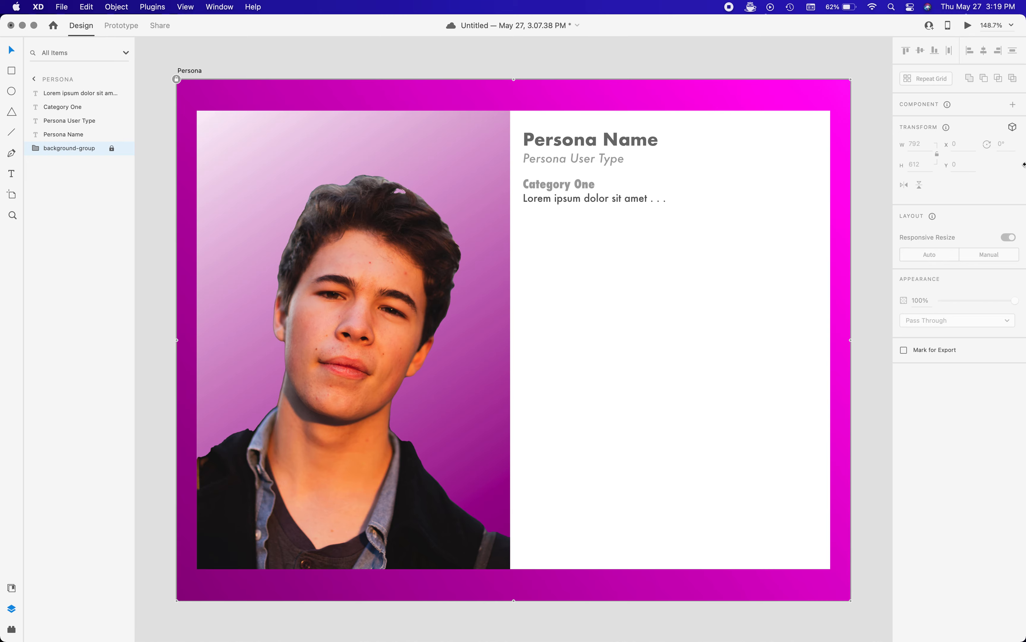
Uncover the desktop, switch to Finder and copy apple.svg from the persona svgs folder inside the persona folder
drag(1014, 172, 721, 210)
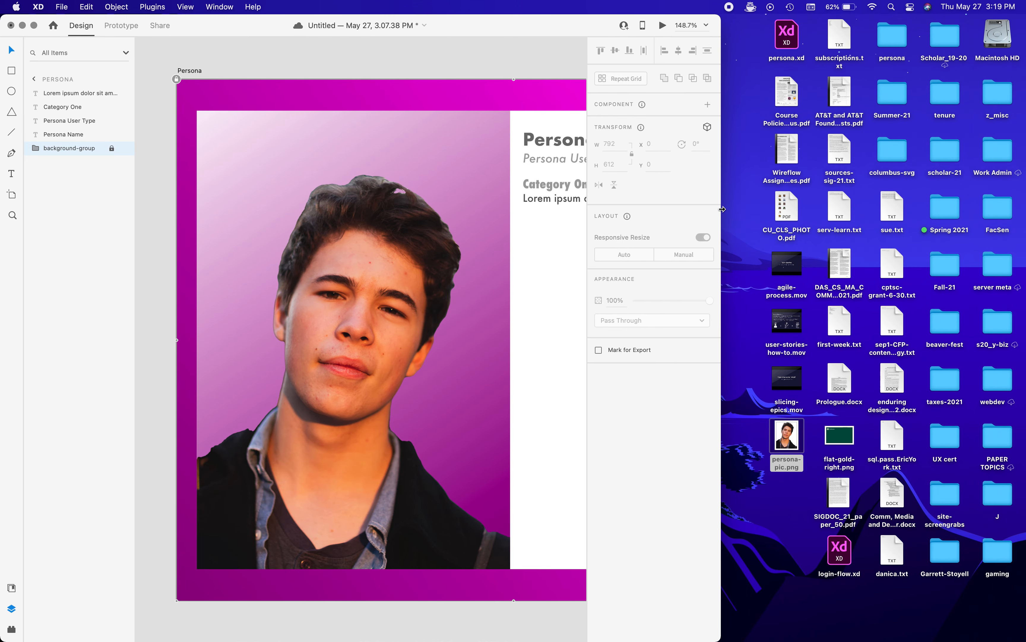
double_click(884, 38)
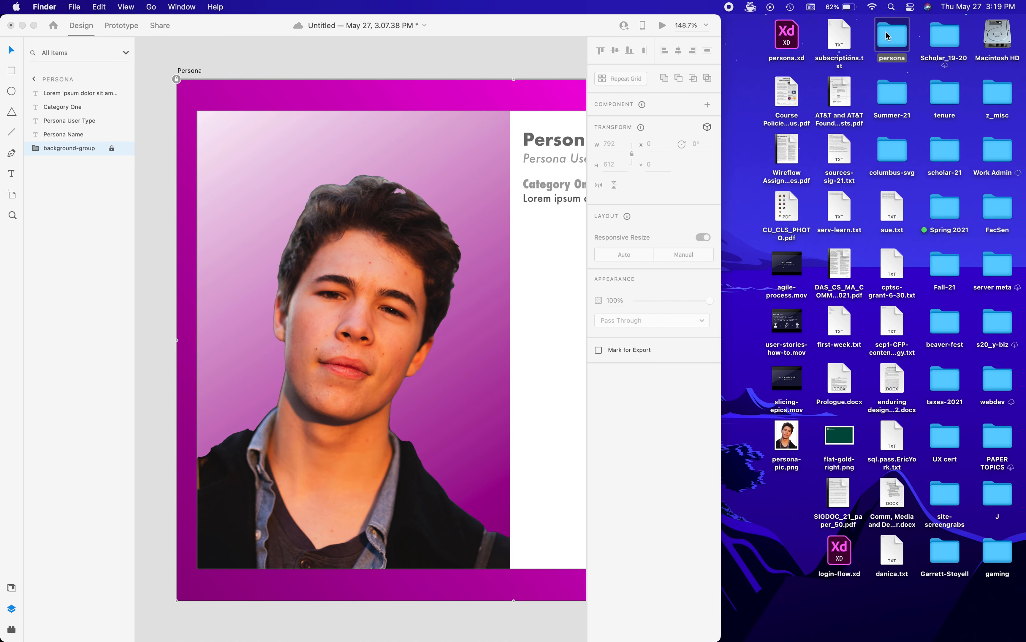
drag(361, 36, 783, 29)
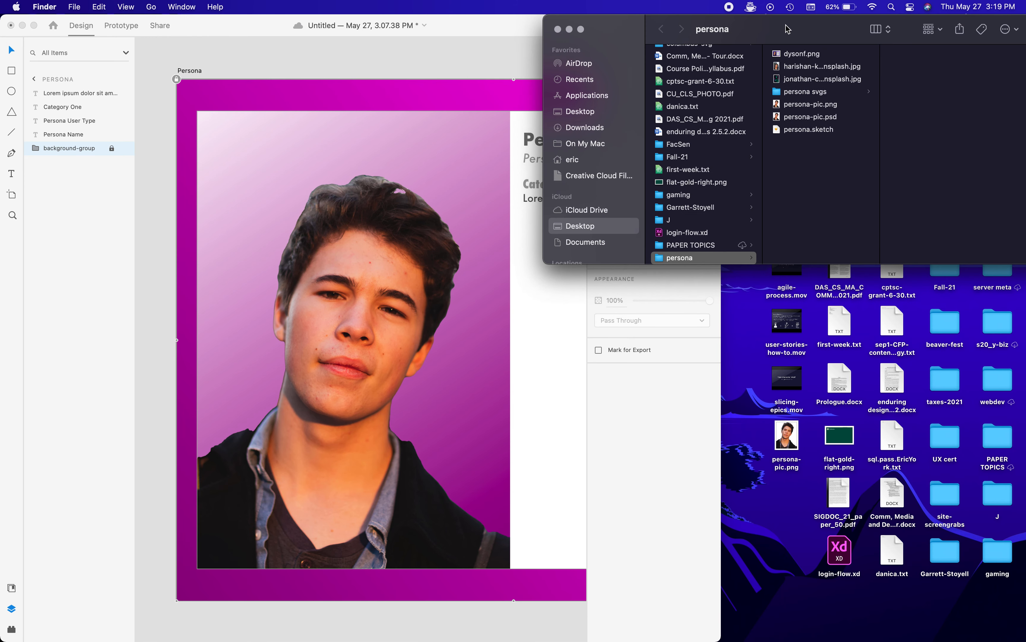
click(814, 94)
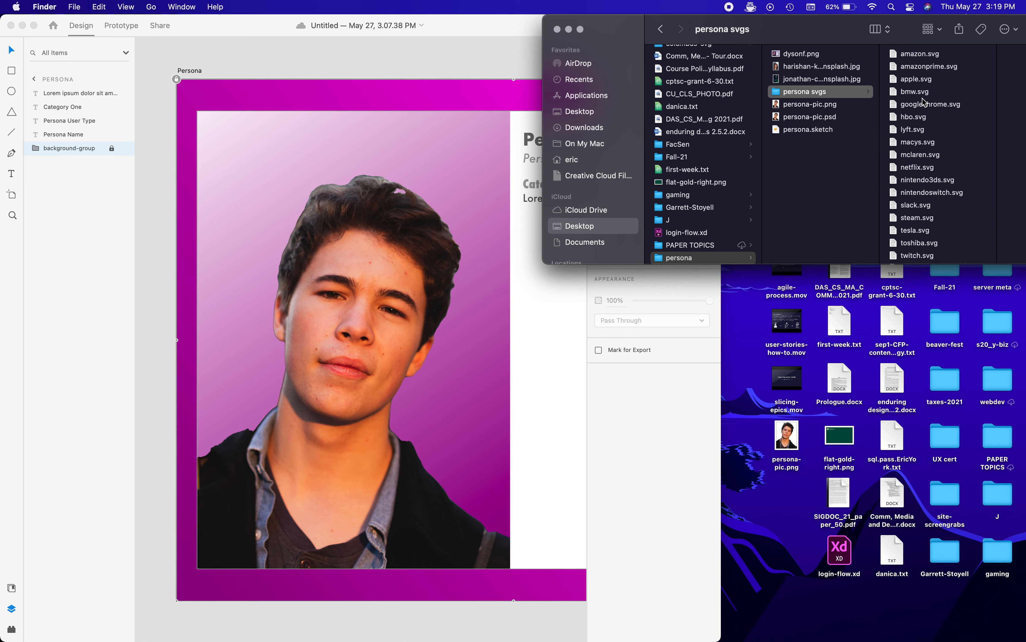
click(917, 80)
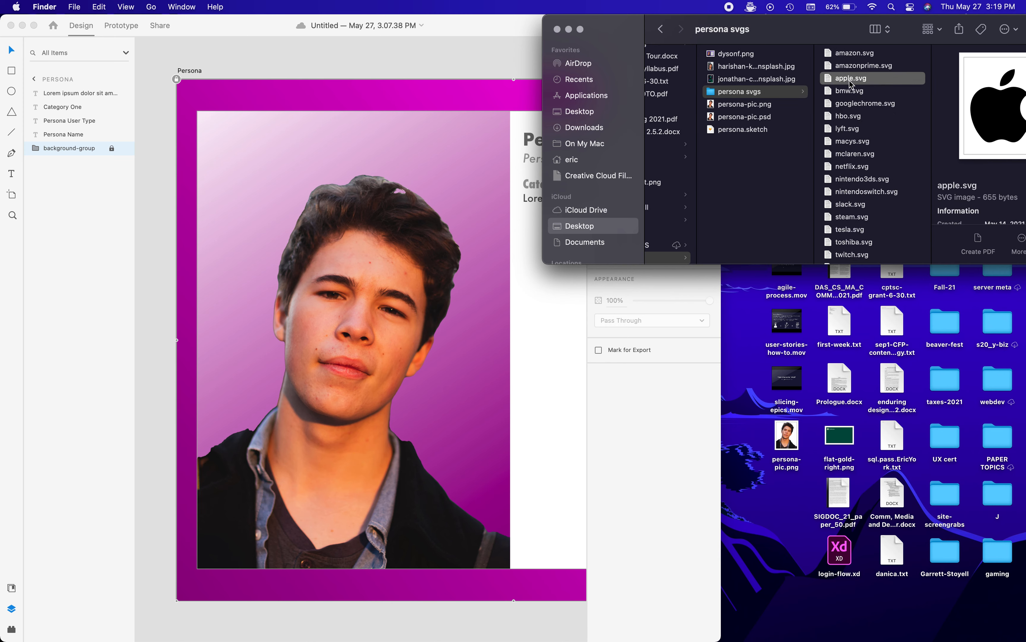
right_click(876, 83)
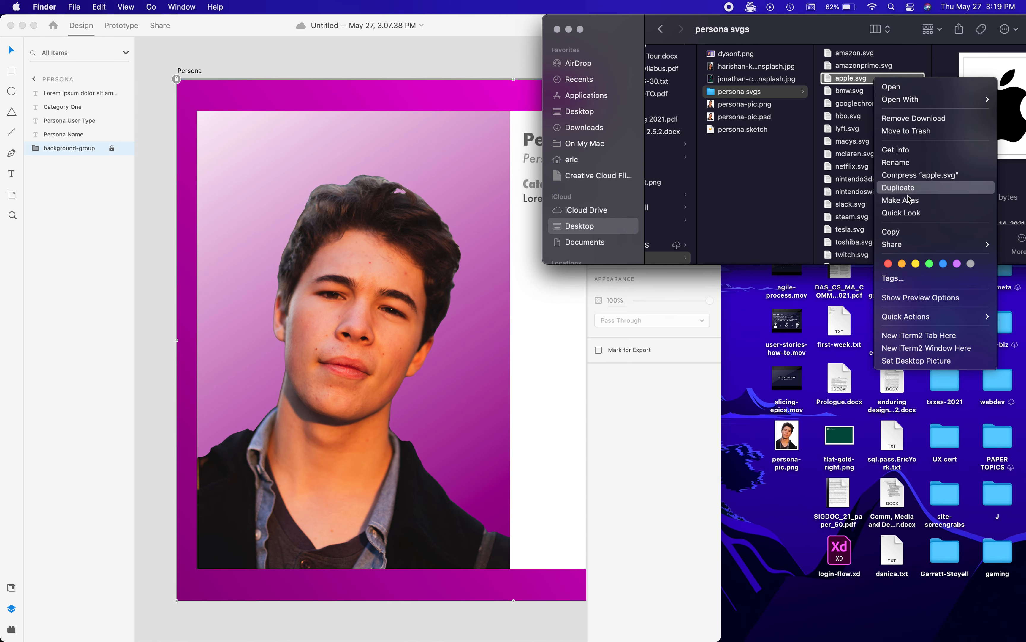
click(911, 233)
Return to Adobe XD, paste the apple logo and place it beneath the Lorem ipsum line at about X 413, Y 197
click(570, 343)
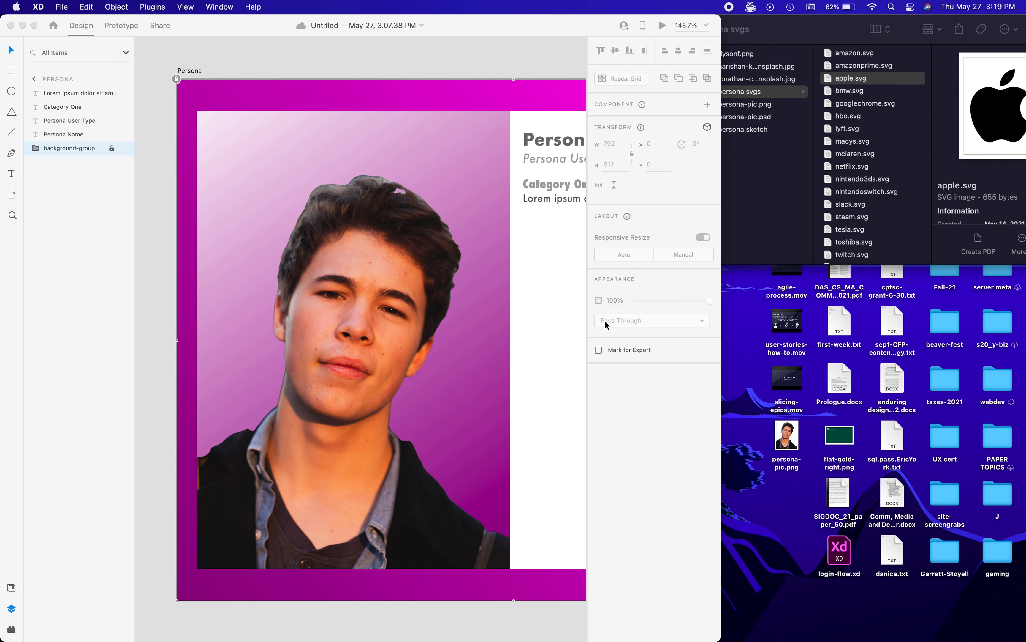
drag(721, 287, 1019, 292)
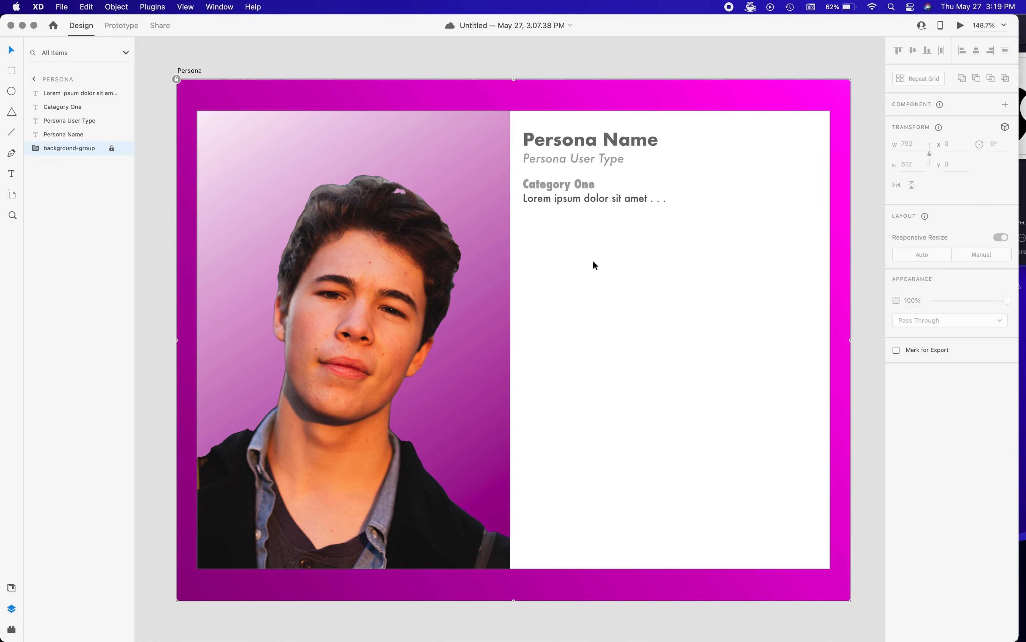
right_click(594, 260)
click(619, 268)
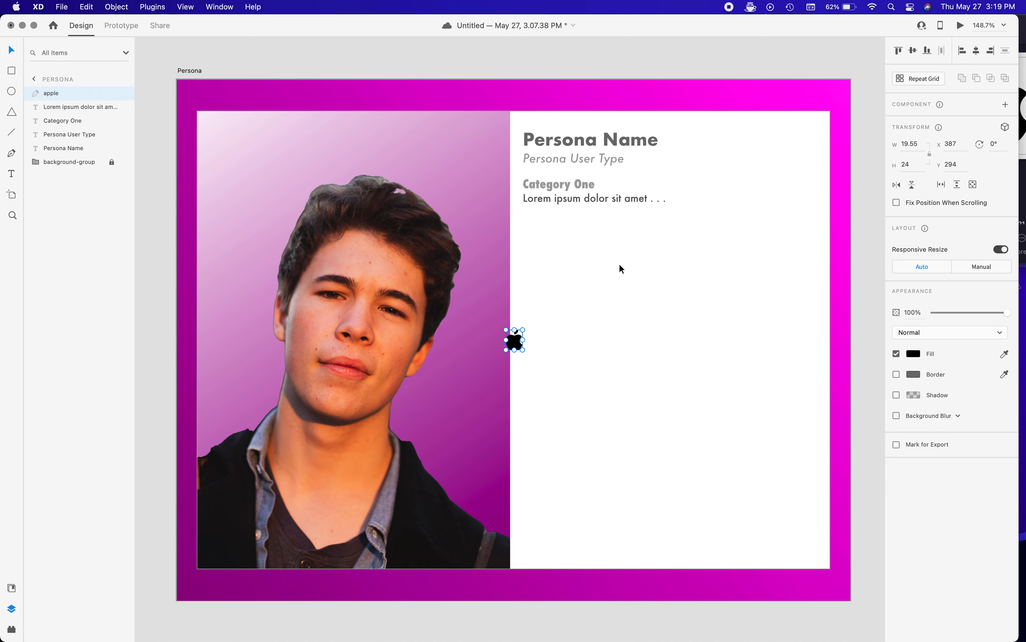
drag(521, 342, 536, 257)
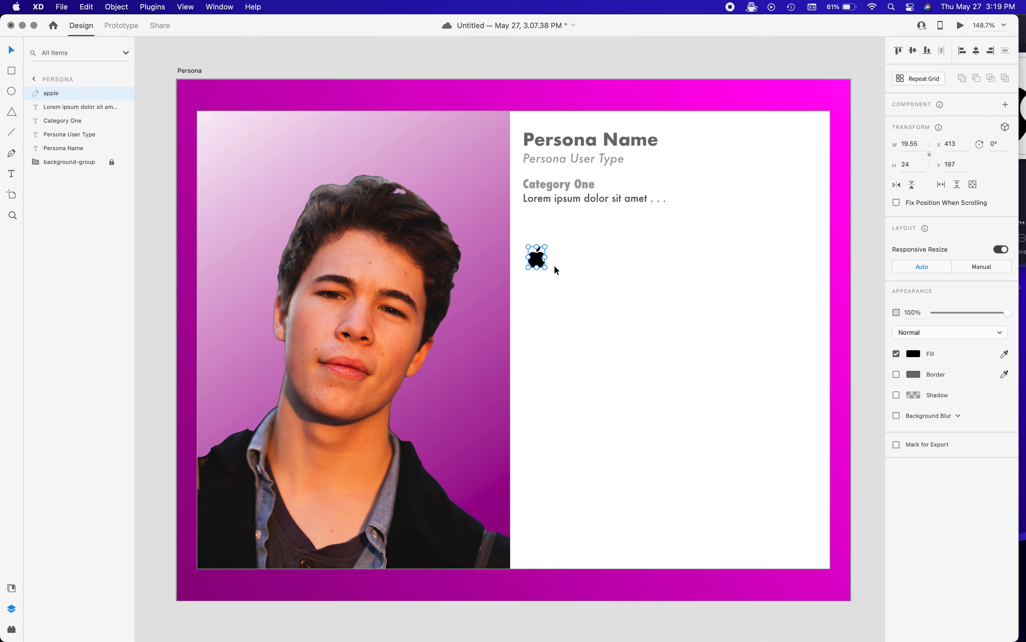
Fill the apple logo with magenta #D510C5 and save that color as a swatch
click(913, 354)
click(876, 311)
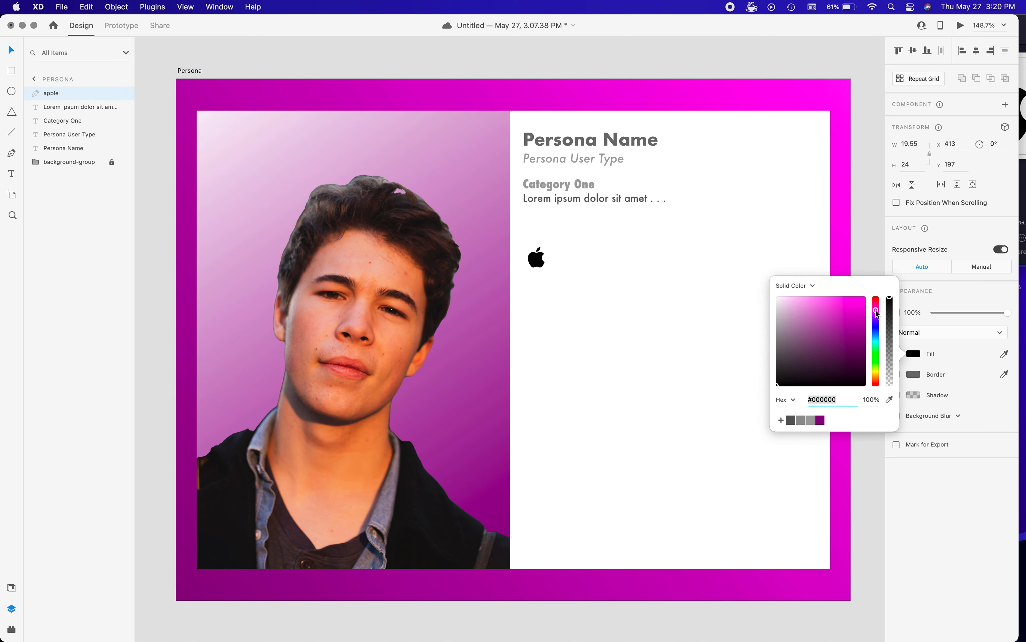
click(858, 311)
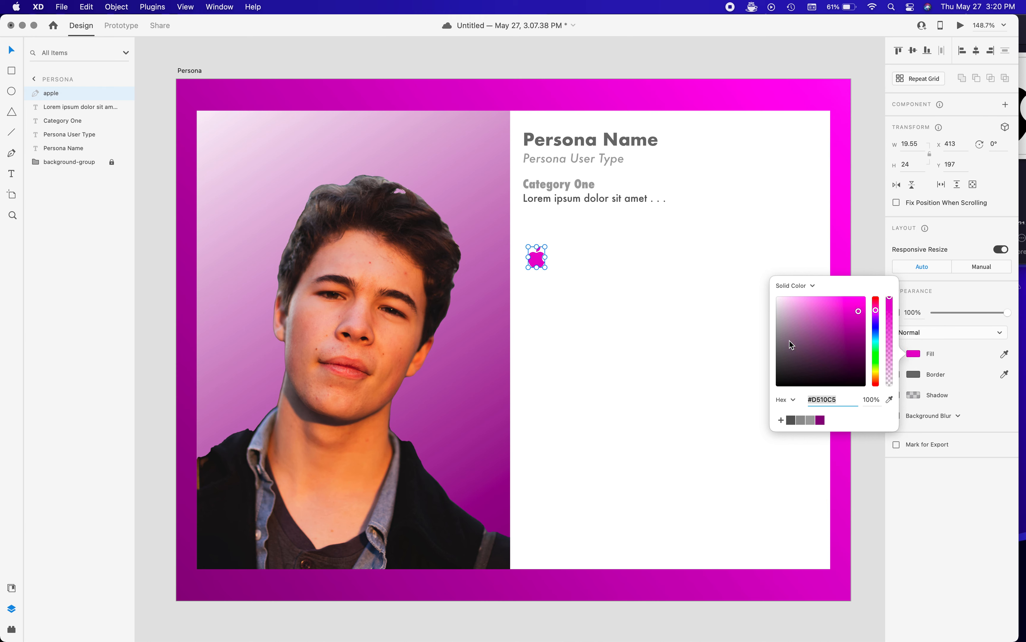
click(781, 420)
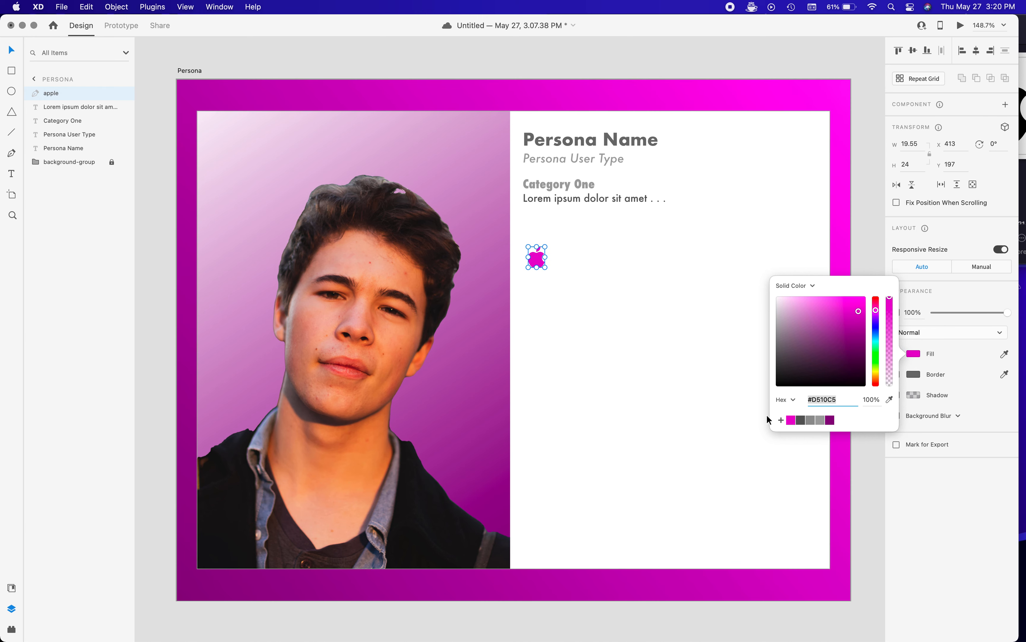
click(663, 328)
Enlarge the apple logo to about 73.5 by 90 and distort its outline by pulling an upper-left anchor point
click(536, 257)
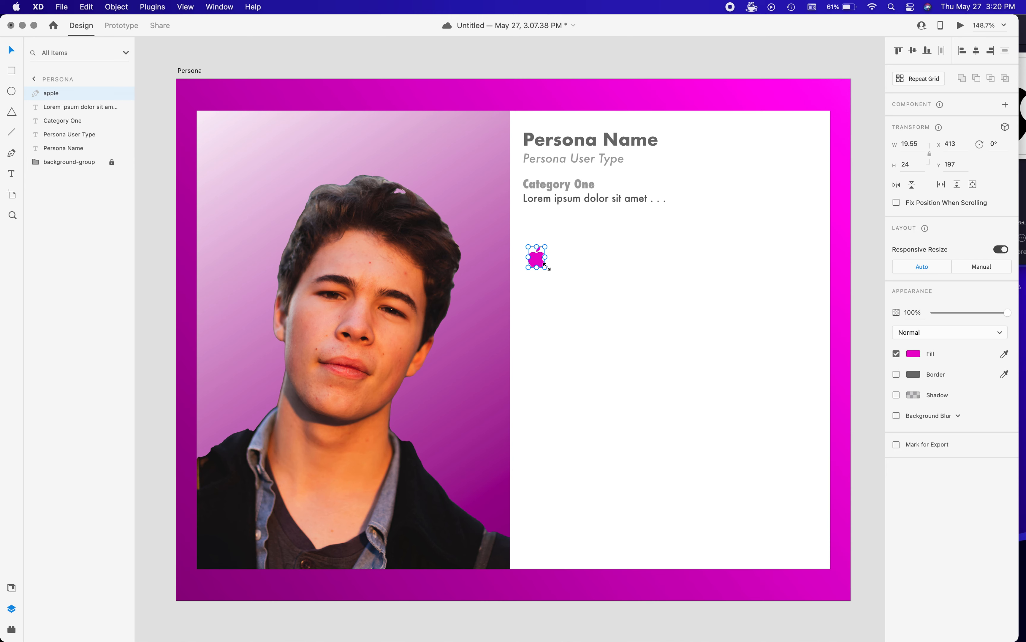
drag(545, 267, 620, 326)
double_click(570, 292)
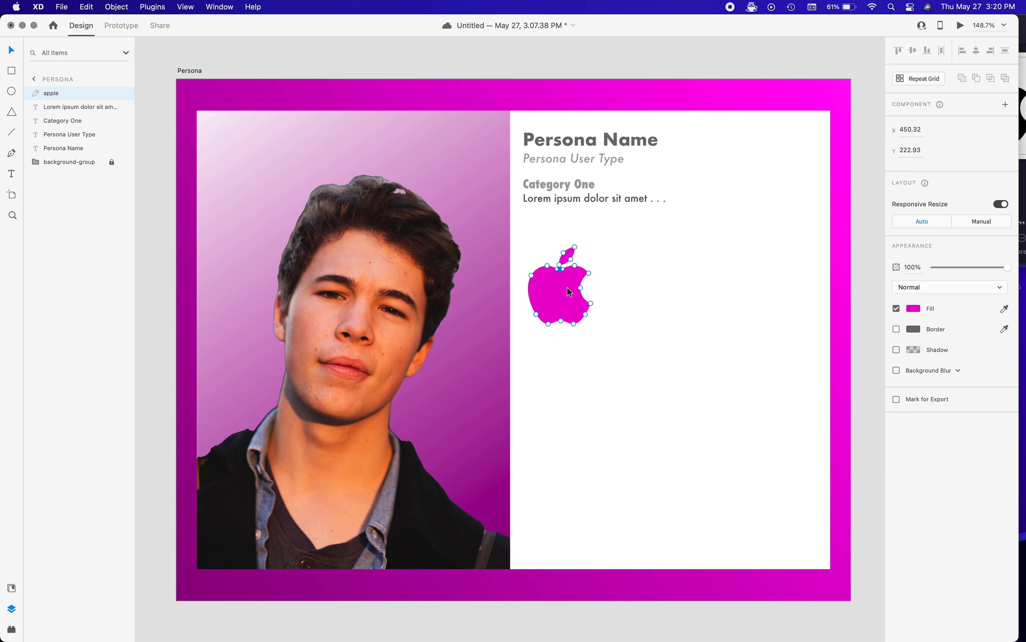
drag(532, 274, 546, 254)
click(560, 221)
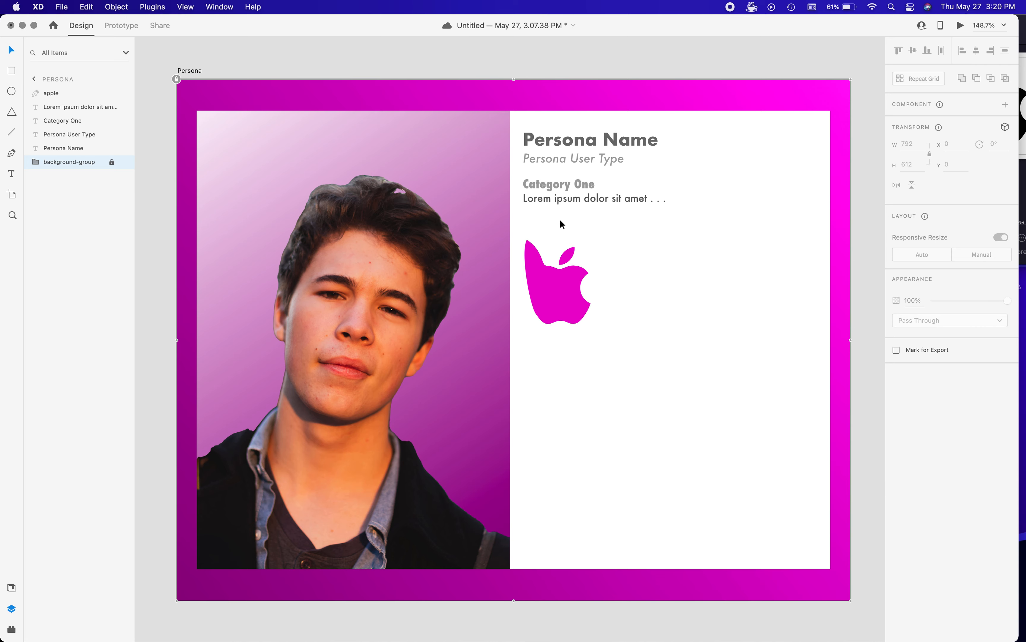
Undo the reshaping and enlarging of the apple logo
key(super+z)
key(super+z)
key(super+z)
key(super+z)
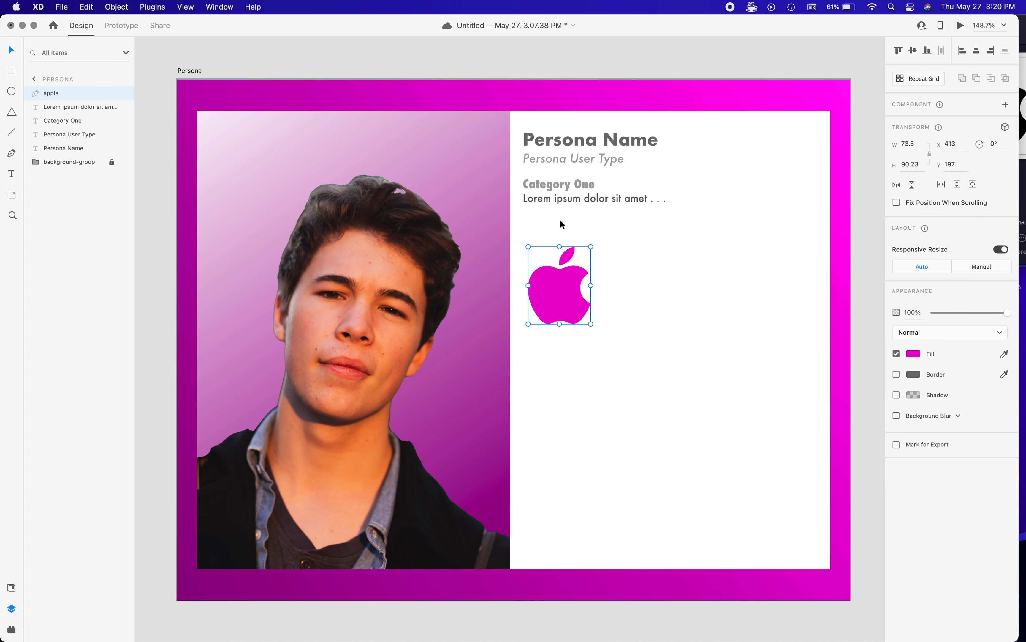
Move the apple logo lower, then duplicate the "Category One" heading with its Lorem ipsum line and shift the copies down to Y 204
drag(537, 259, 541, 304)
click(549, 184)
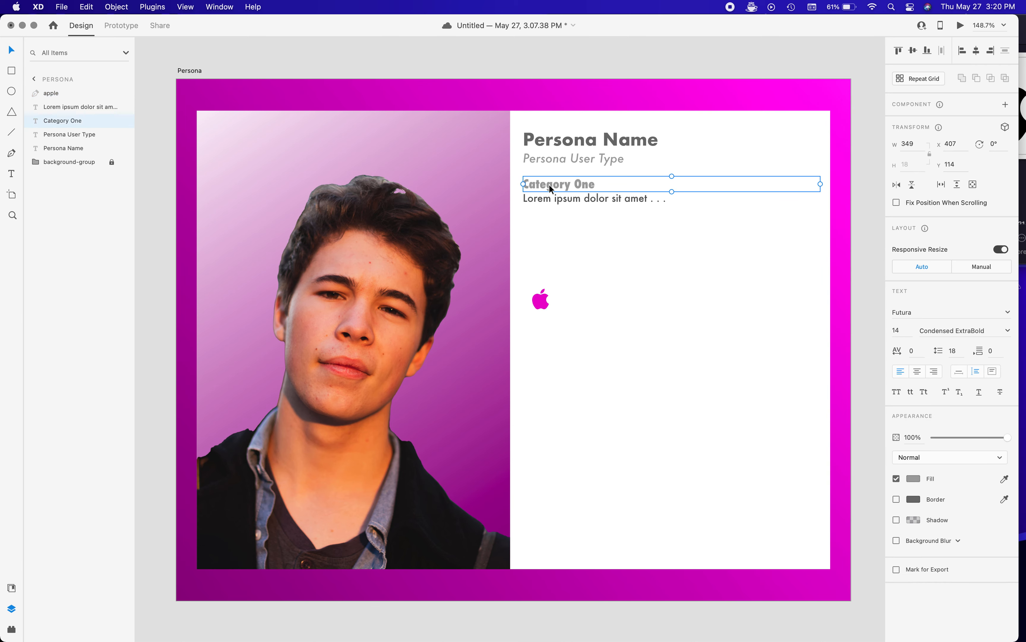
shift+click(550, 201)
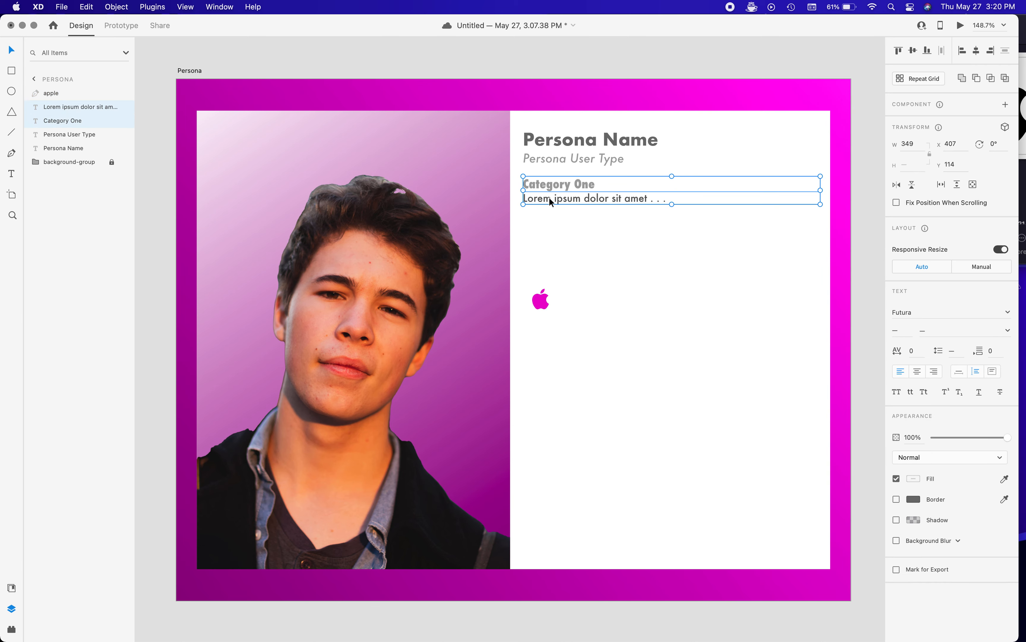
key(super+d)
key(shift+Down)
key(shift+Down)
key(shift+Down)
key(shift+Down)
key(shift+Down)
key(shift+Down)
key(shift+Down)
key(shift+Down)
key(shift+Down)
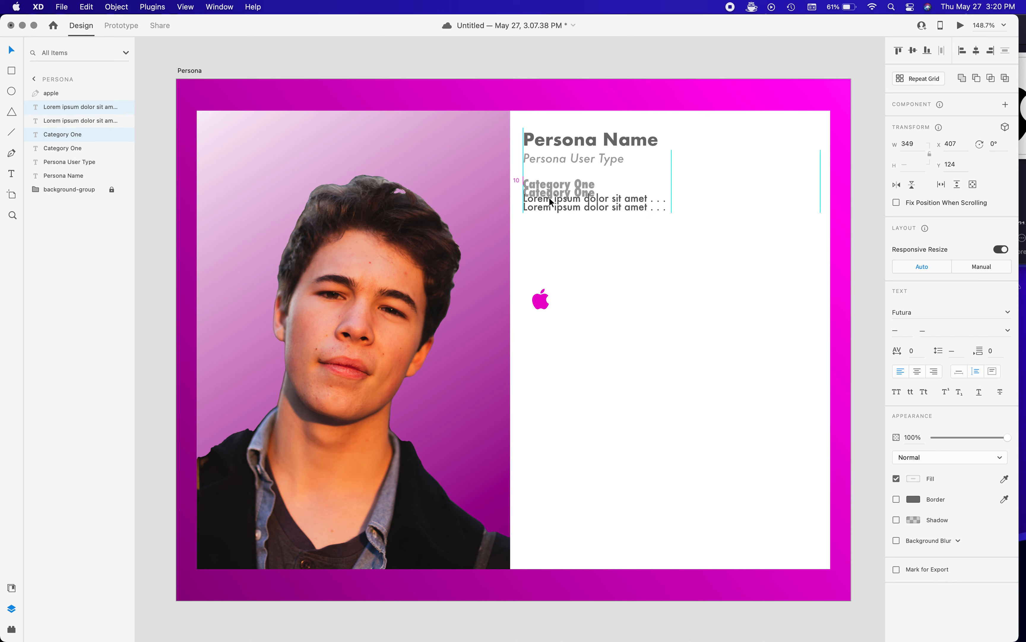
Delete the copied Lorem ipsum line beneath the duplicated heading
click(613, 321)
click(600, 274)
key(Delete)
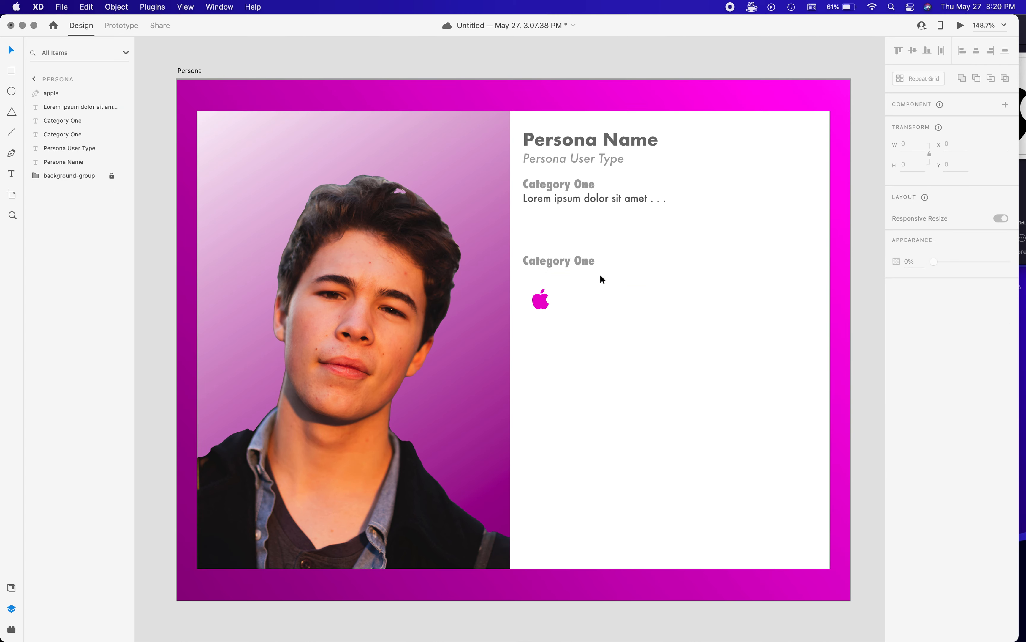
click(540, 303)
Change the duplicated heading to "Category Two" and move the apple logo directly beneath it, aligned with the heading's left edge
double_click(585, 261)
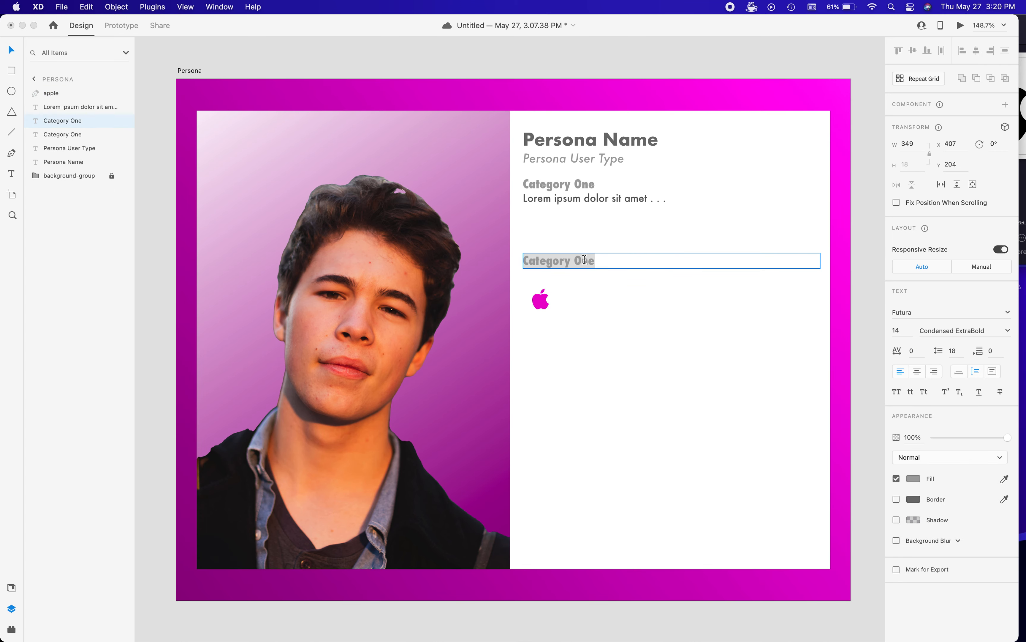
key(Right)
key(BackSpace)
key(BackSpace)
key(BackSpace)
text(Two)
key(Escape)
click(538, 304)
drag(541, 302, 532, 286)
Switch to Finder and copy bmw.svg from the persona svgs folder
click(1025, 184)
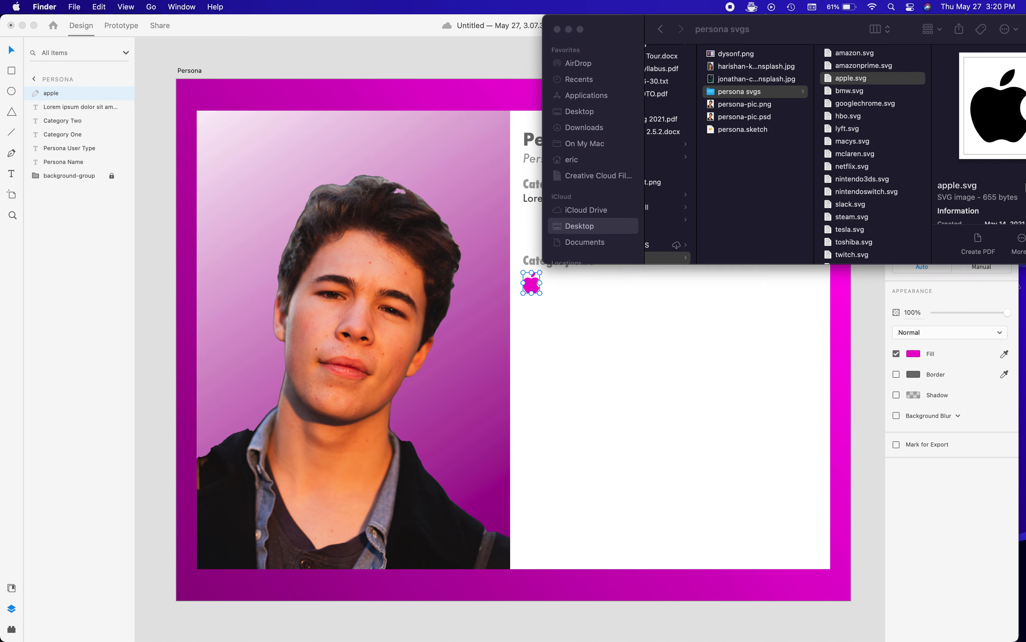
click(859, 93)
right_click(869, 90)
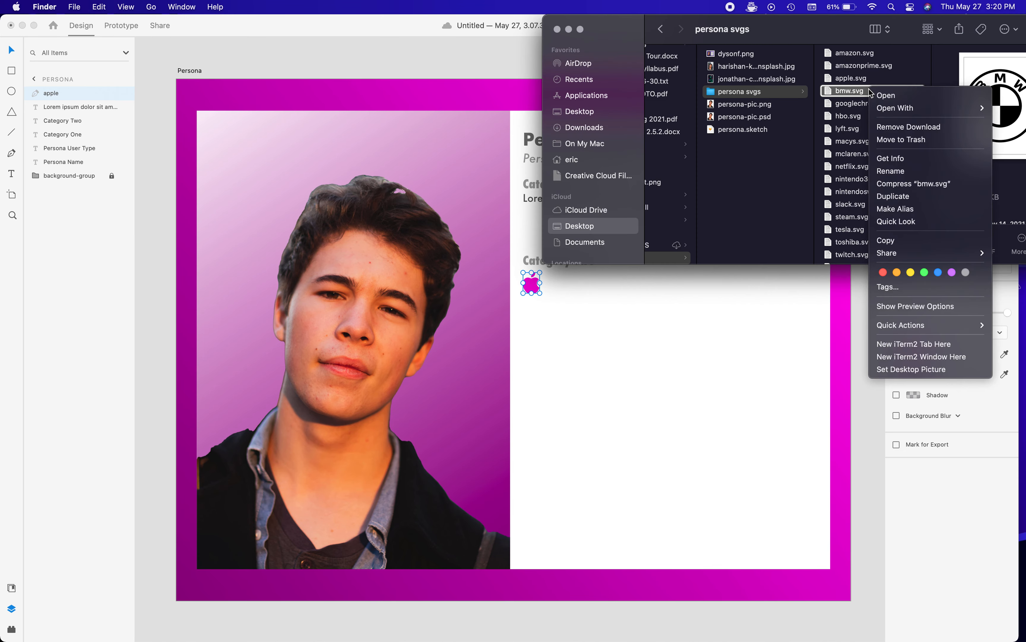
click(891, 241)
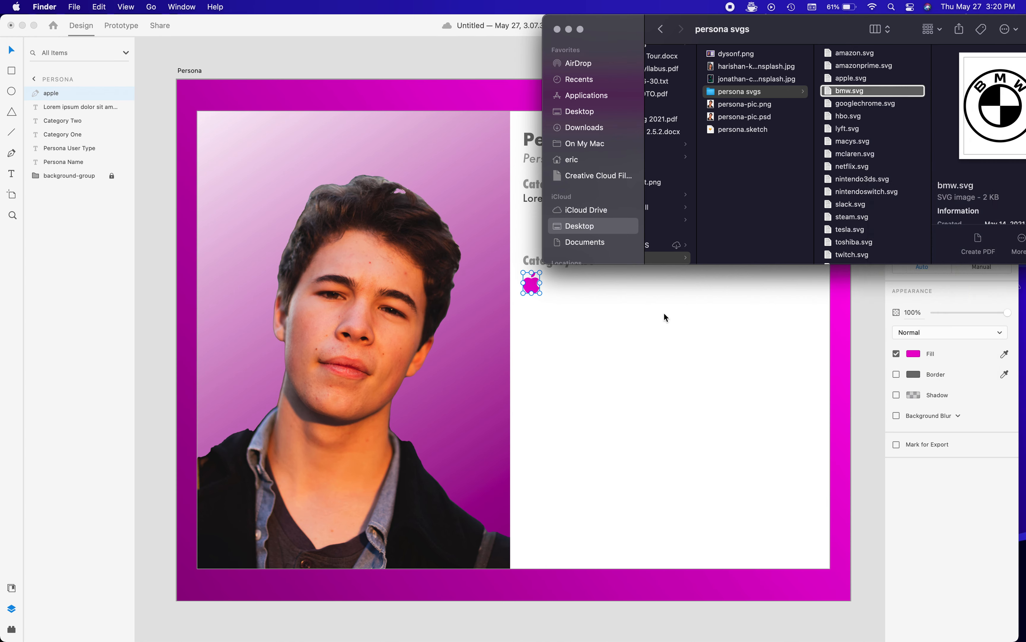
Switch to Adobe XD, paste the BMW logo and place it just right of the apple logo, about 20 by 20 in size
right_click(664, 315)
click(673, 320)
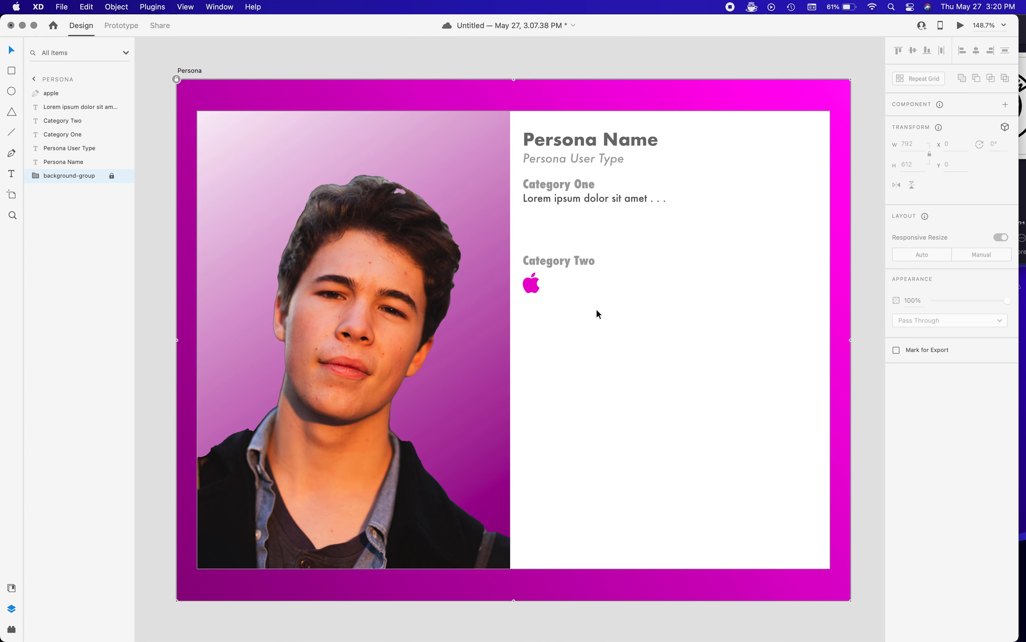
drag(518, 345, 559, 288)
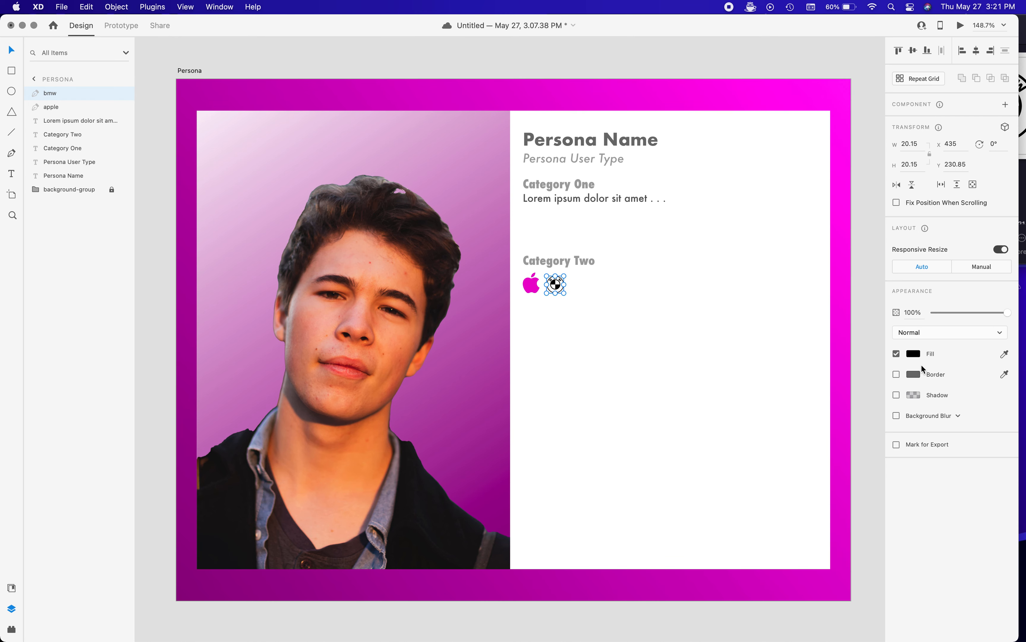
Fill the BMW logo with the saved magenta swatch #D510C5 and deselect it
click(913, 355)
click(791, 421)
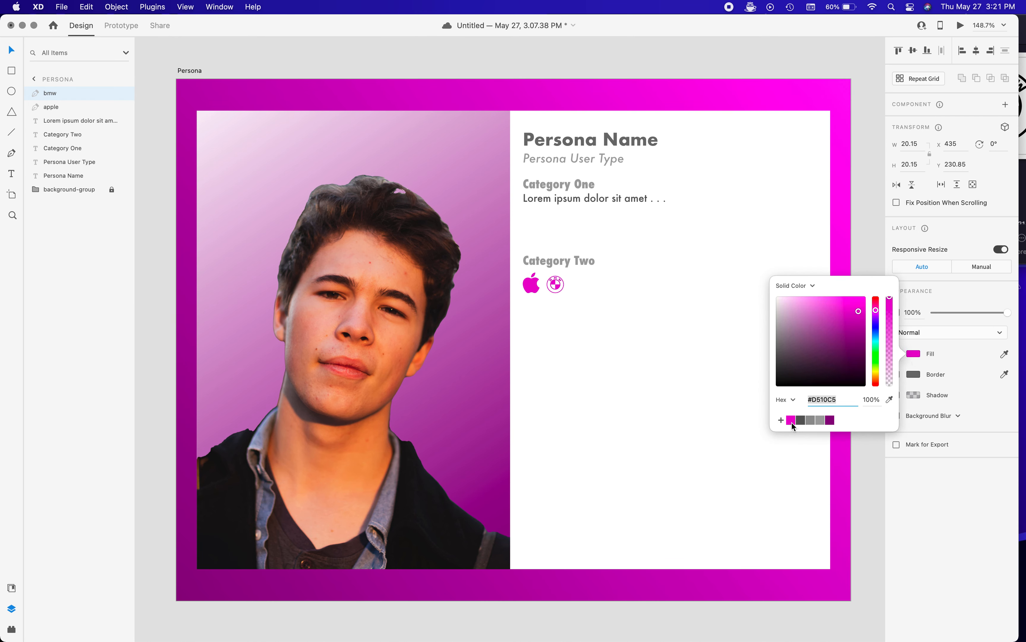
click(588, 311)
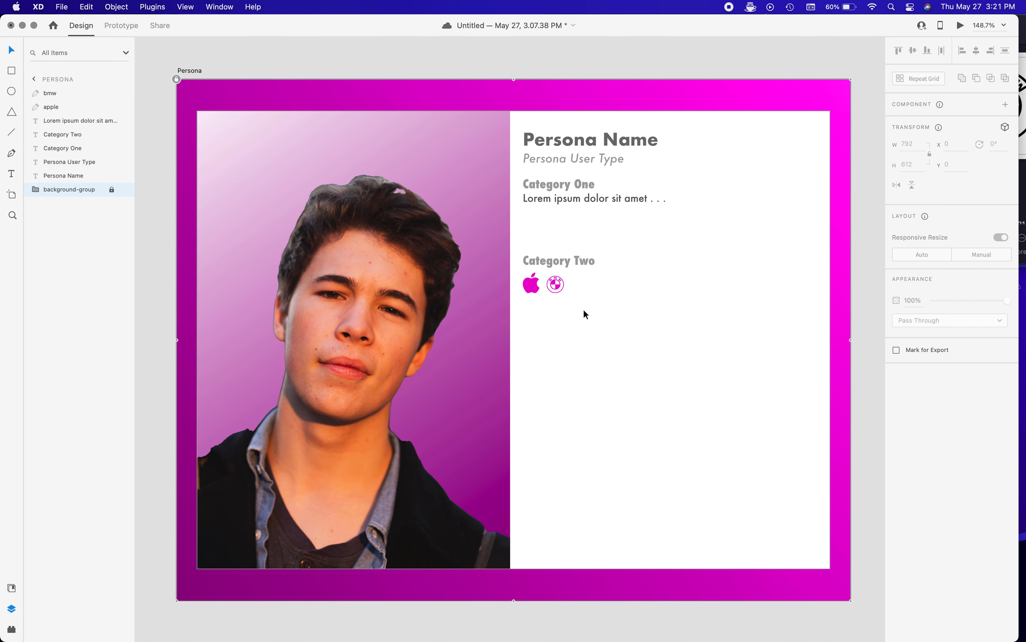
Switch to Finder and open dysonf.png in Preview to examine the finished persona example's layout
scroll(625, 322, down, 2)
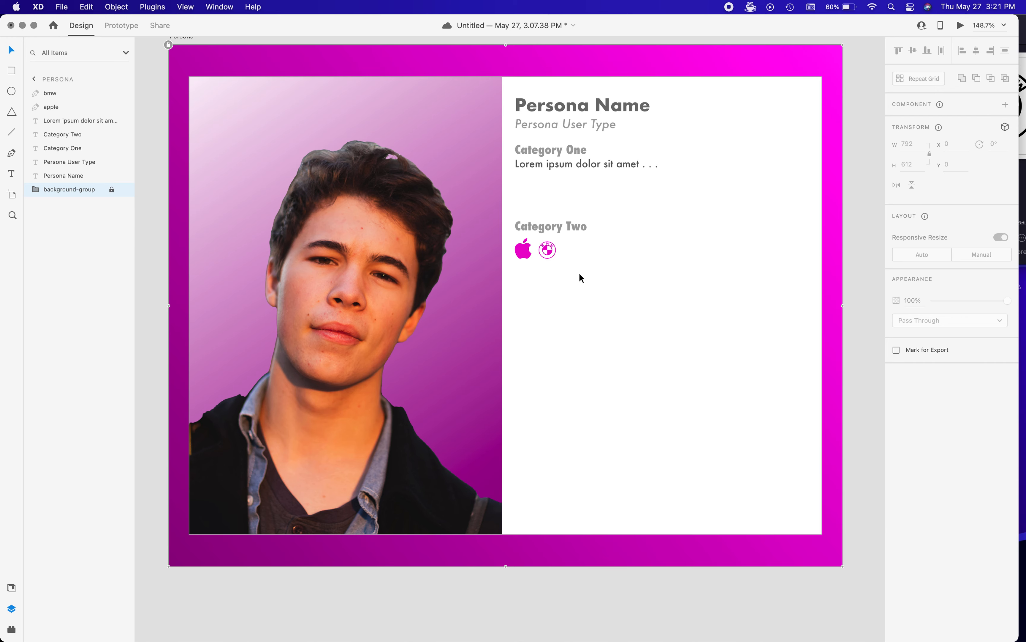
click(1024, 187)
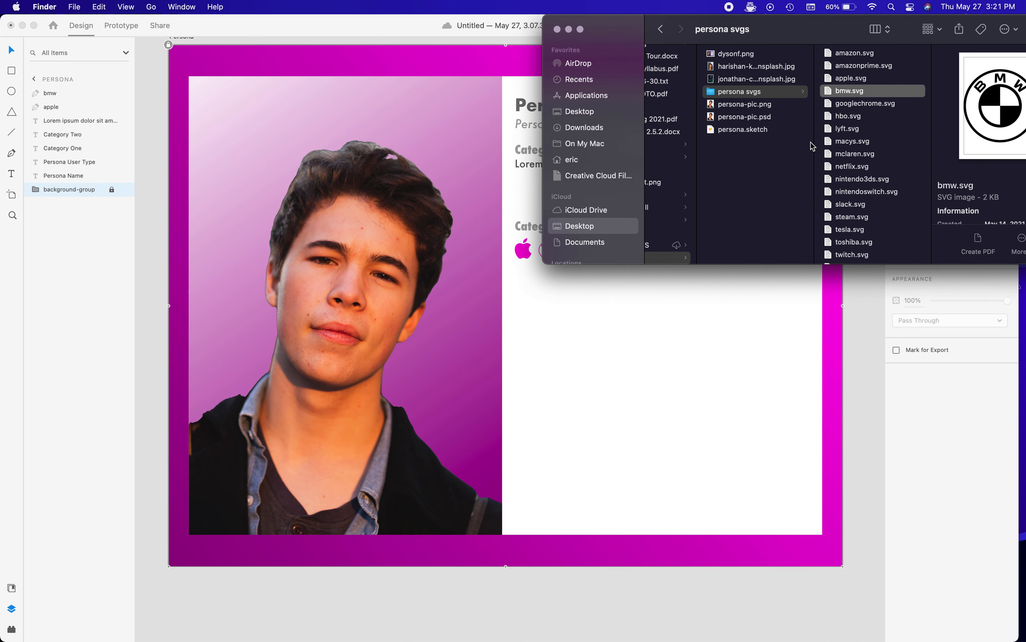
double_click(768, 54)
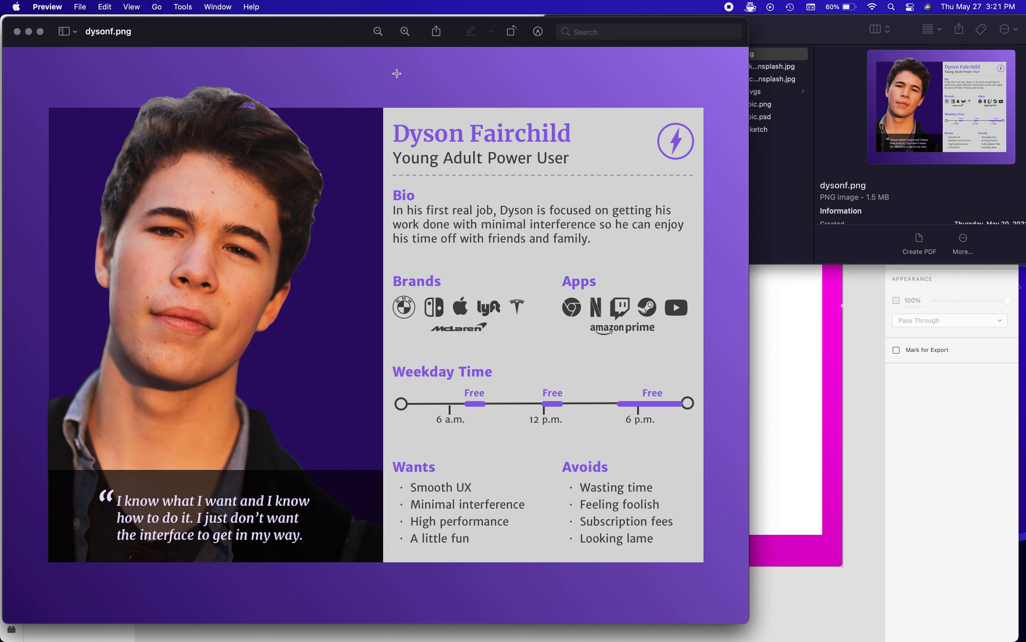
drag(216, 32, 307, 29)
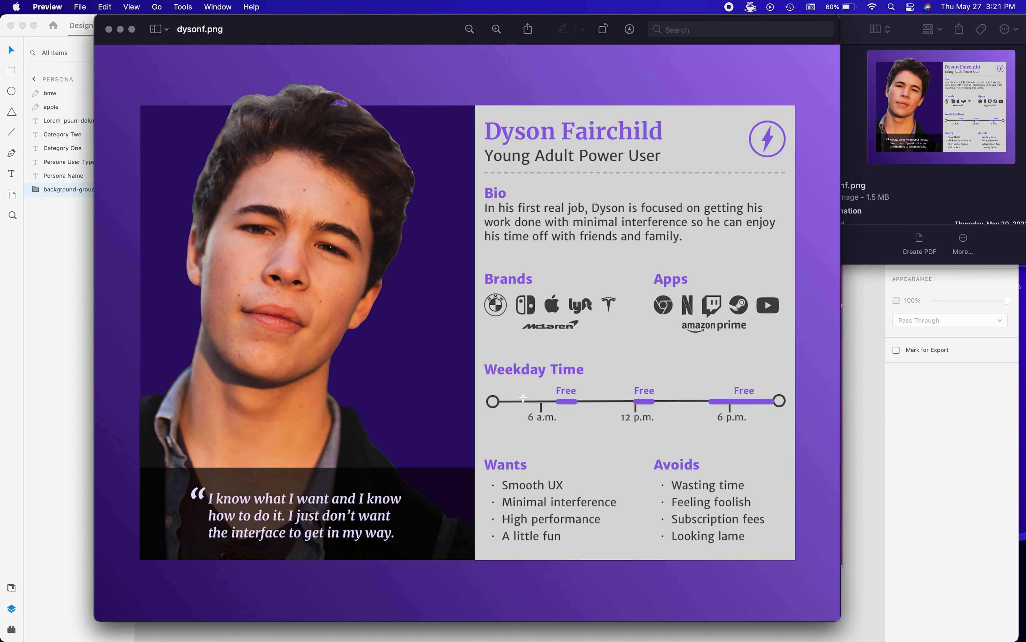